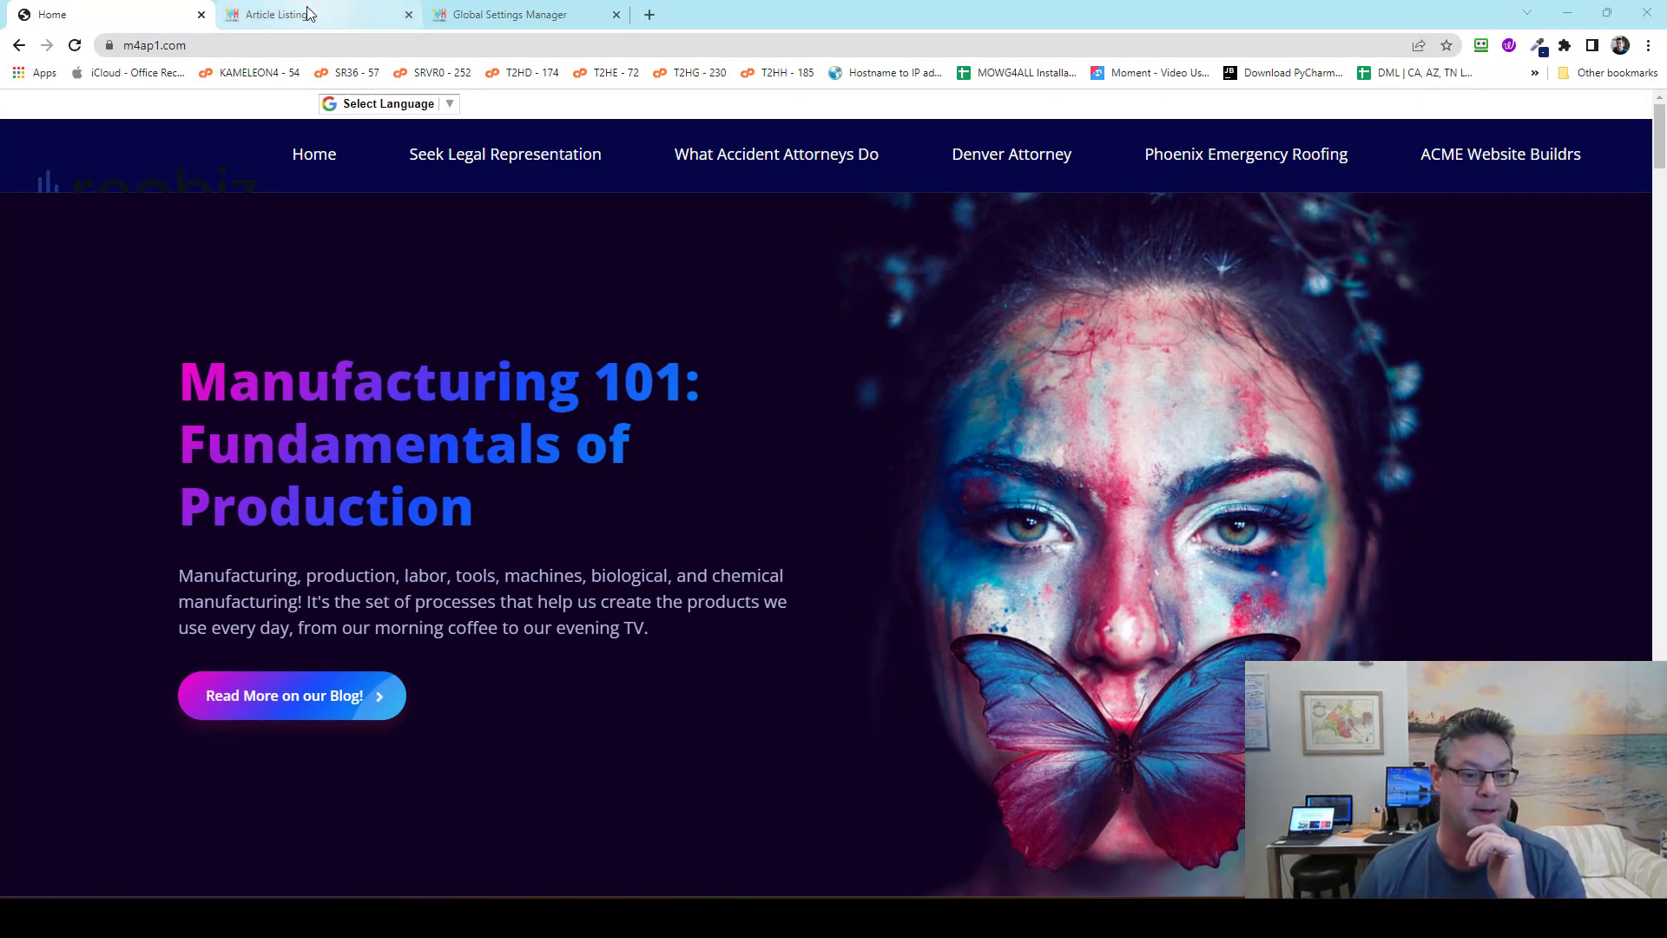
Step: Start a new page from the website's page content manager in the Article Listing browser tab
key("ctrl+Tab")
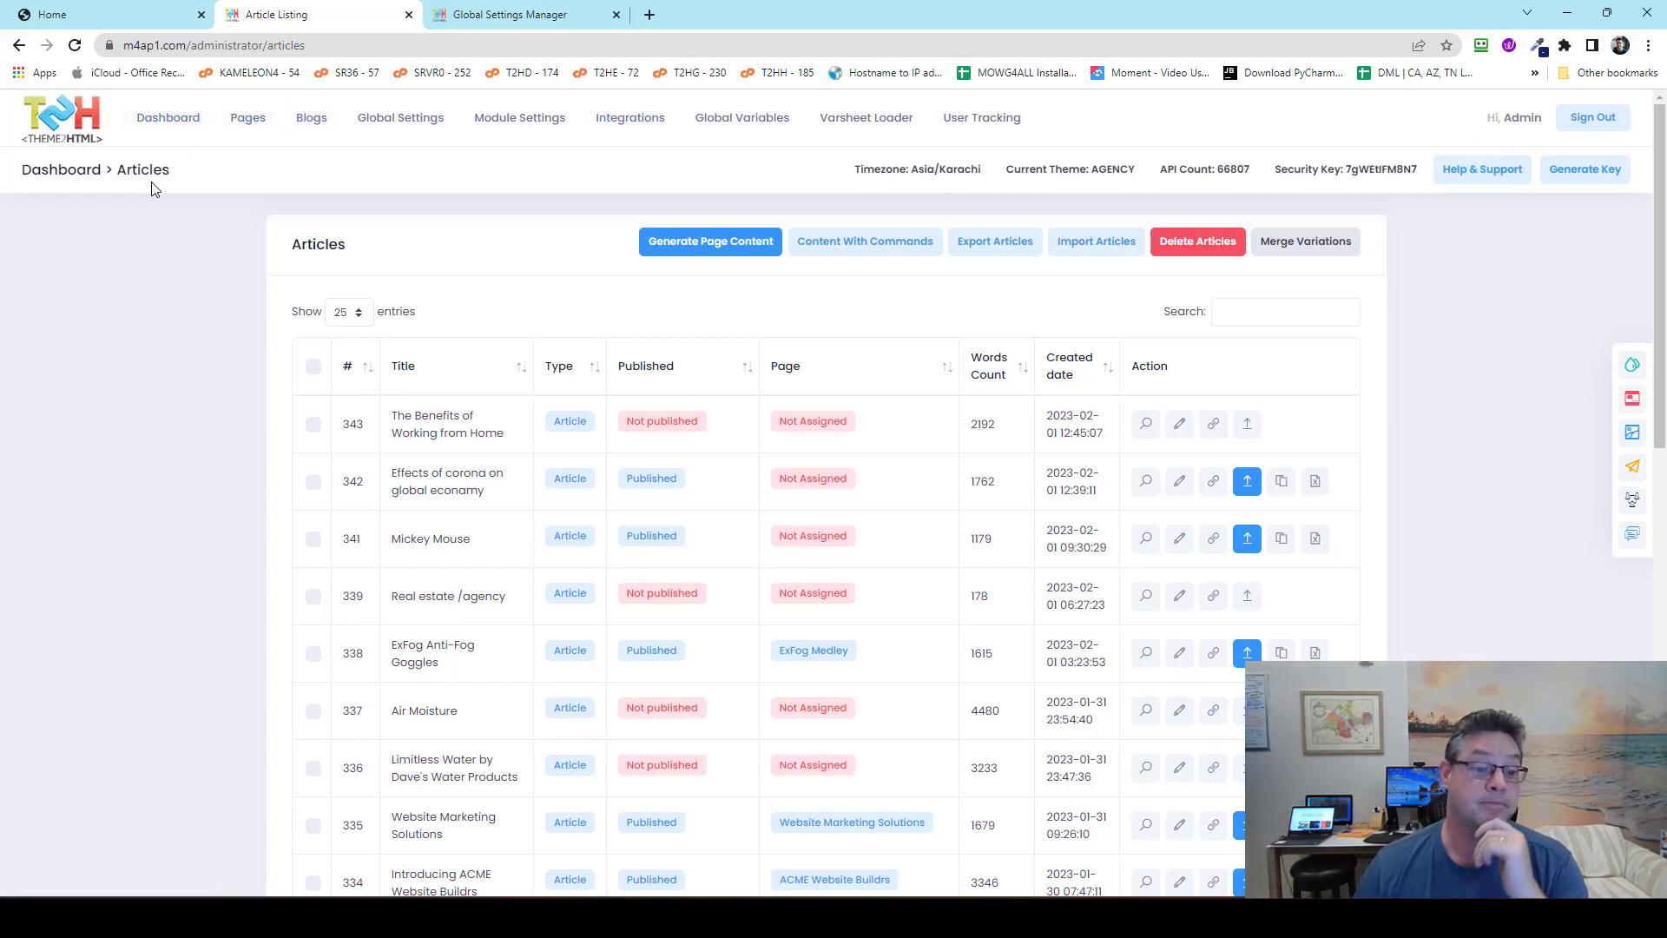
scroll(507, 375, "down", 4)
scroll(502, 382, "up", 4)
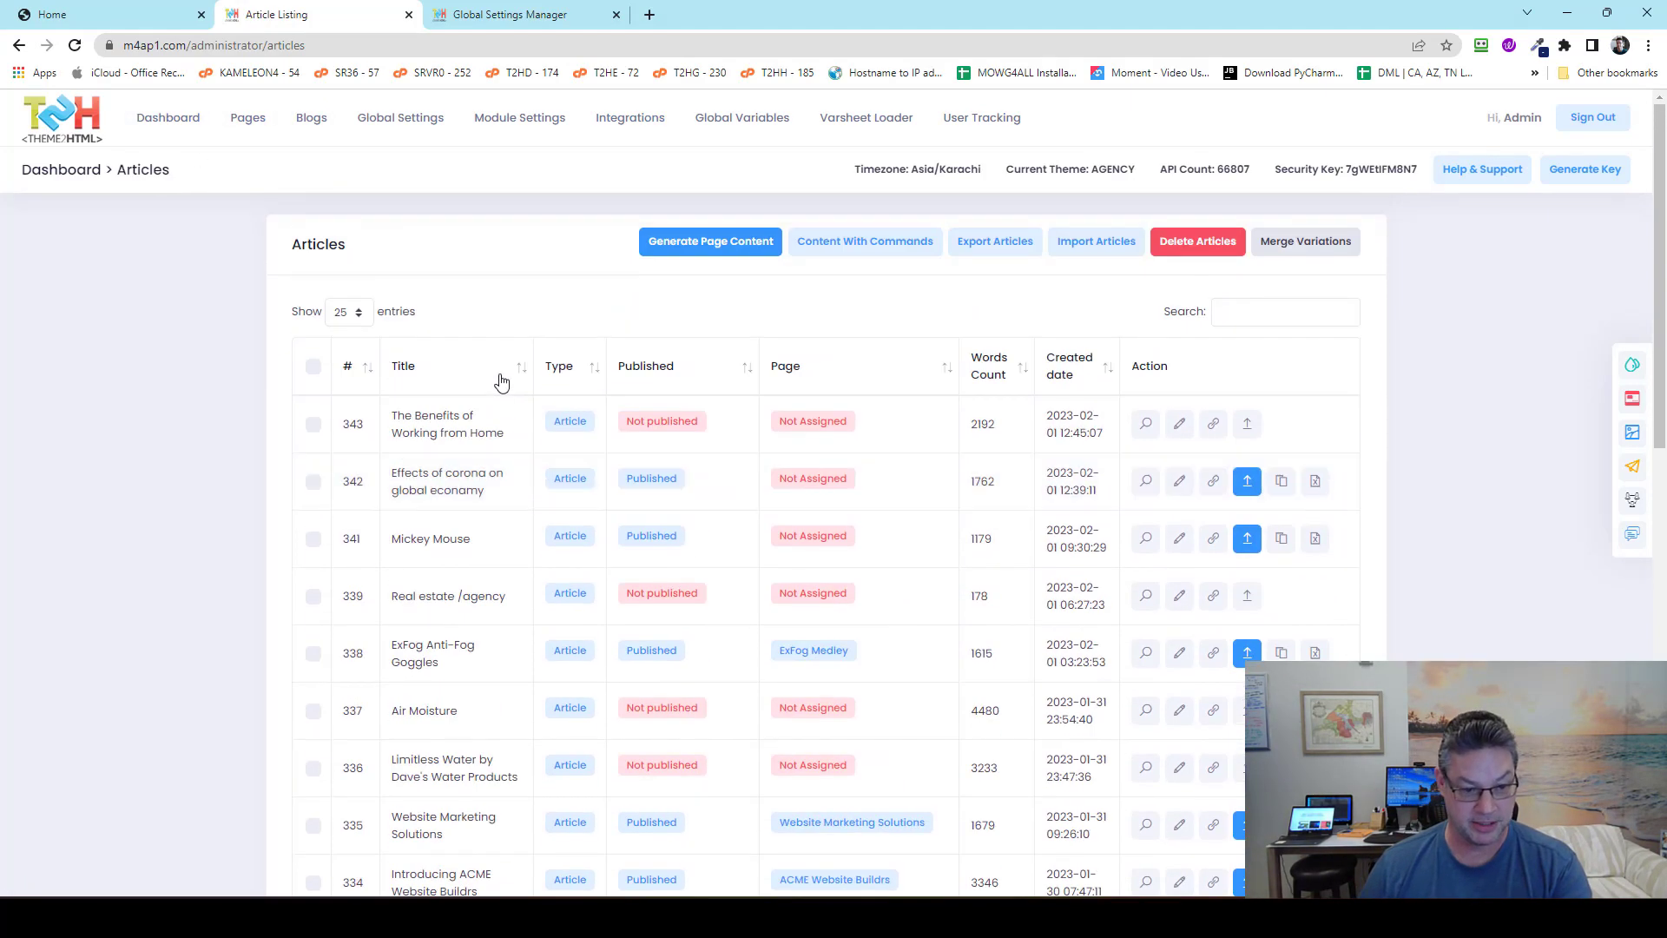
left_click(251, 128)
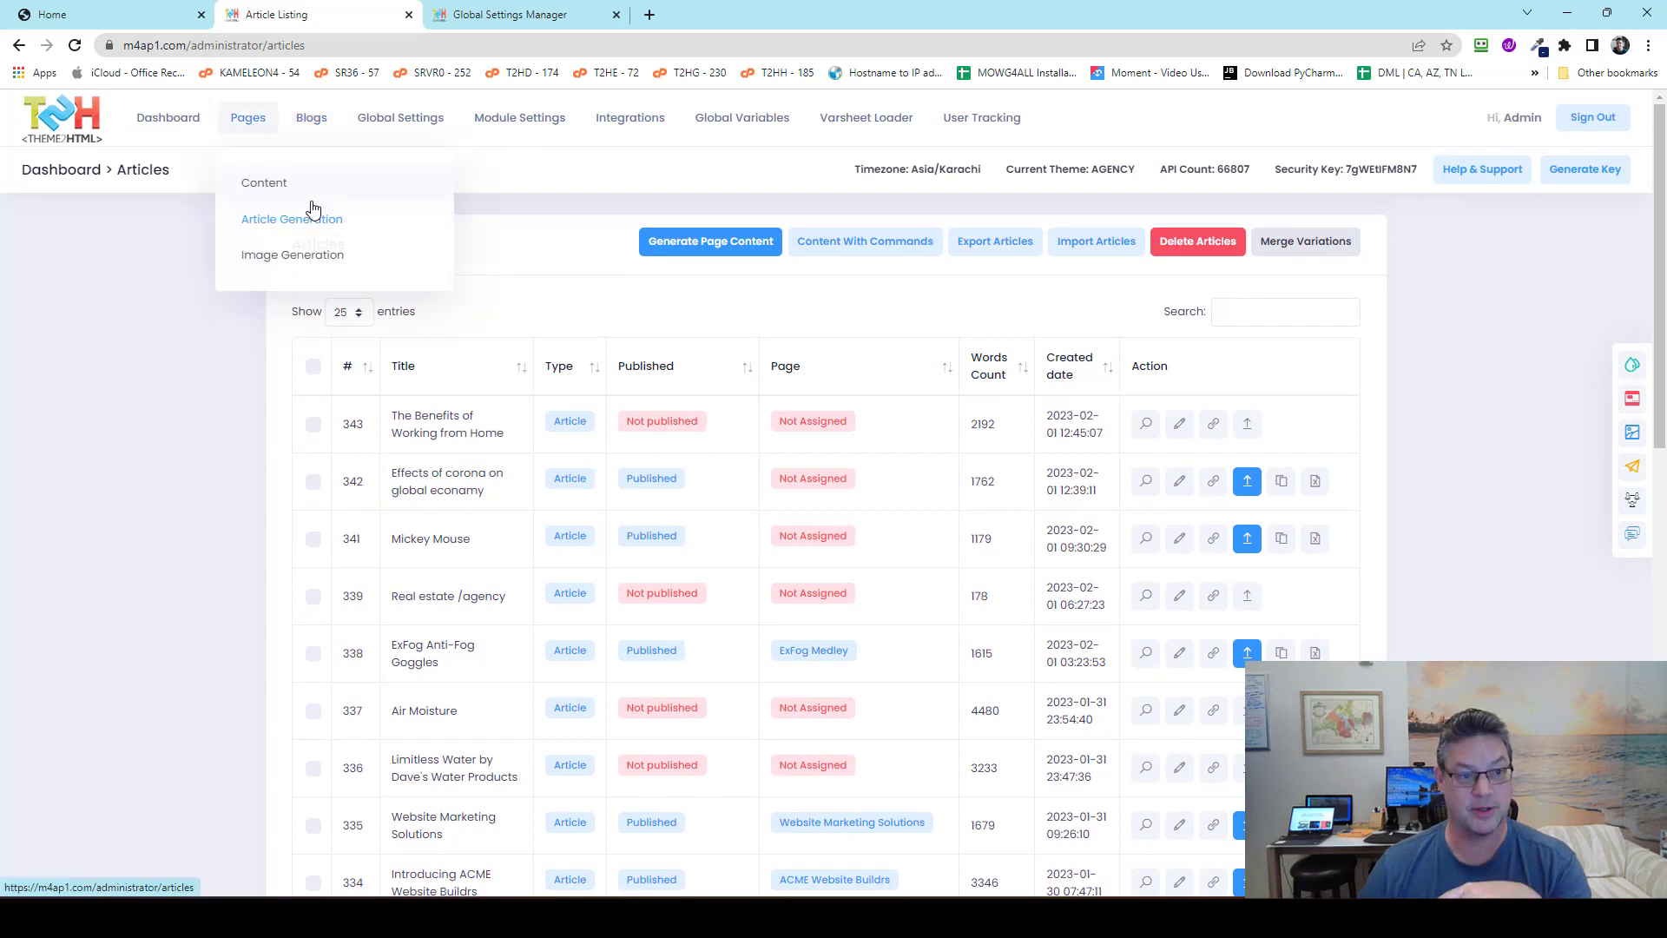
left_click(283, 184)
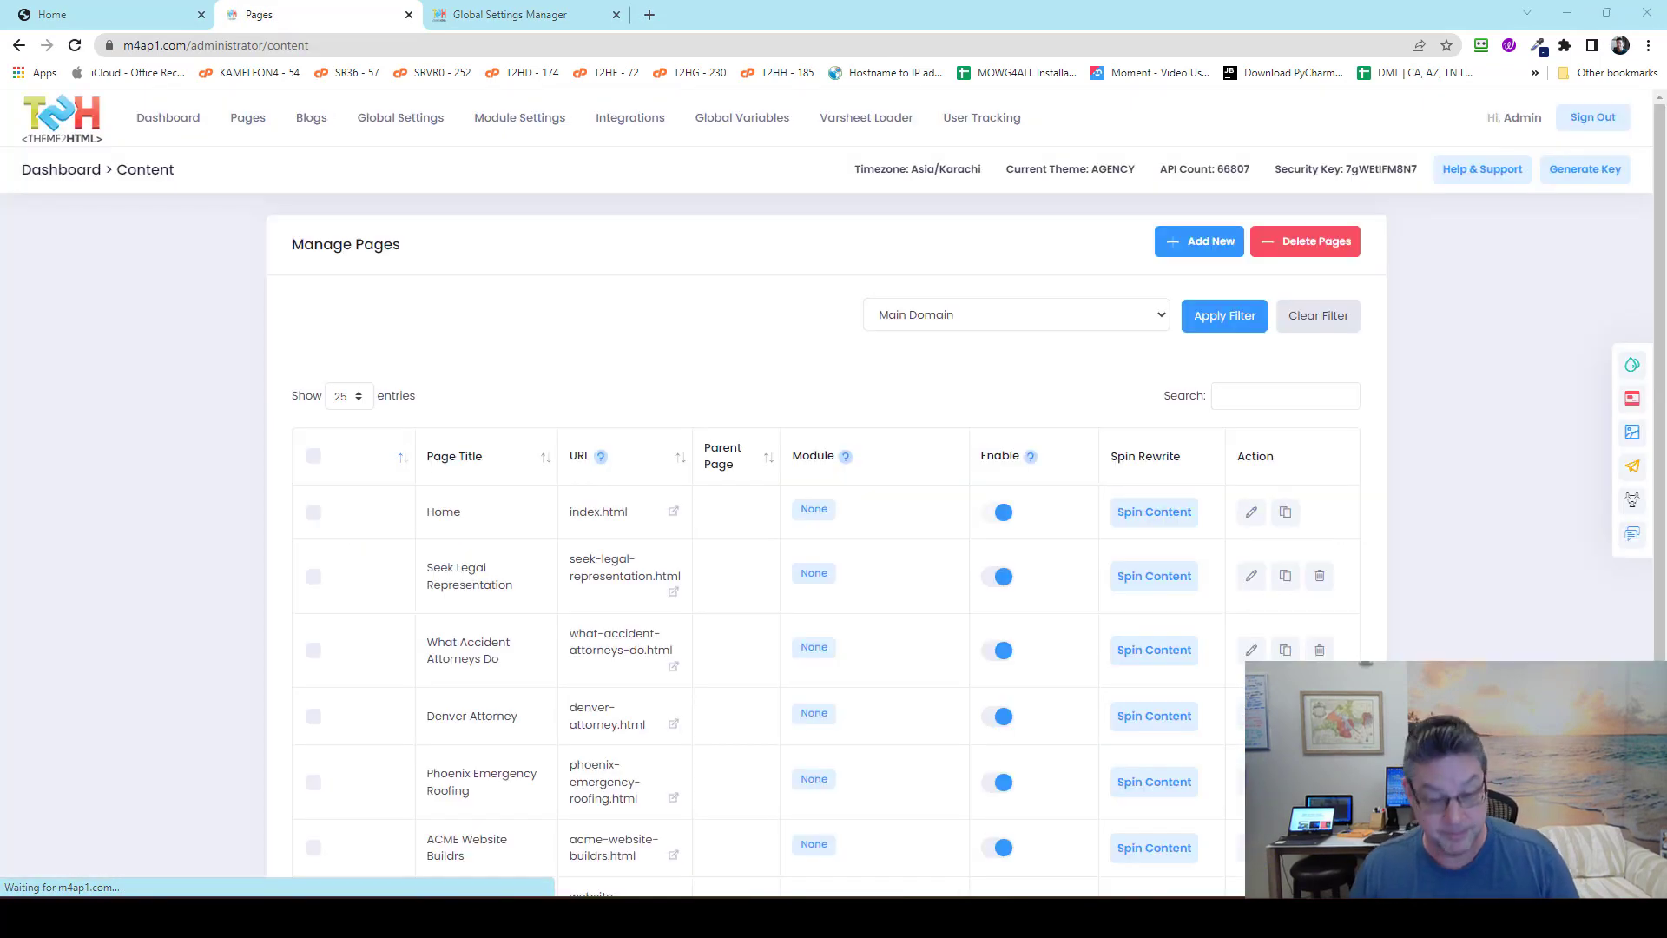
left_click(1209, 241)
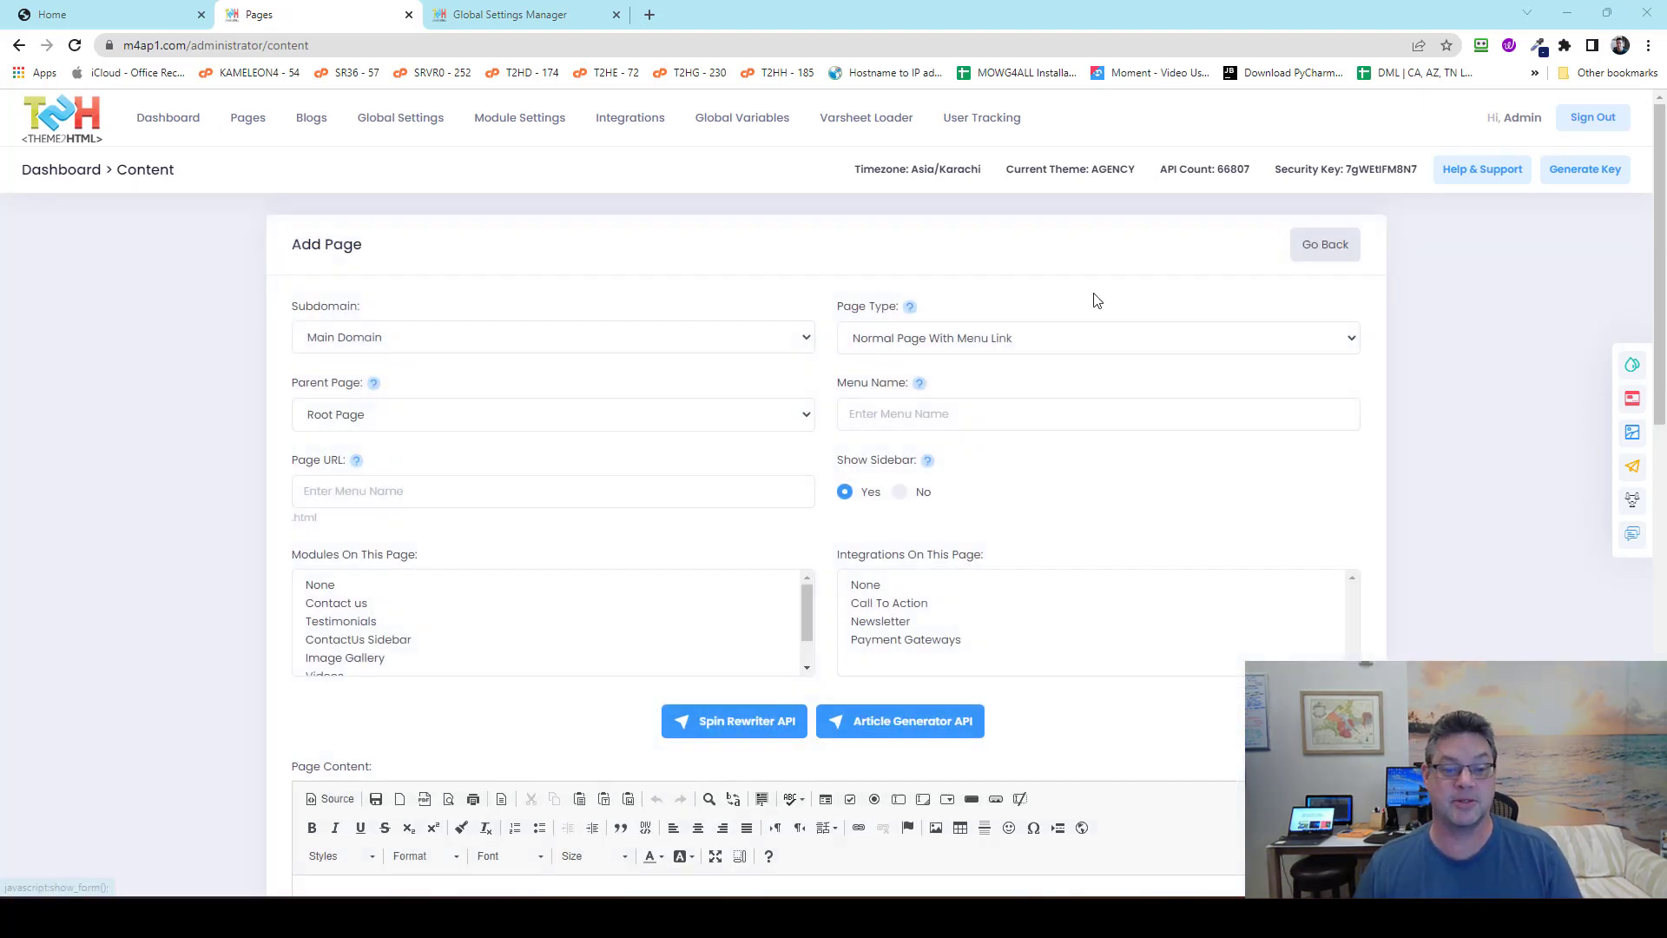
Step: Name the page's menu entry "Limitless Water by Dave's Water Products" and turn off its sidebar
left_click(917, 413)
type("Limitless Water by Dave's Water Products")
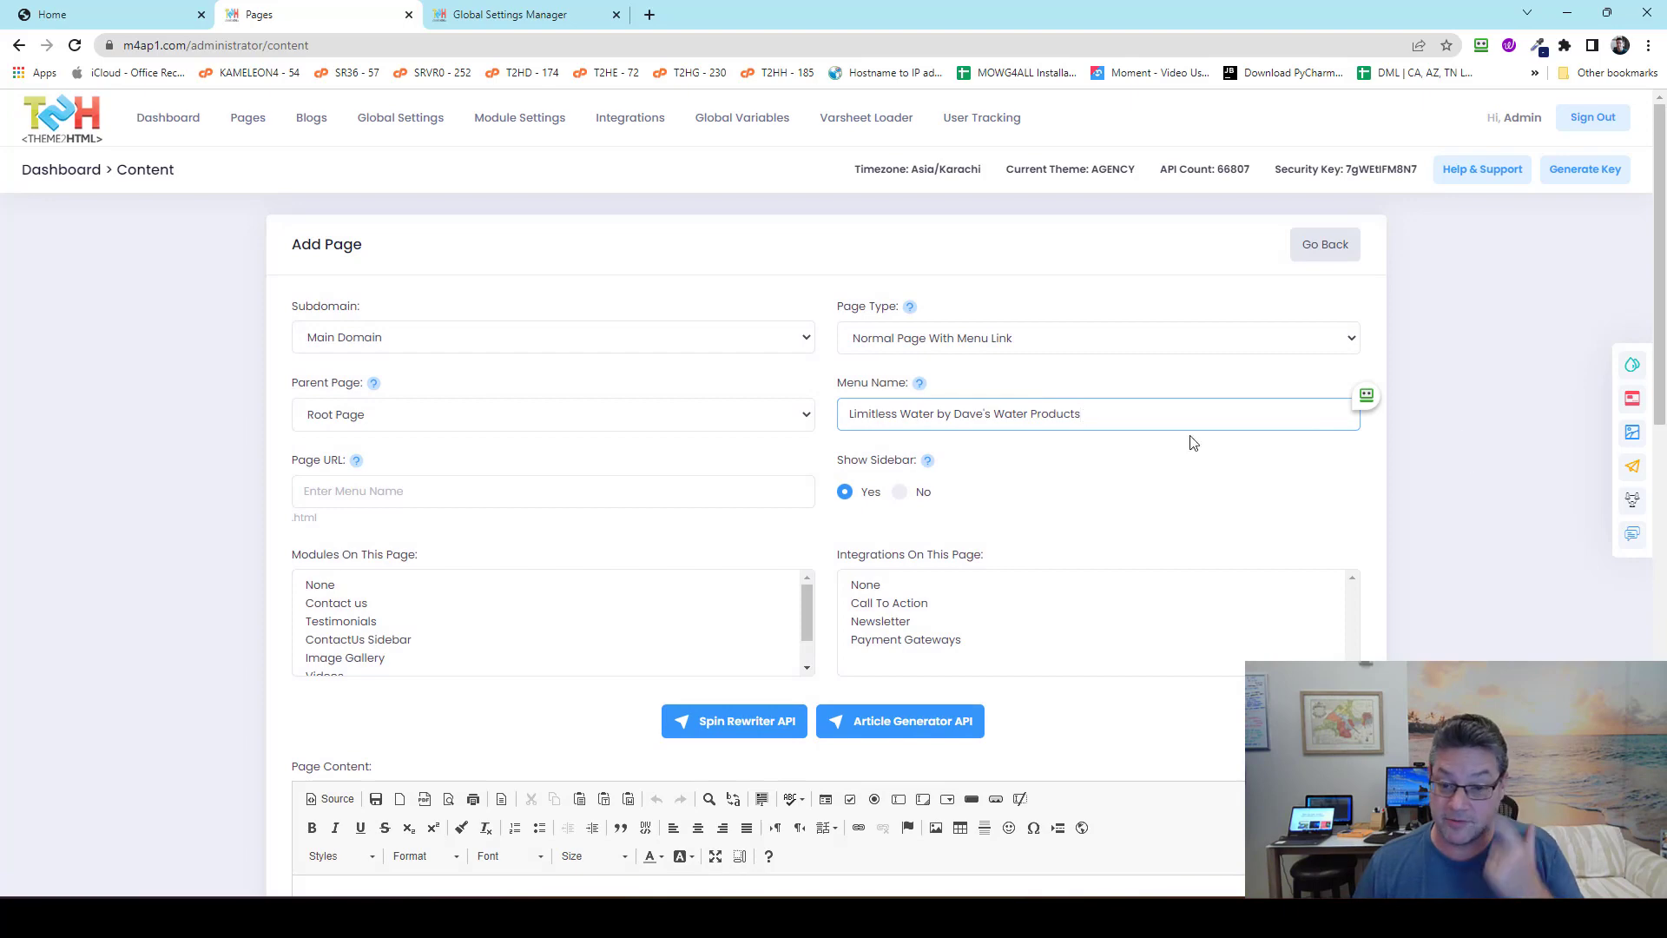
left_click(901, 491)
Step: Fill the SEO meta description with text introducing Limitless Water as a high-performance water filtration system, and add the page
scroll(87, 387, "down", 4)
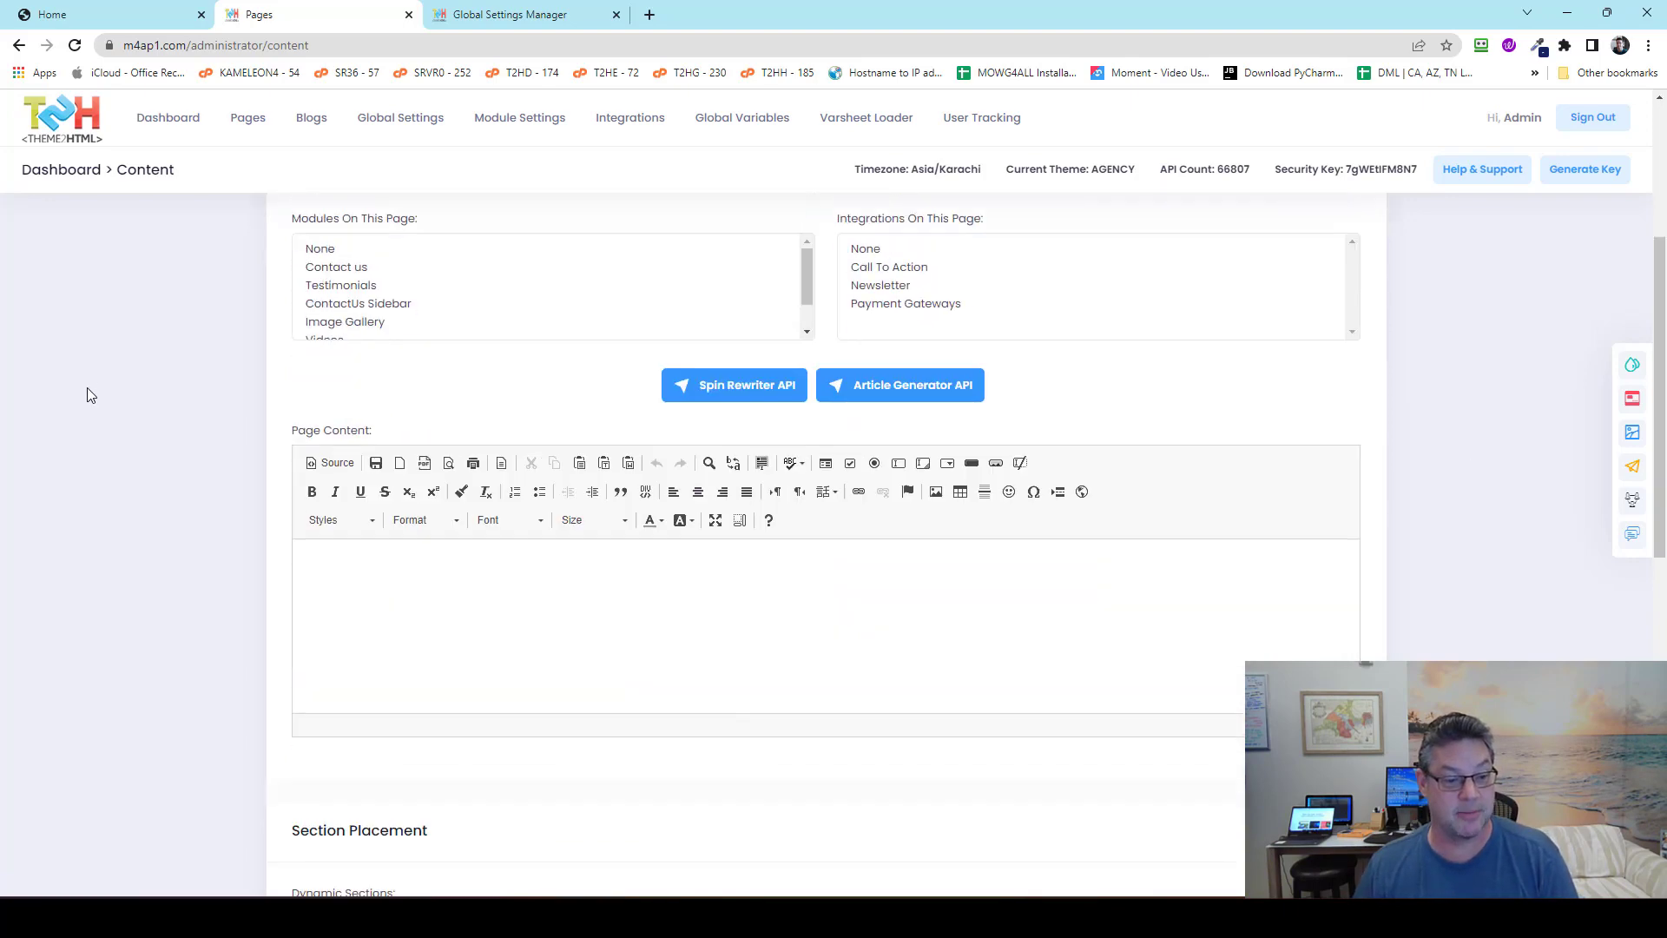
scroll(87, 395, "down", 4)
scroll(267, 311, "down", 3)
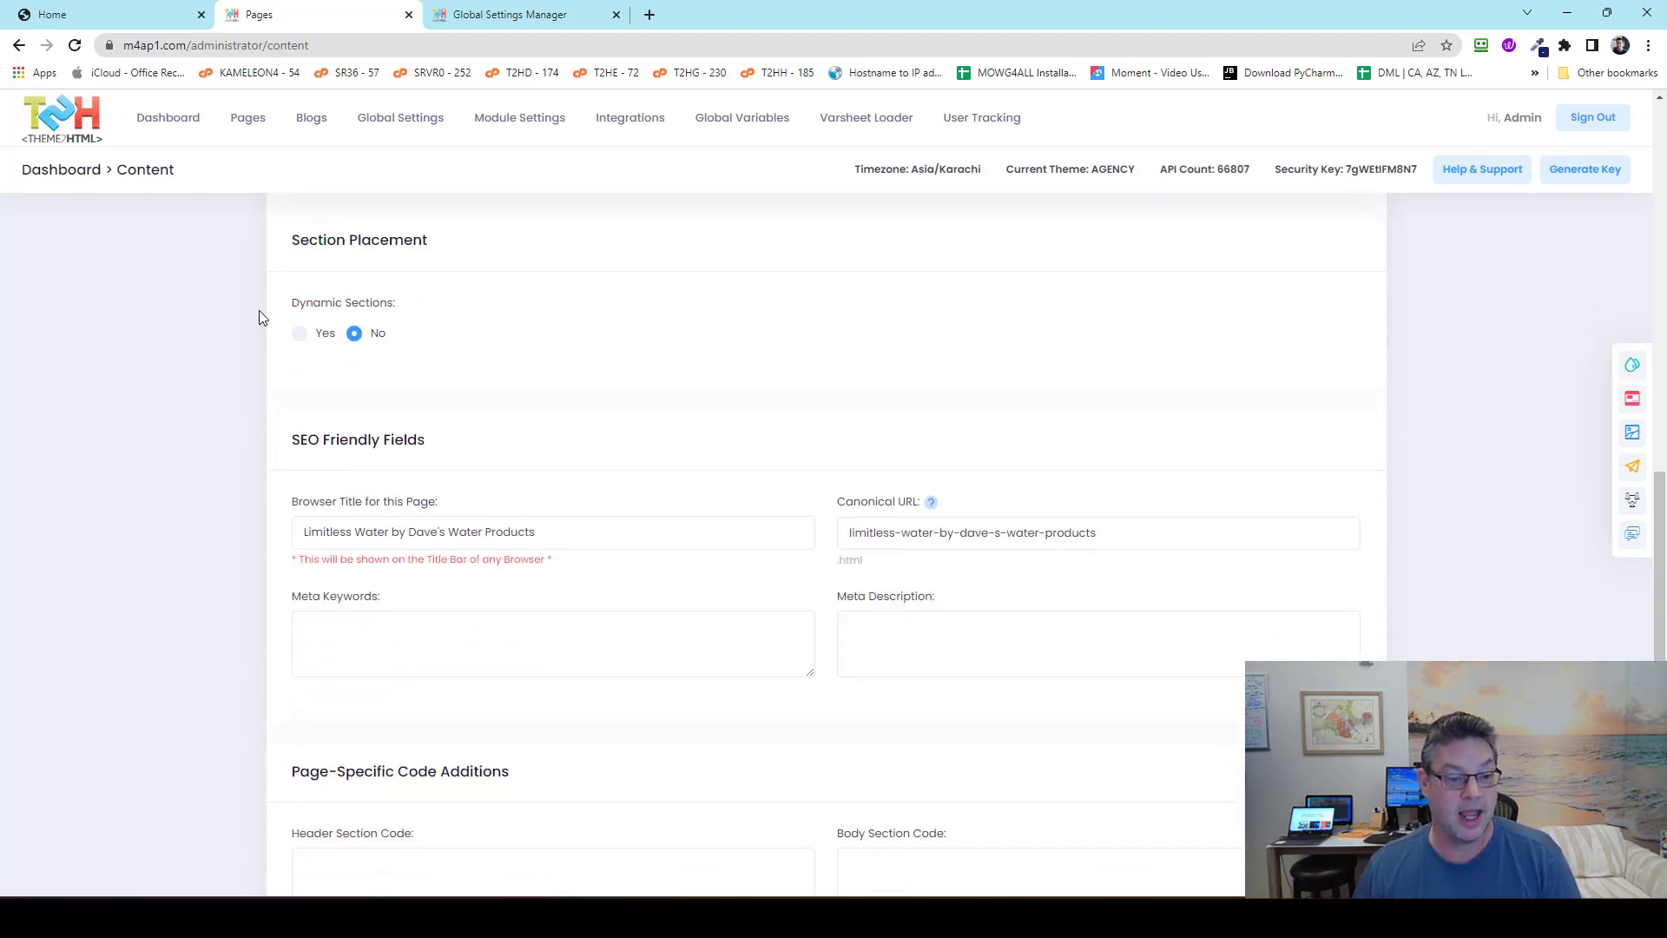
scroll(594, 242, "down", 3)
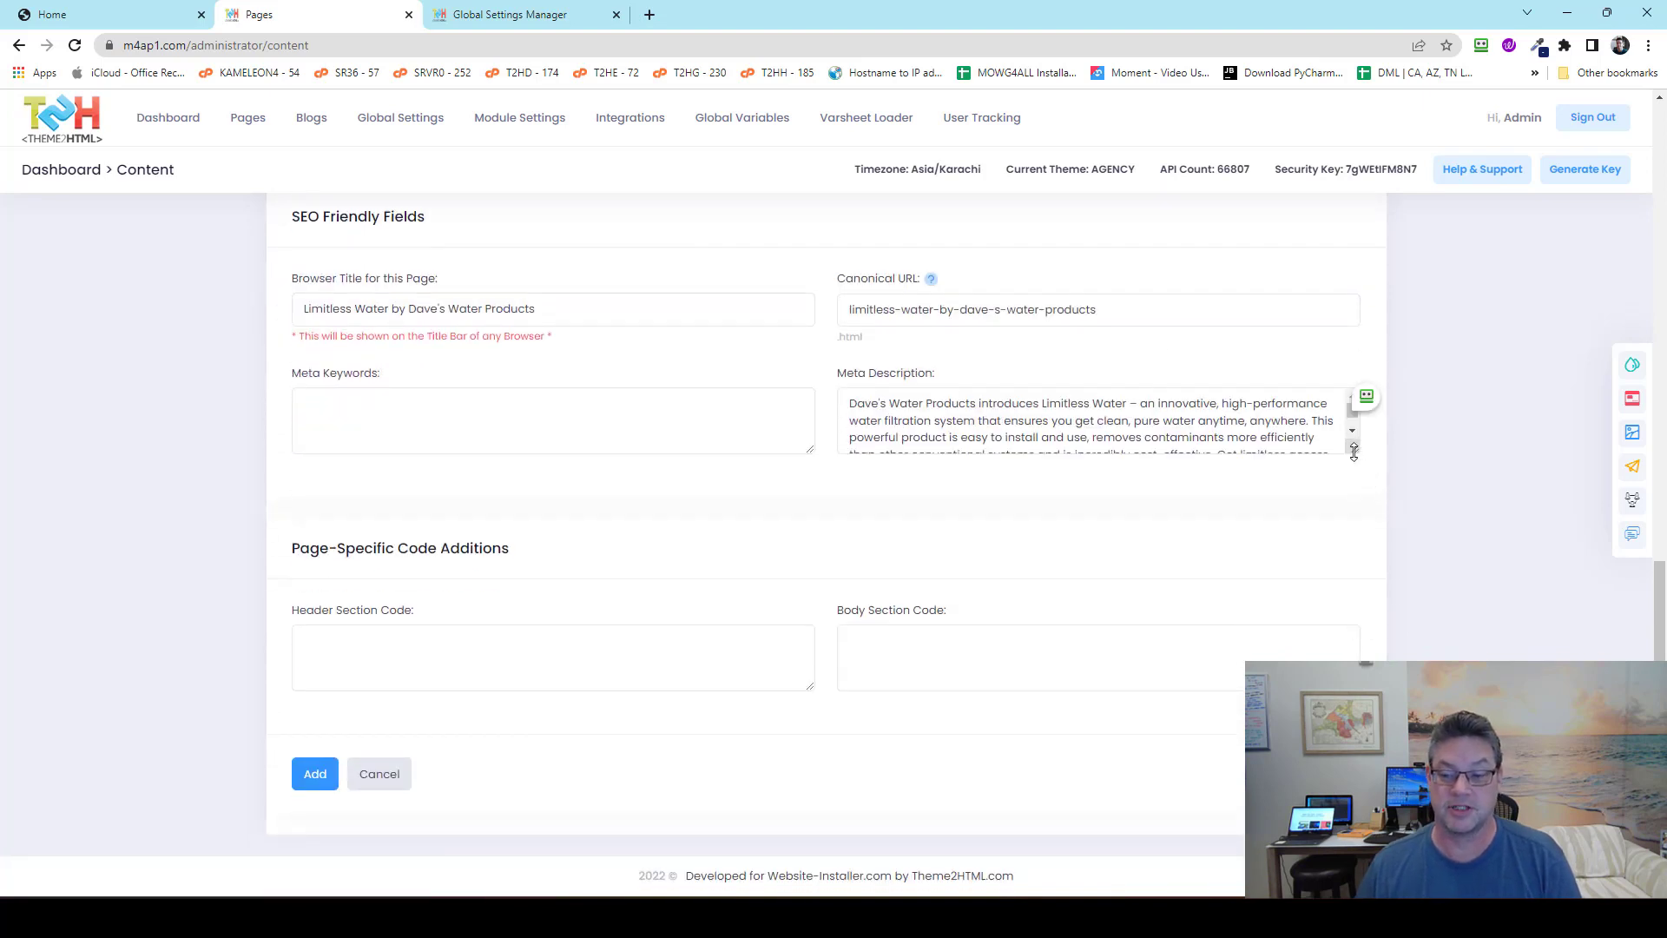
left_click_drag(1355, 452, 1359, 553)
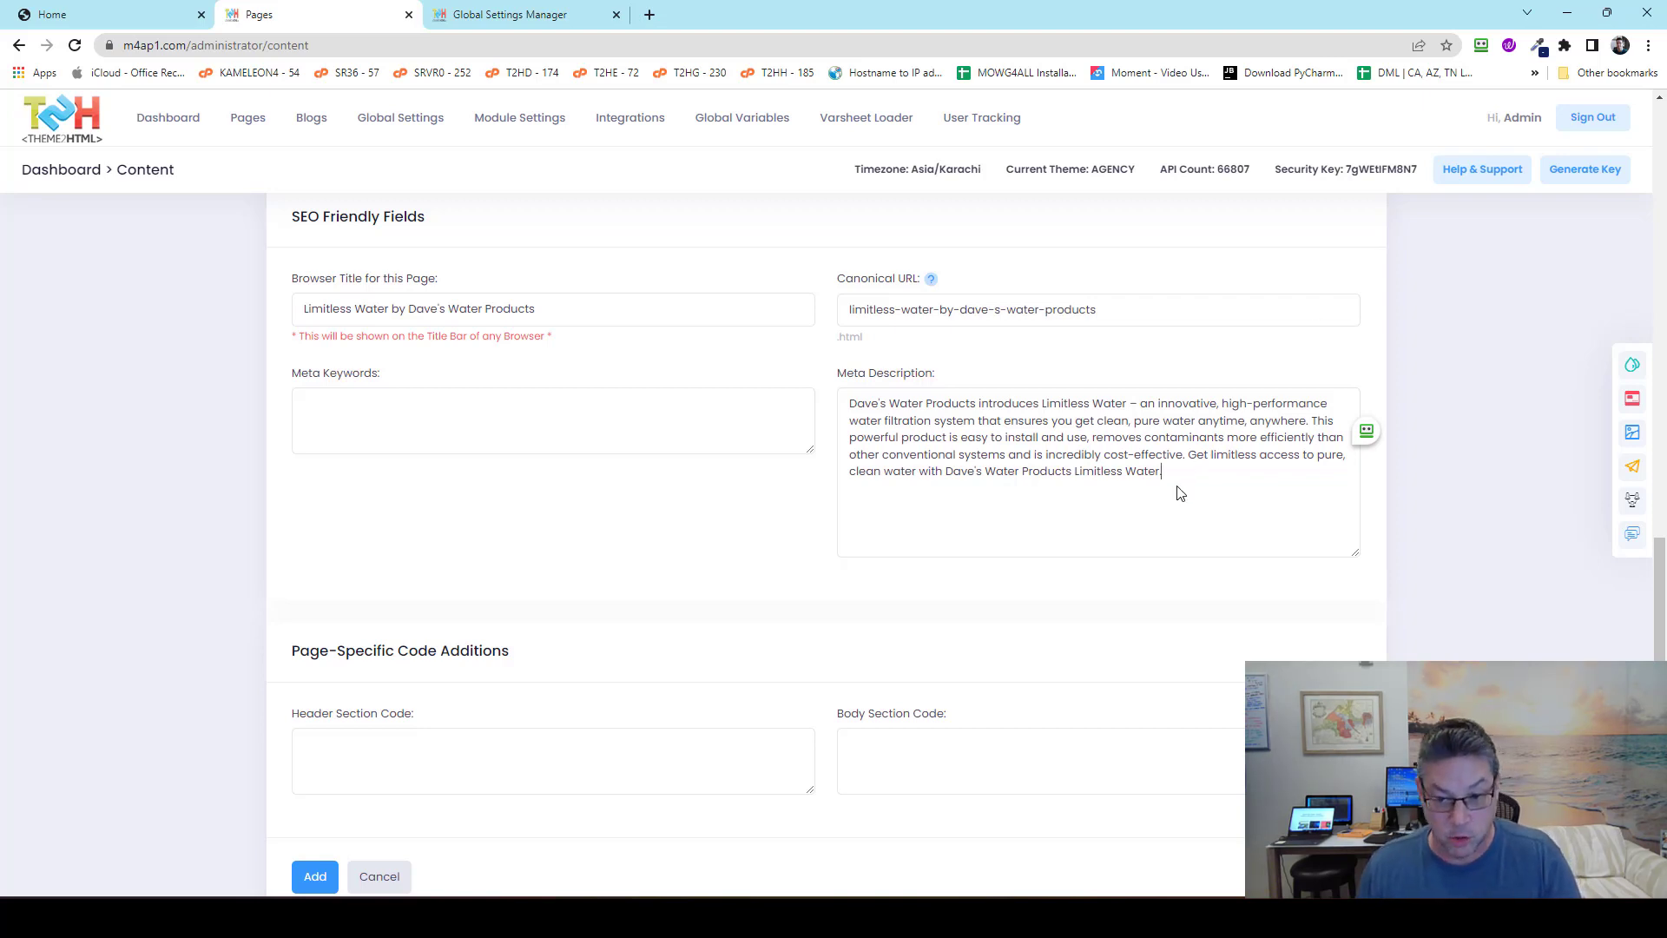
left_click_drag(1176, 487, 826, 402)
left_click(1174, 514)
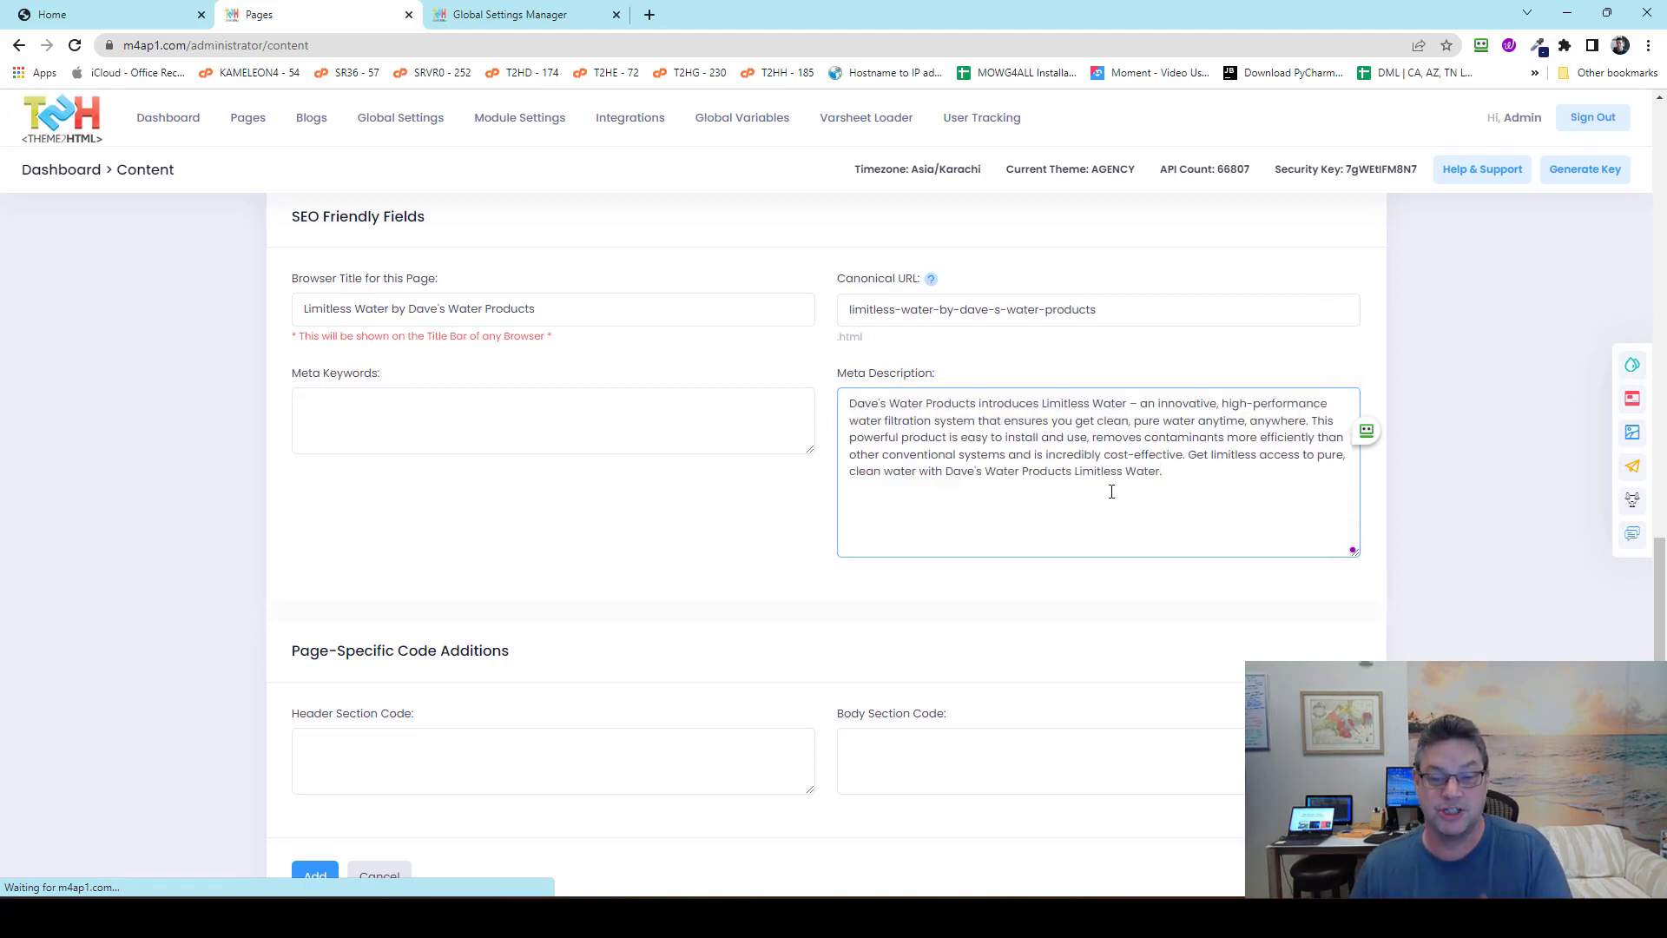
scroll(1458, 454, "down", 1)
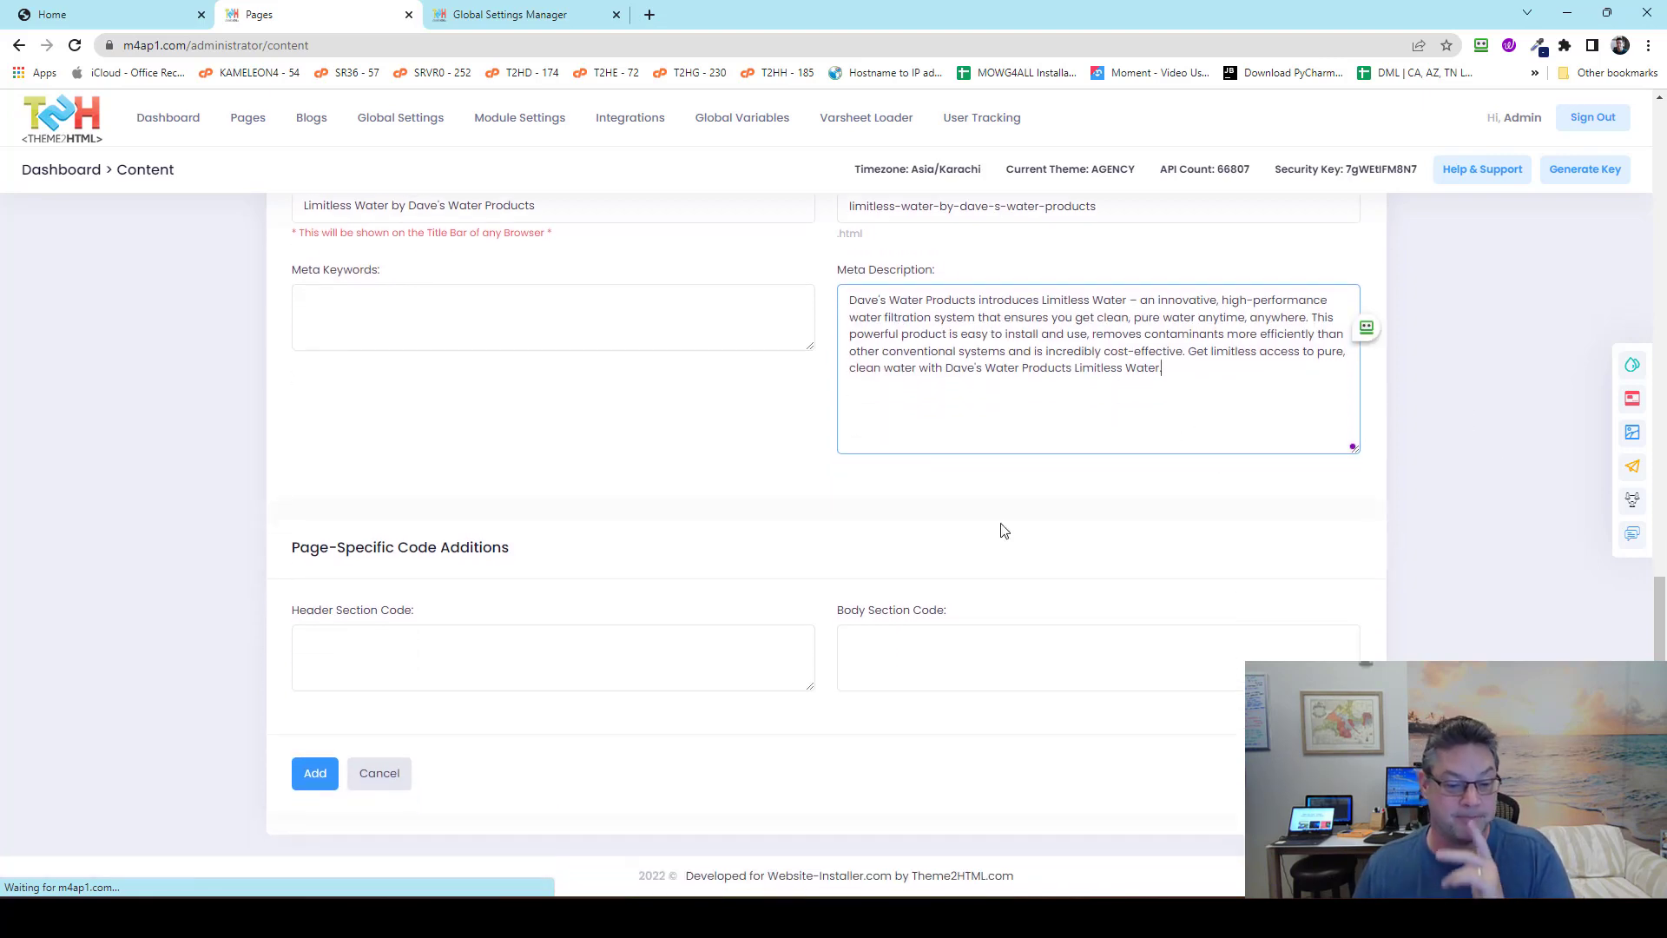
left_click(313, 775)
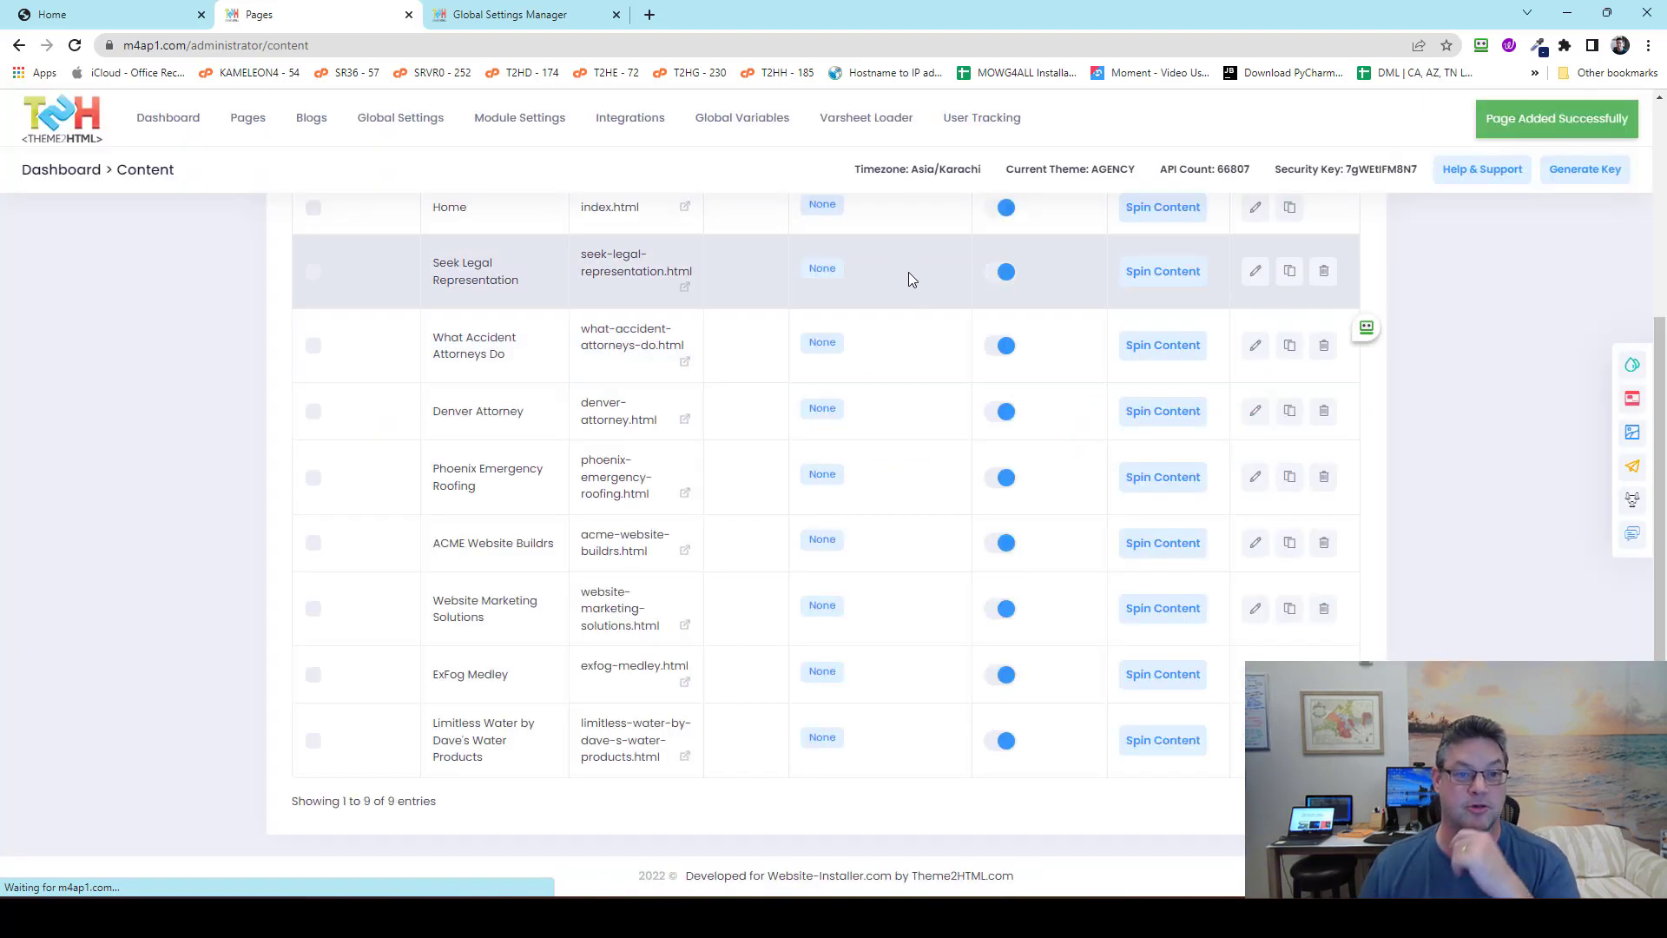
Step: Bring up the article listing in the Global Settings Manager browser tab and start generating page content
left_click(463, 13)
scroll(686, 356, "down", 15)
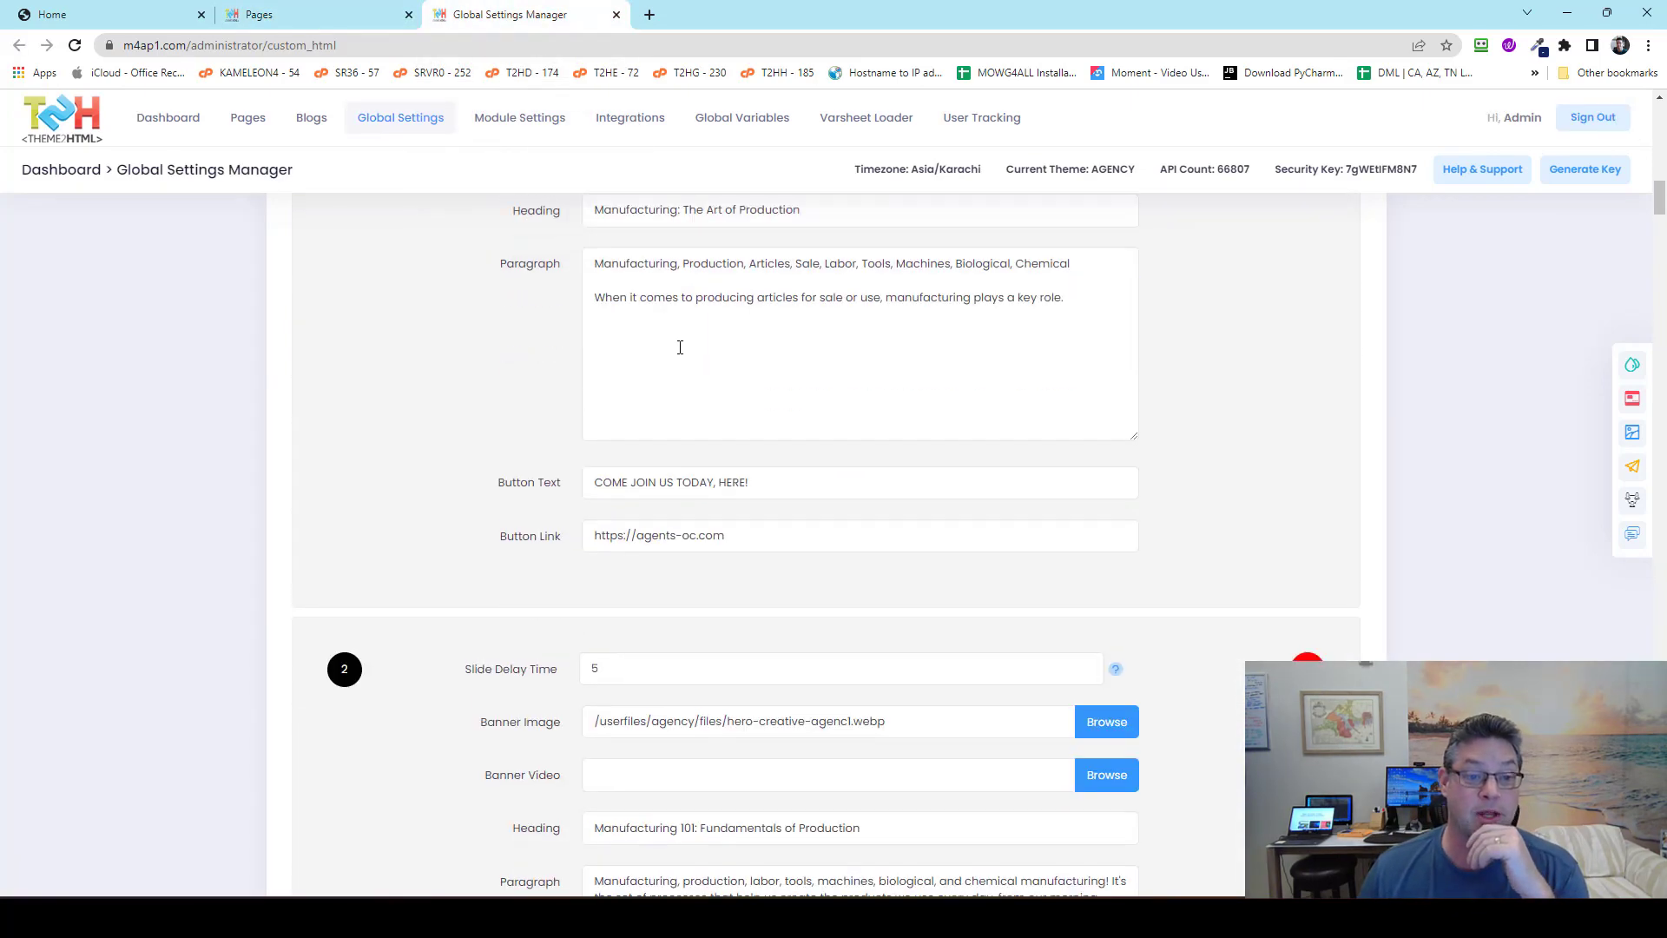
mouse_move(251, 120)
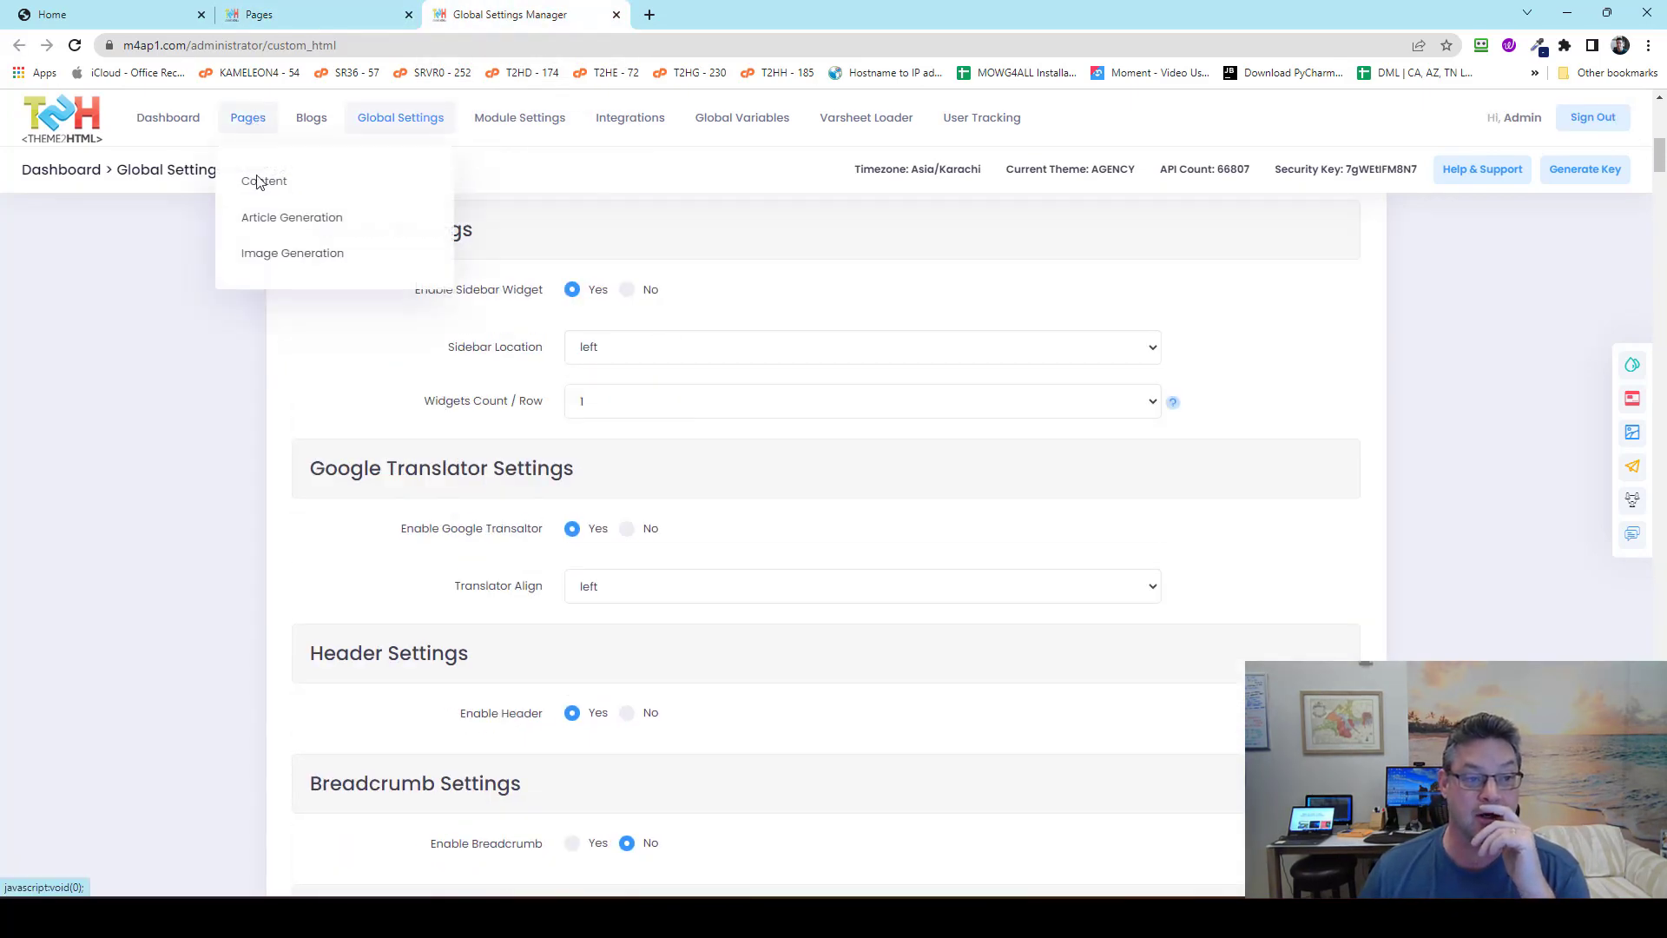
left_click(272, 233)
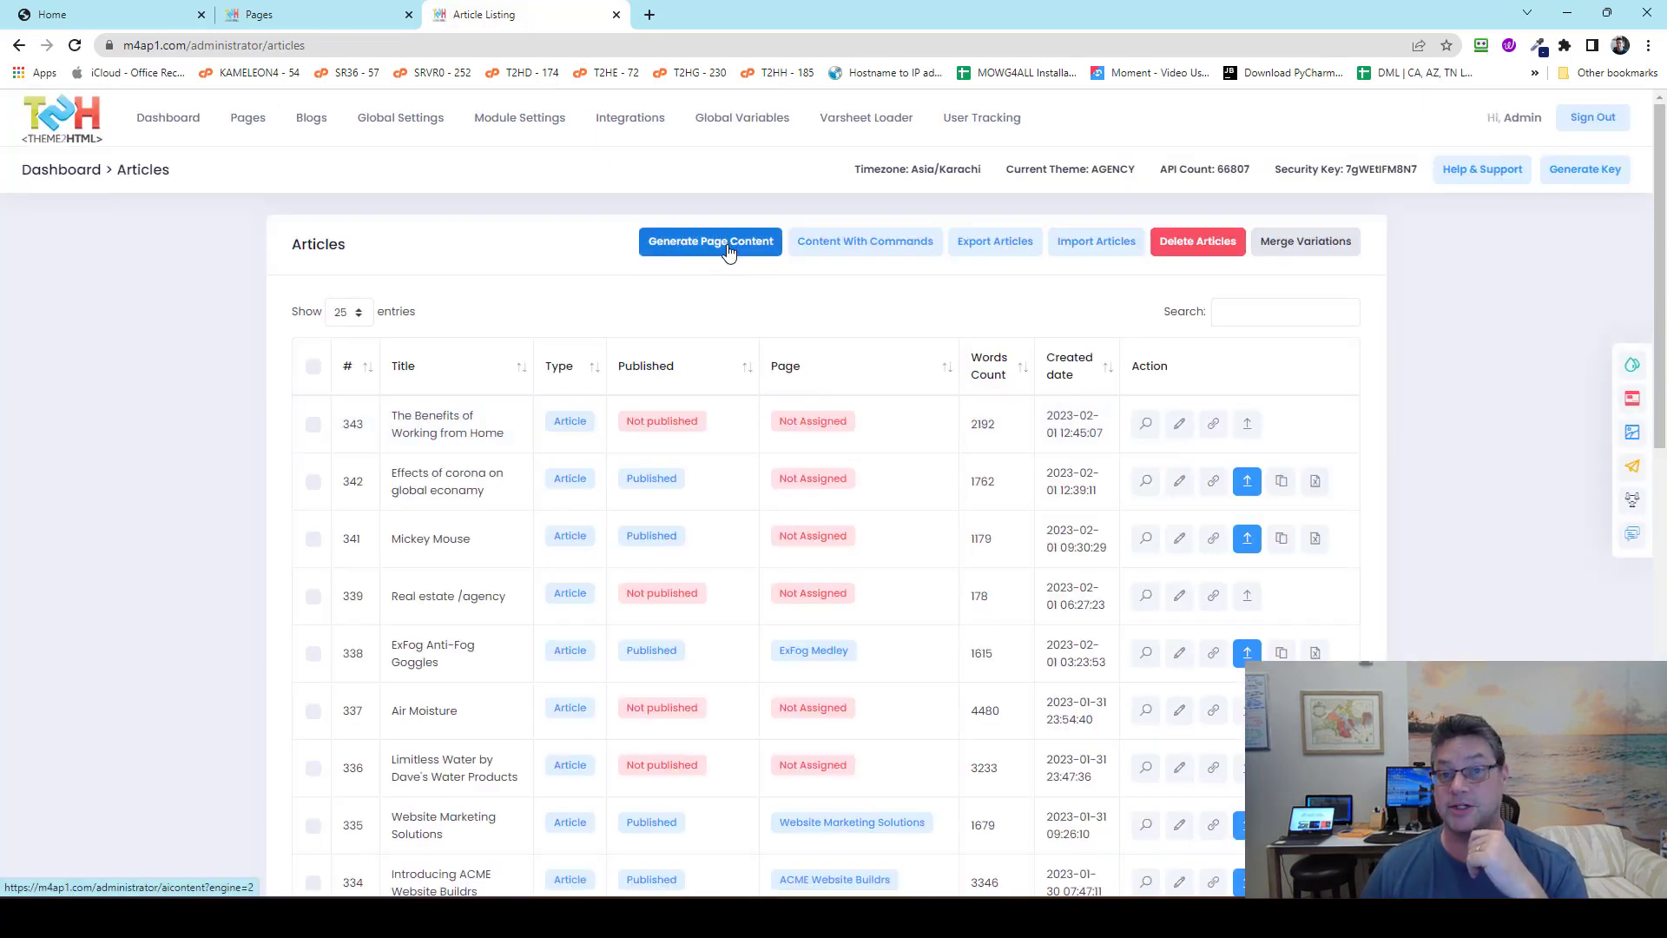
left_click(728, 253)
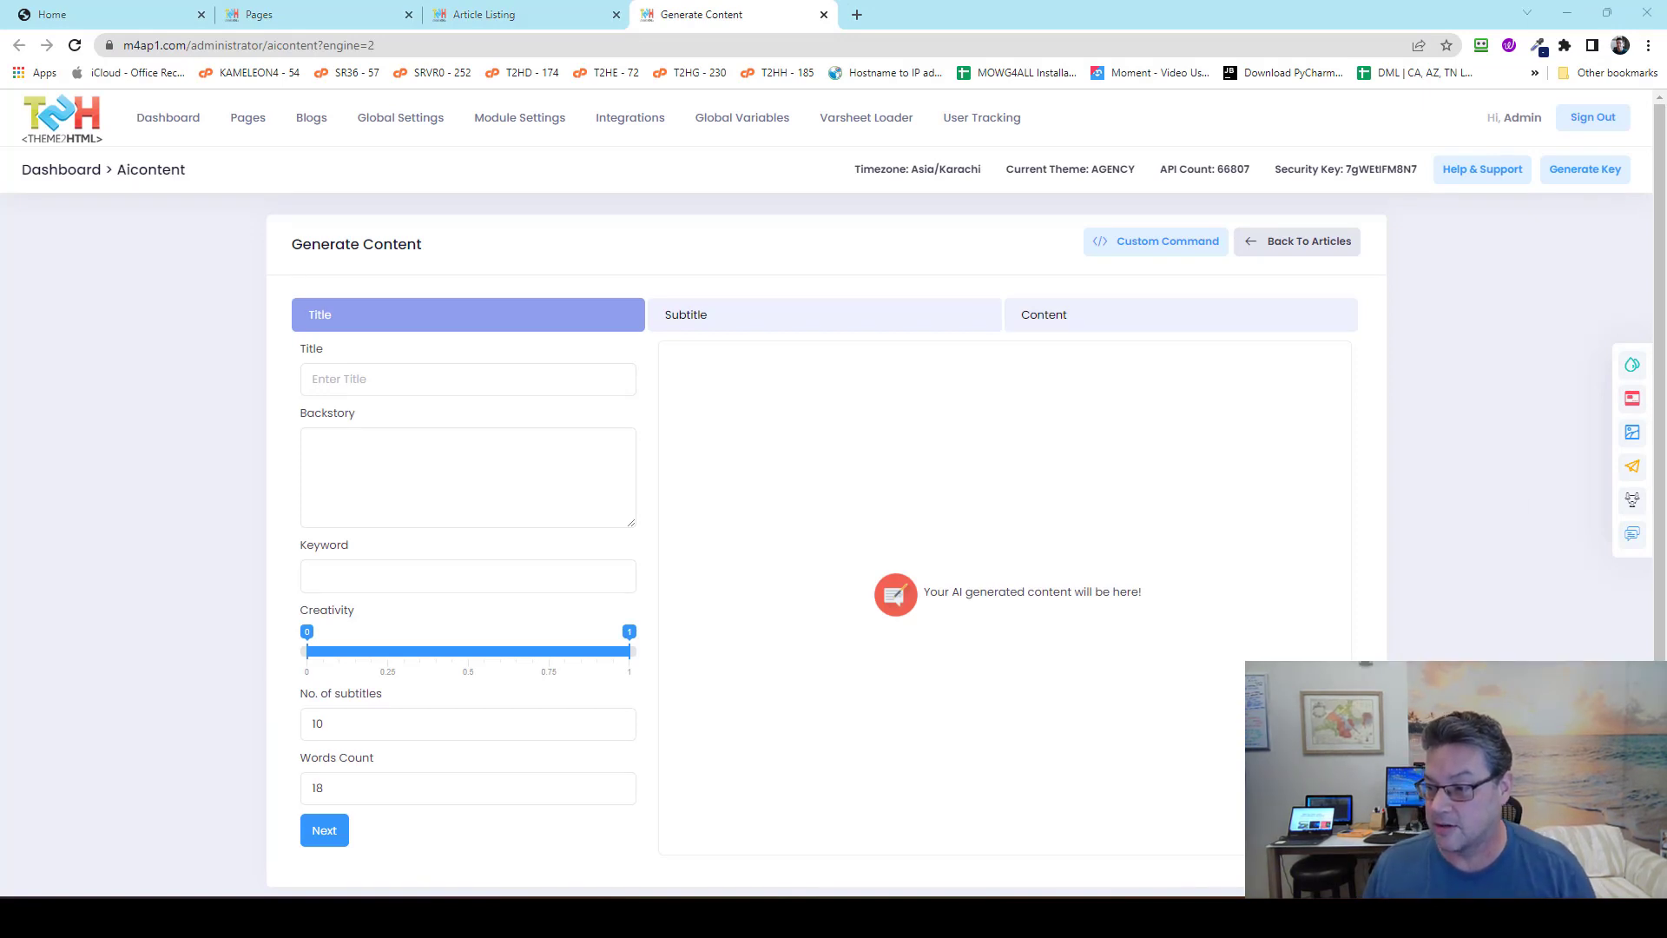
Step: Generate subtitles for the title "Limitless Water by Dave's Water Products" with the keywords "air moisture" and "portable"
left_click(438, 378)
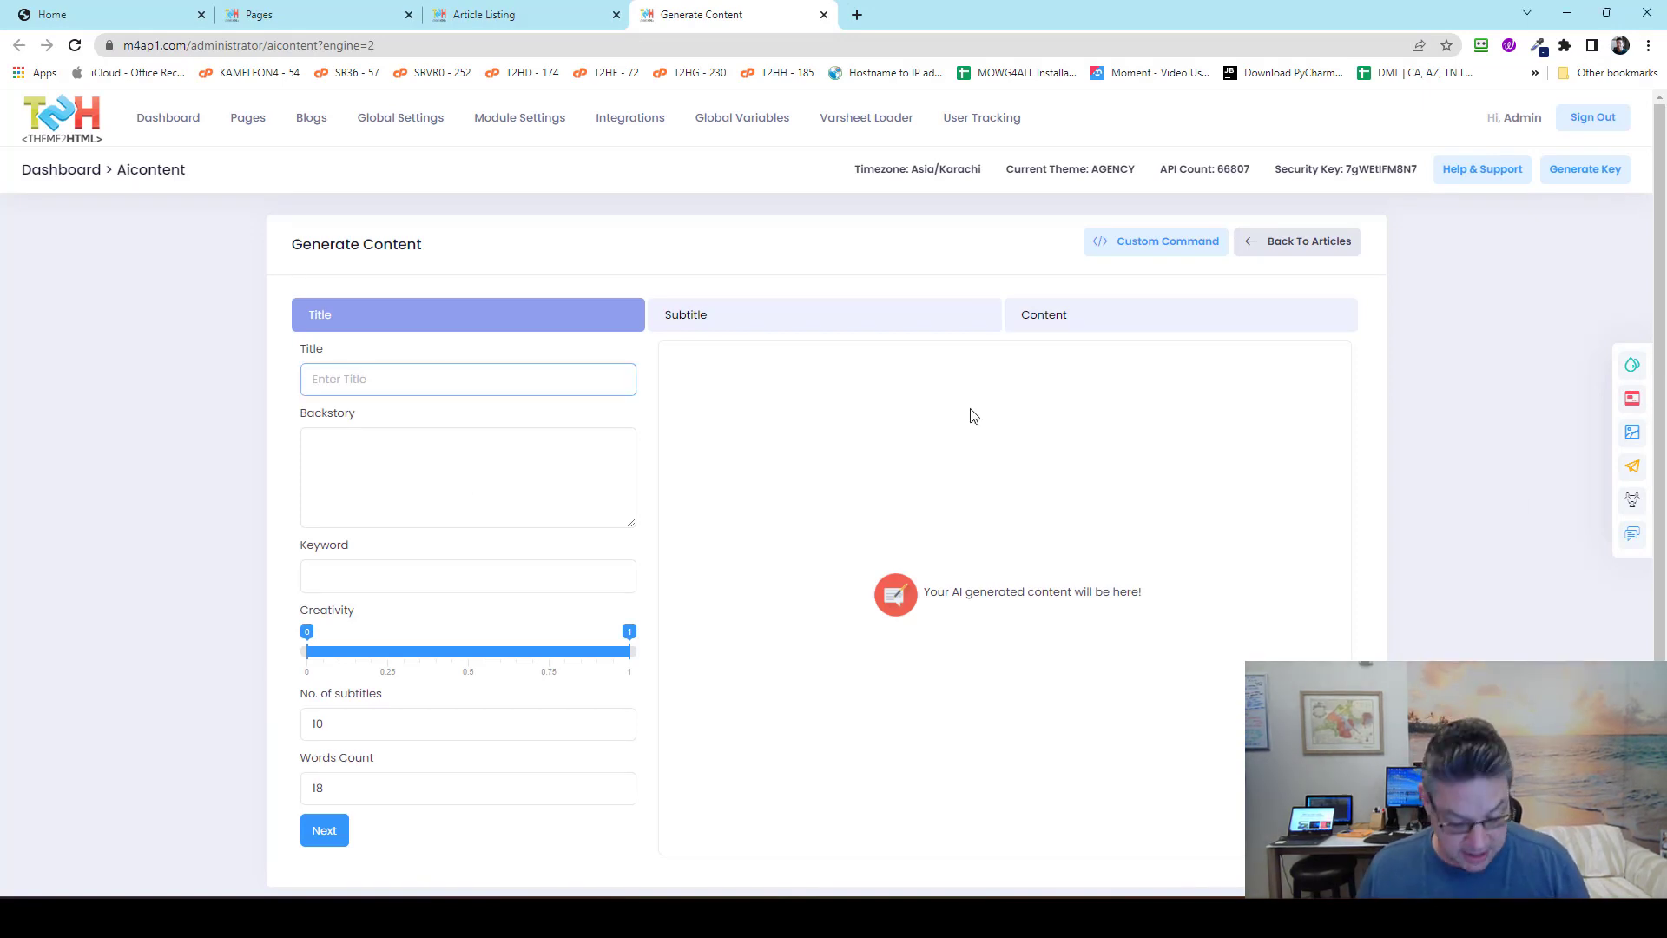
type("Limitless Water by Dave's Water Products")
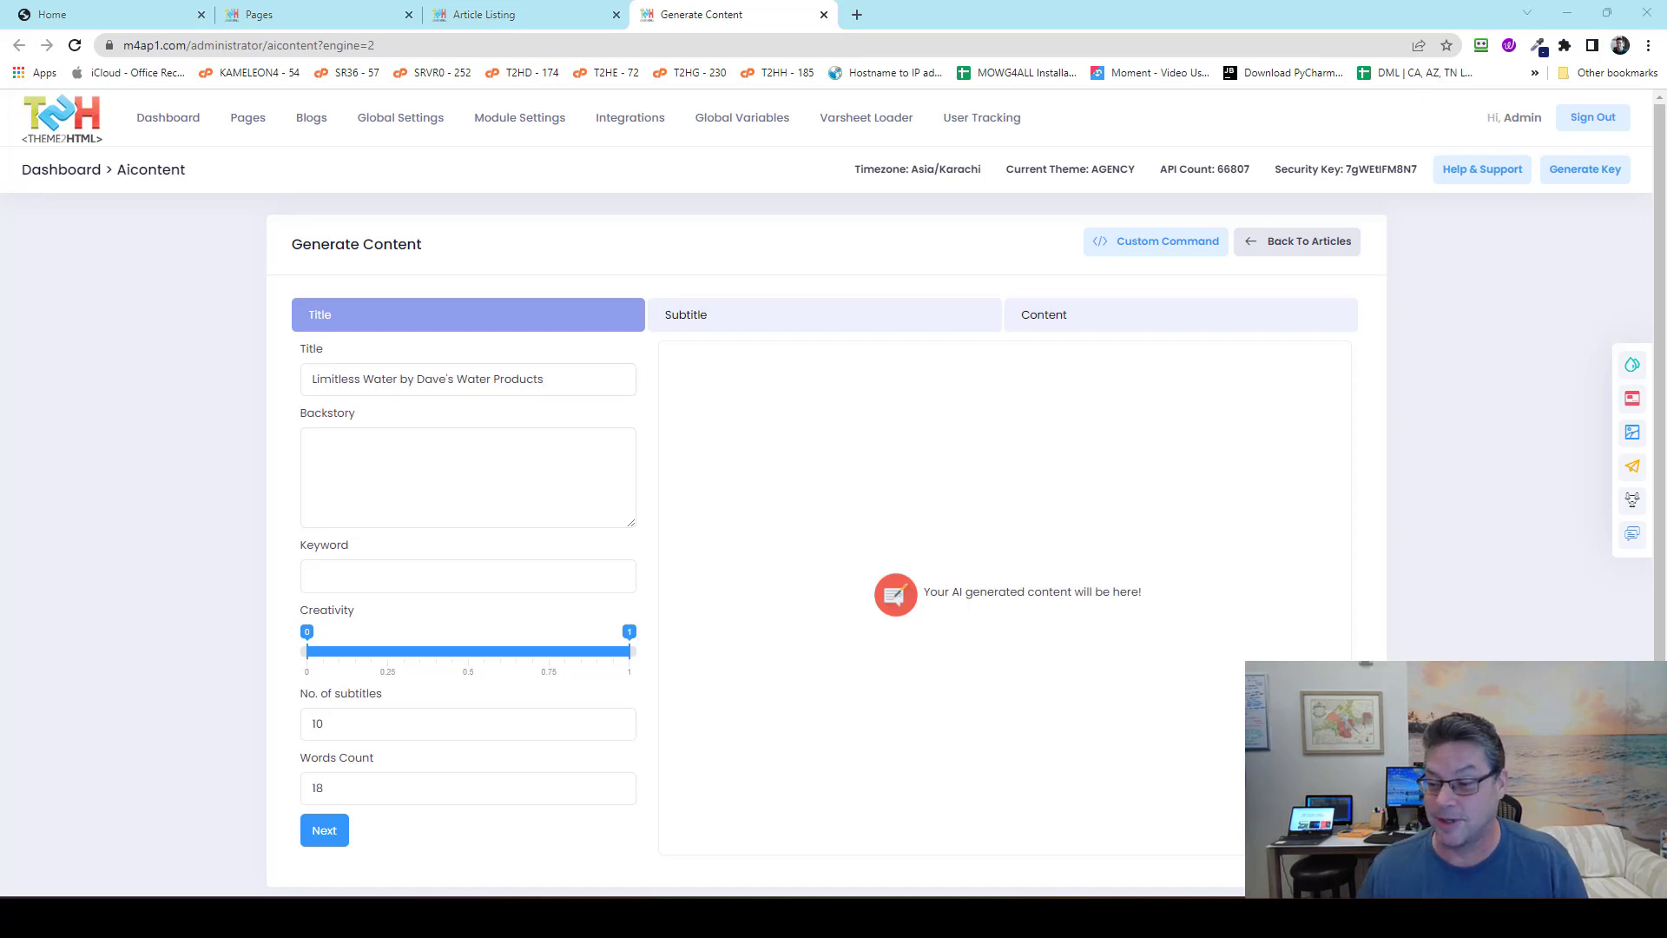
left_click(550, 587)
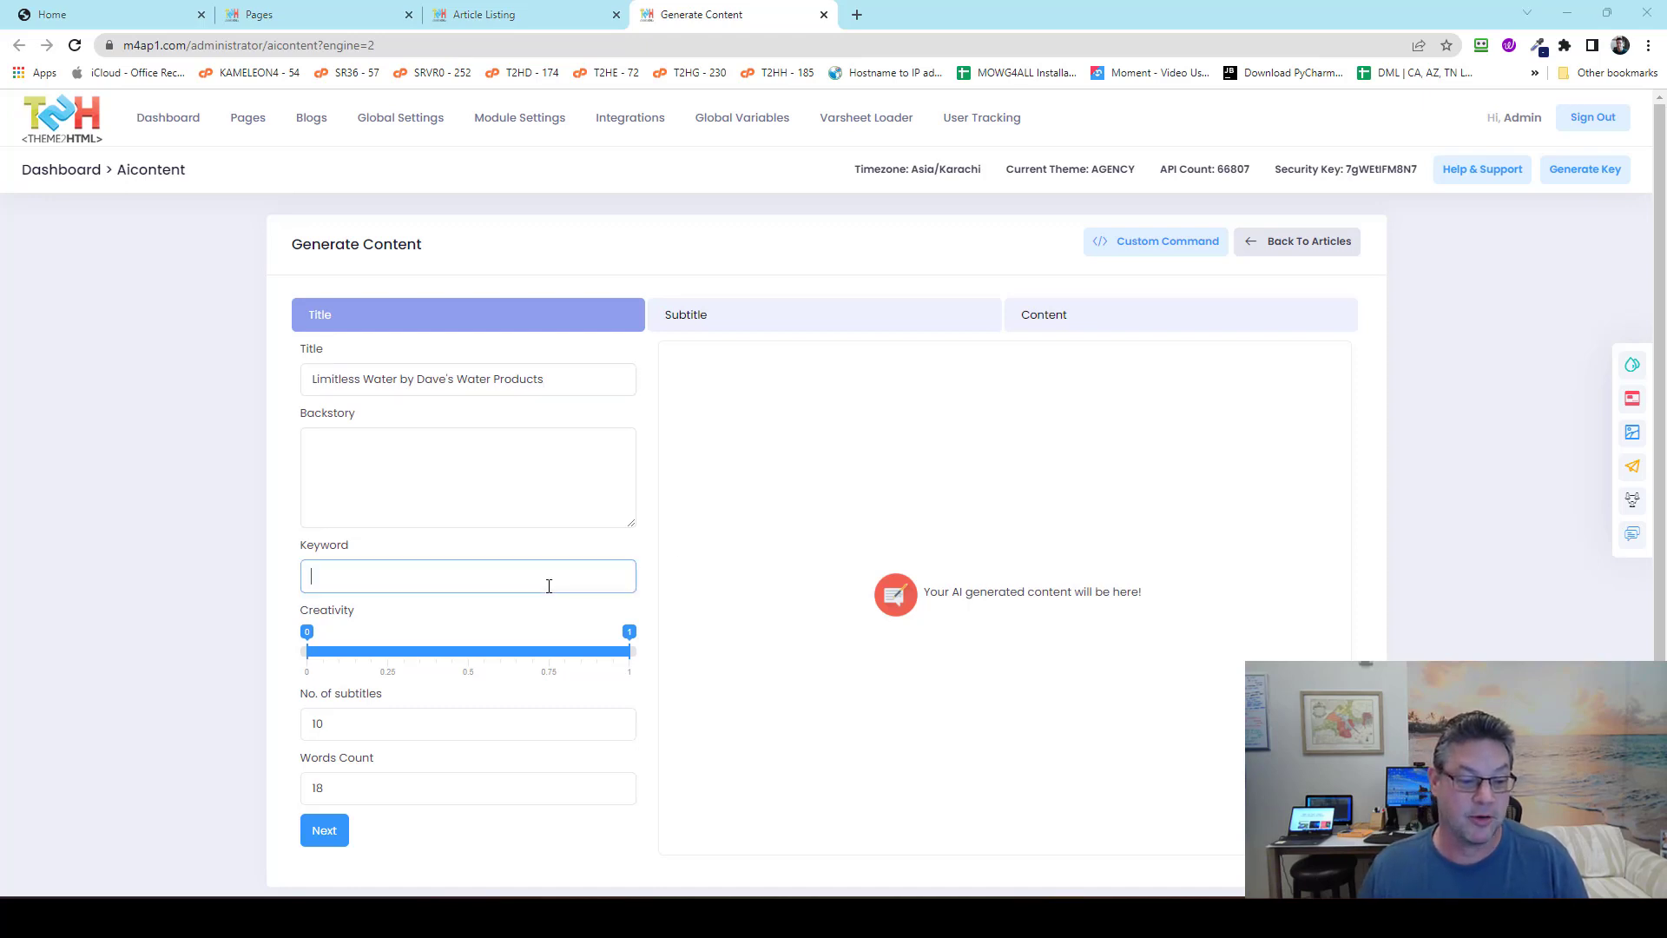
type("air moisture, portable")
left_click(95, 414)
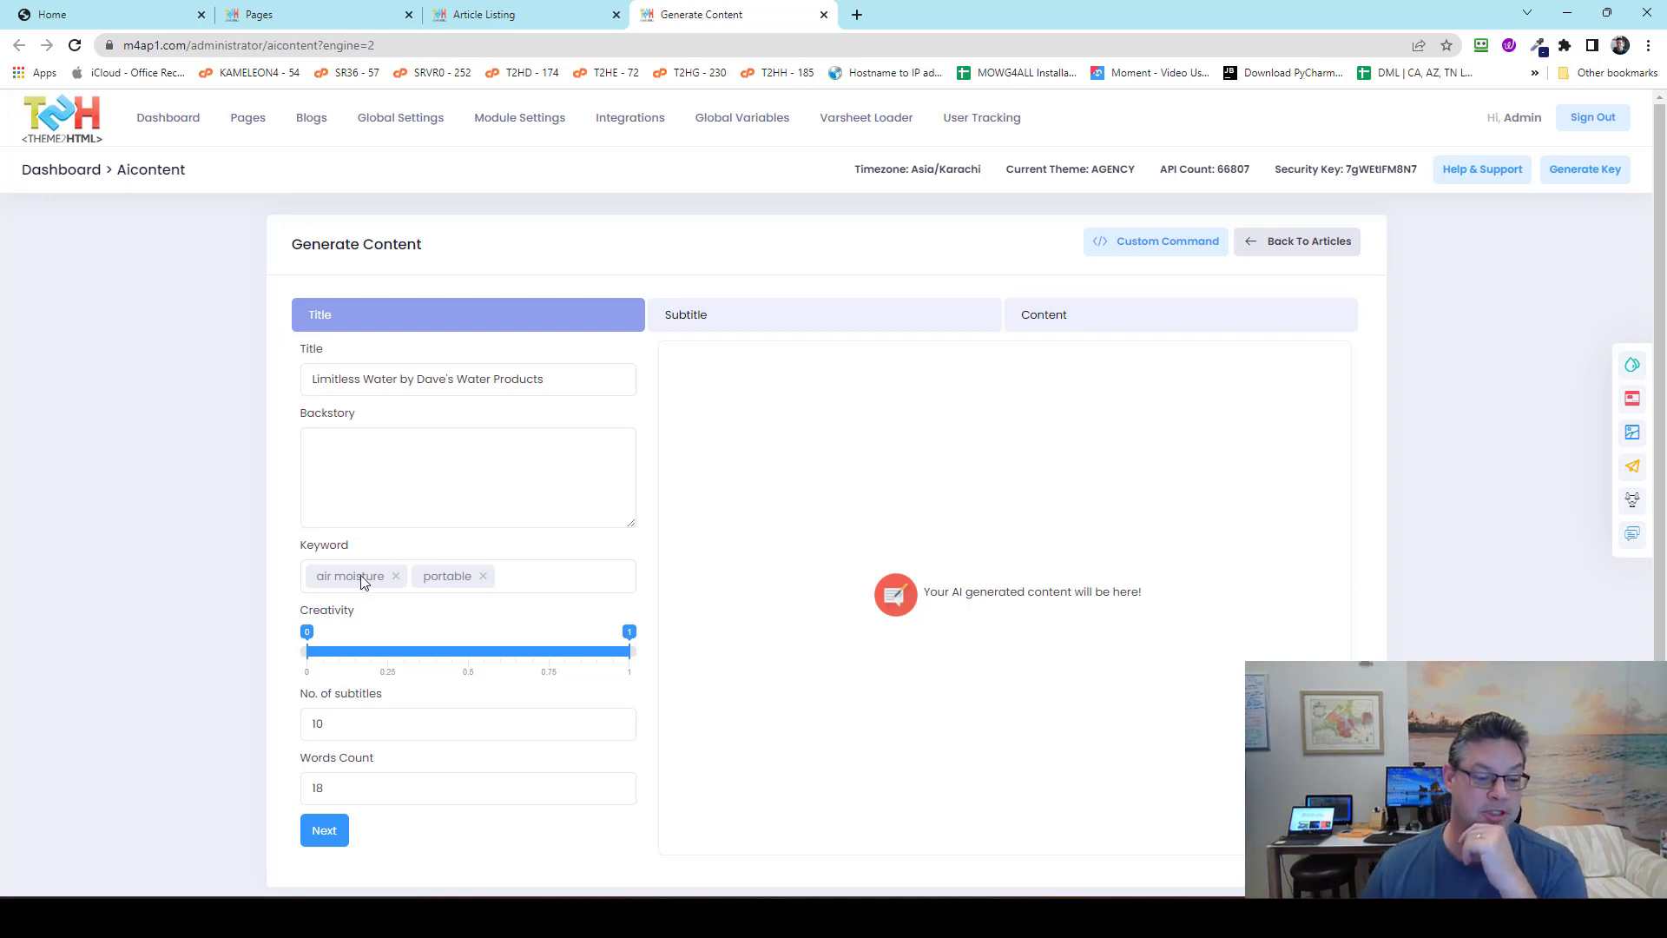
scroll(96, 487, "down", 1)
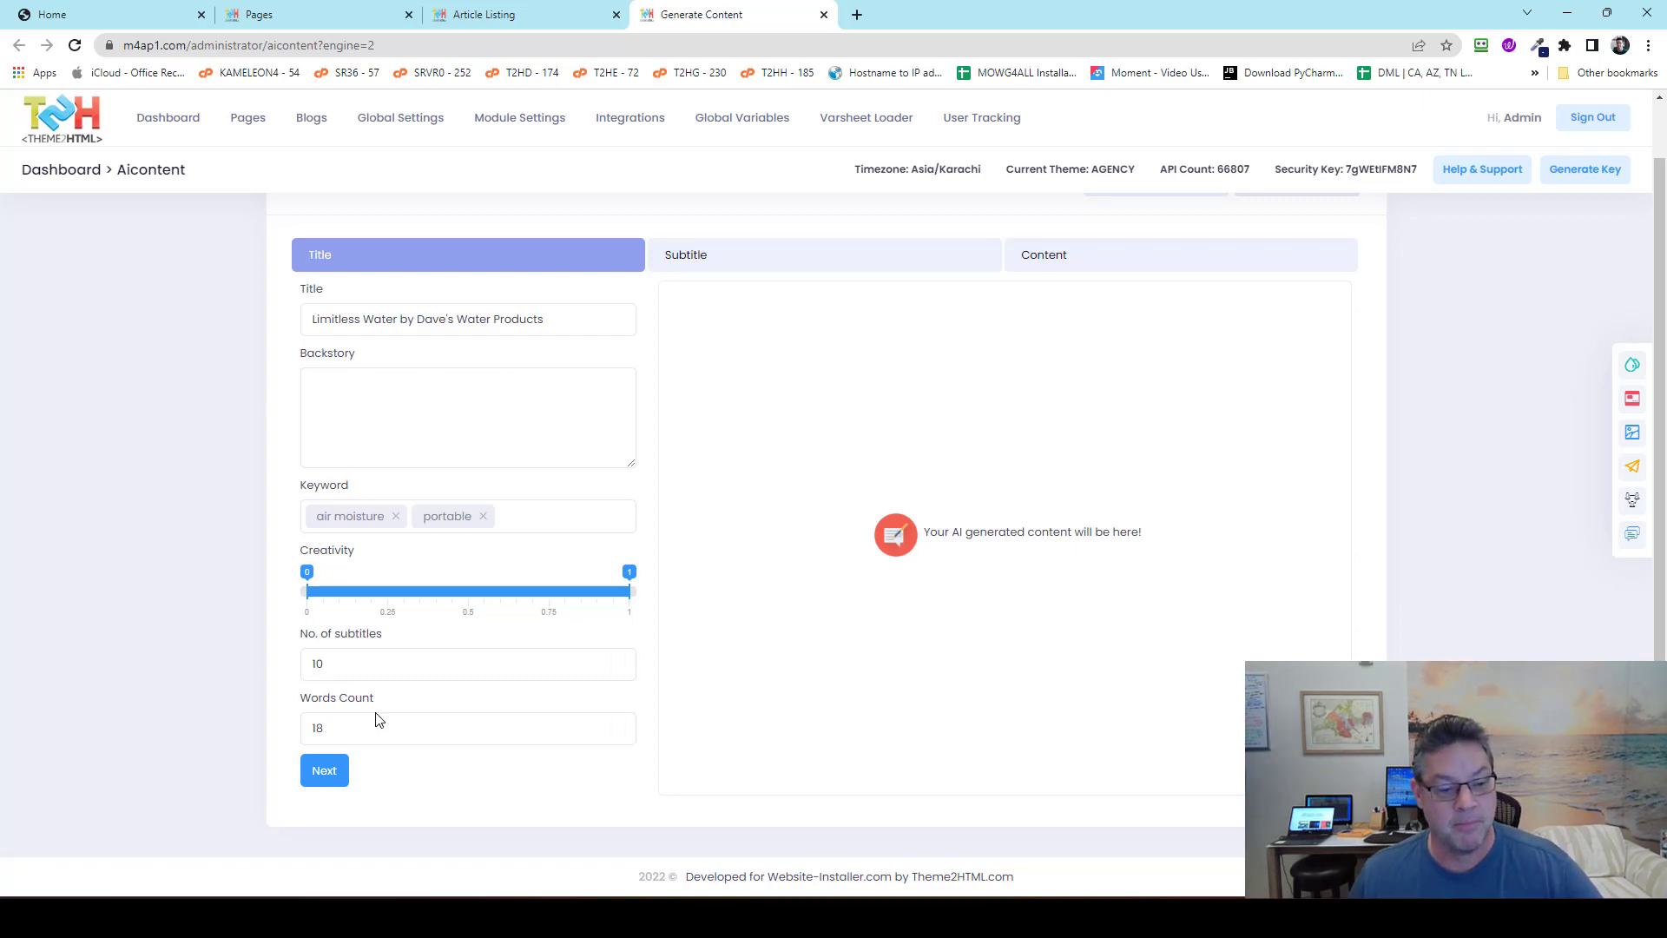
left_click(323, 772)
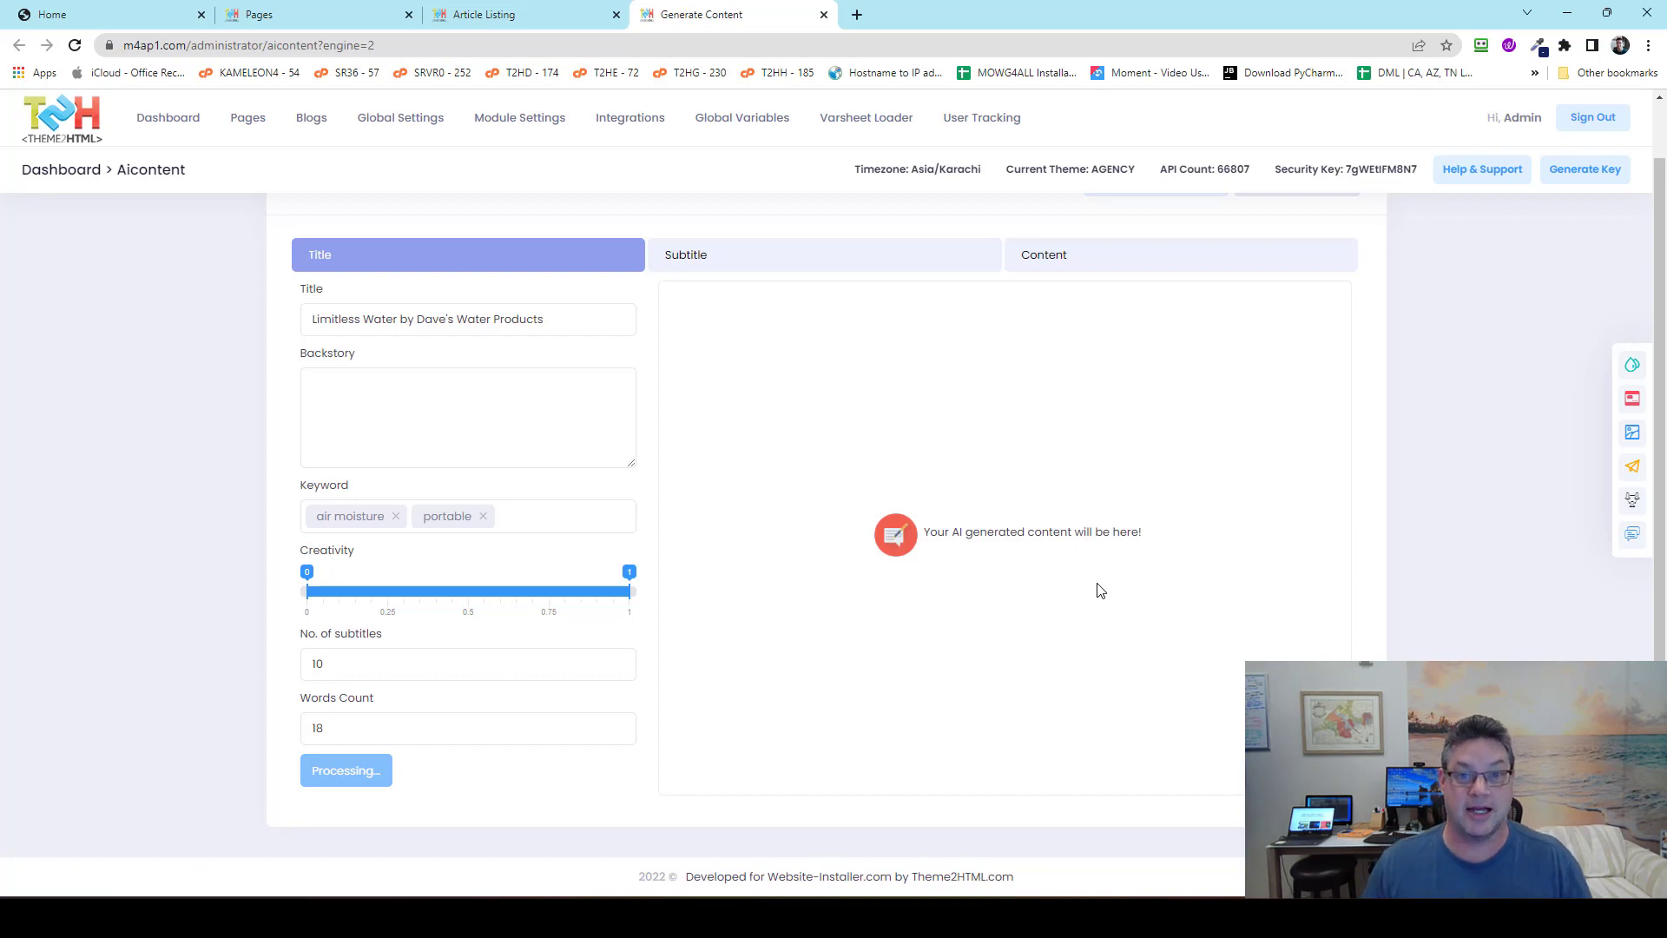
Step: Review the suggested subtitles and proceed with all of them selected
triple_click(339, 319)
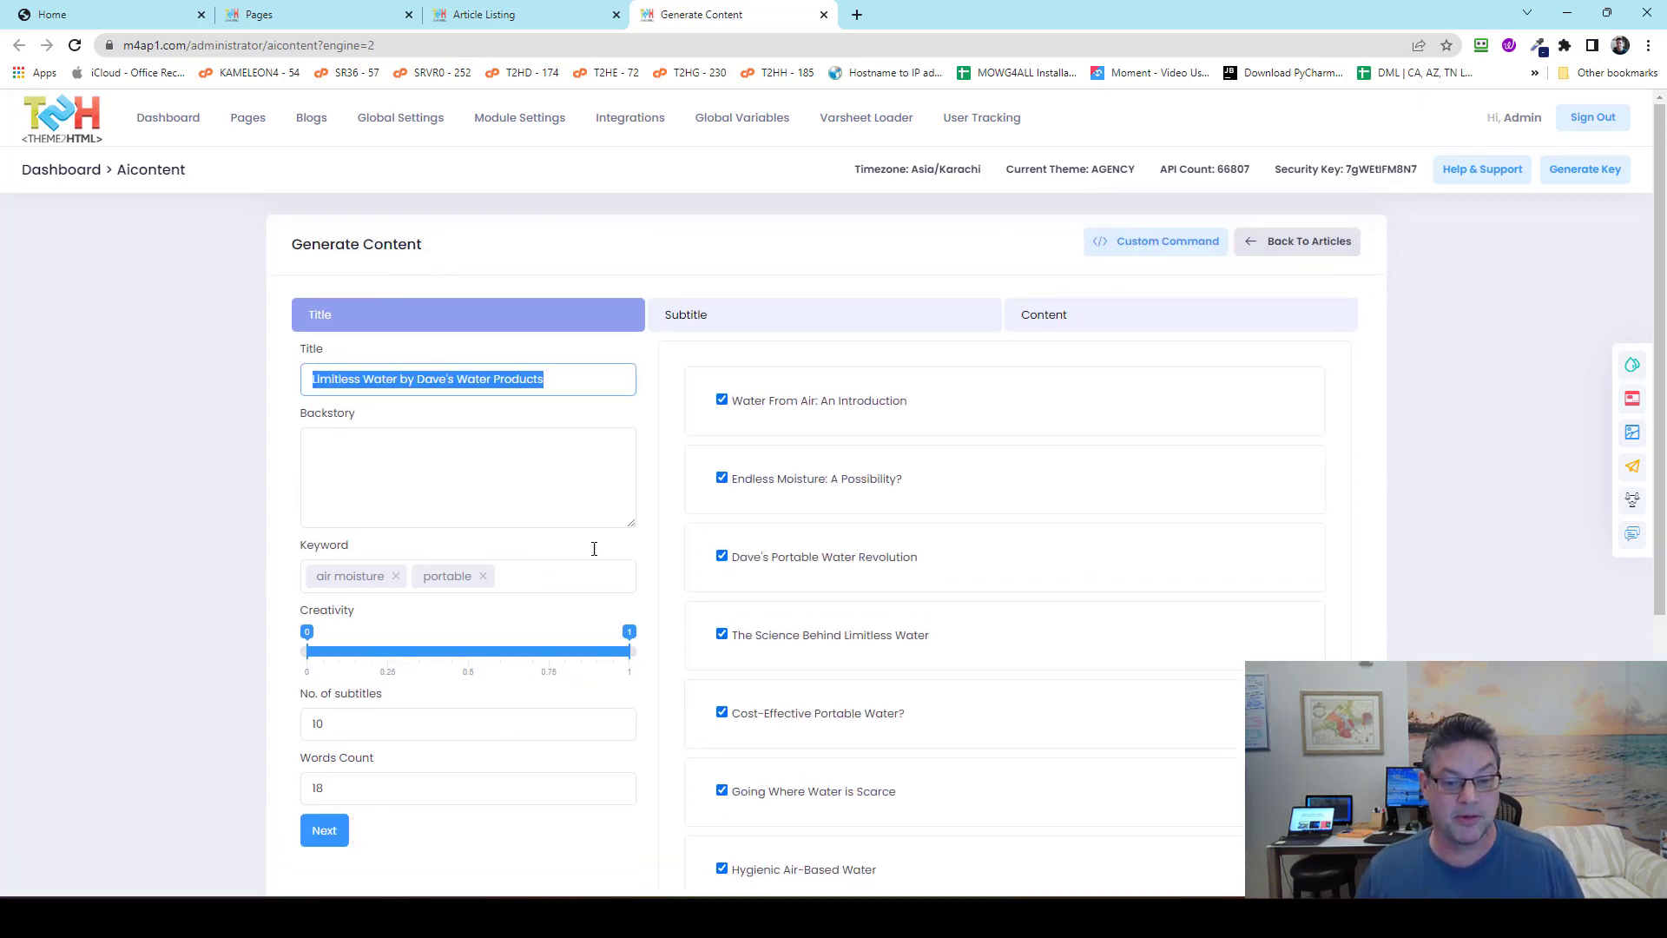
scroll(979, 543, "down", 1)
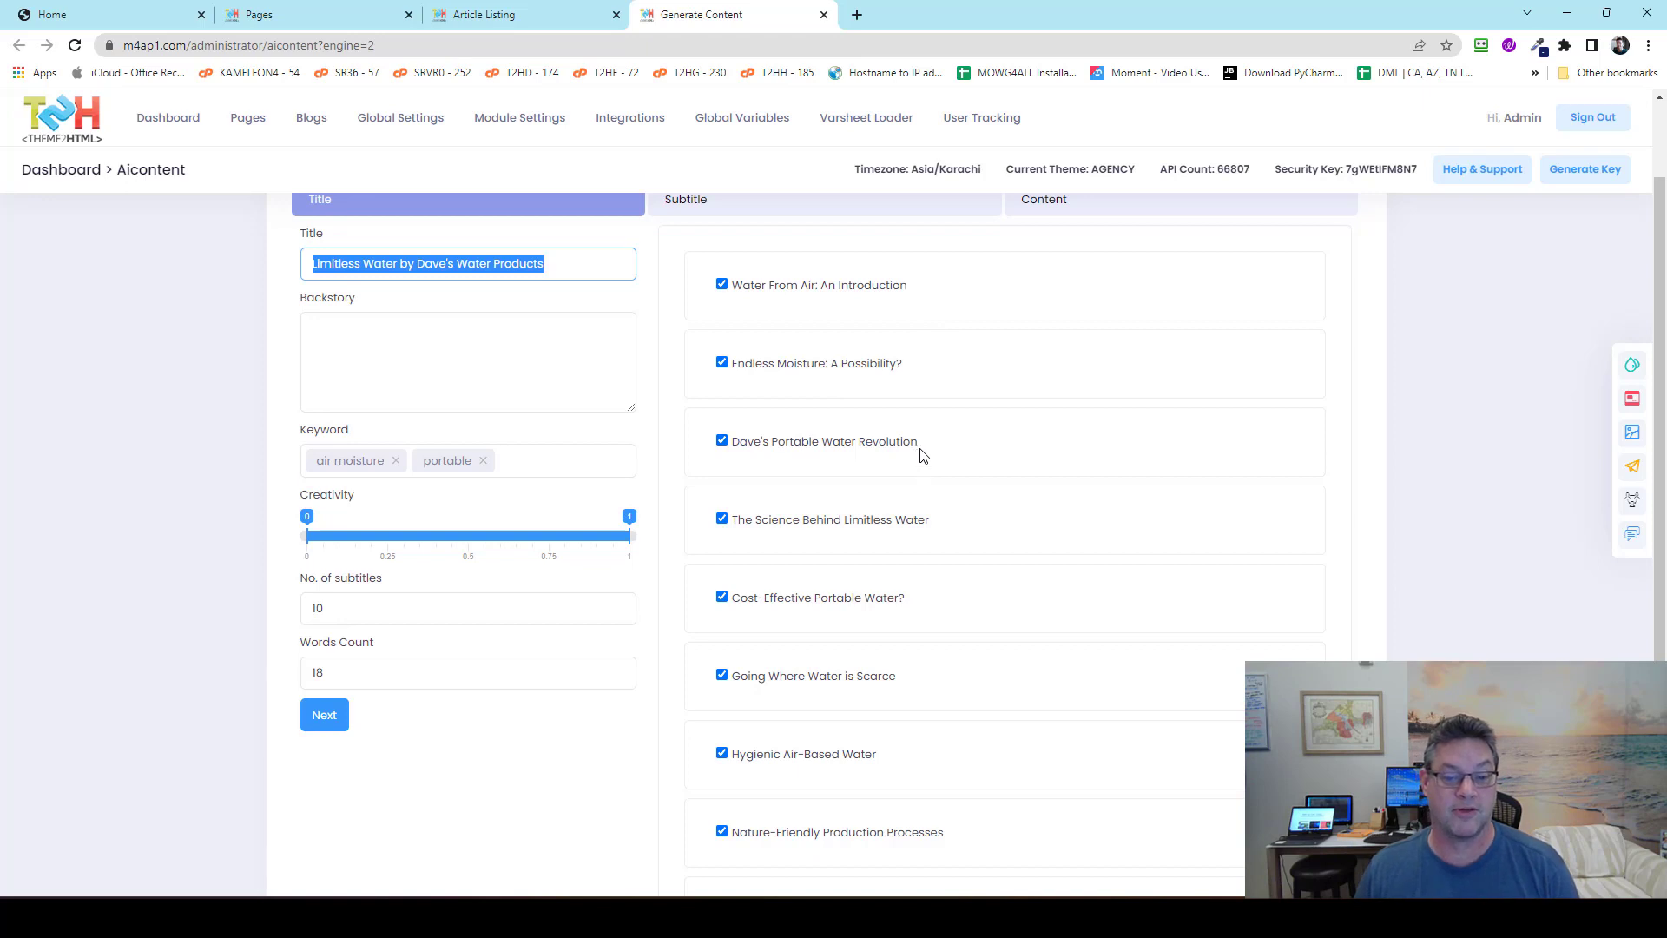
scroll(1150, 493, "down", 1)
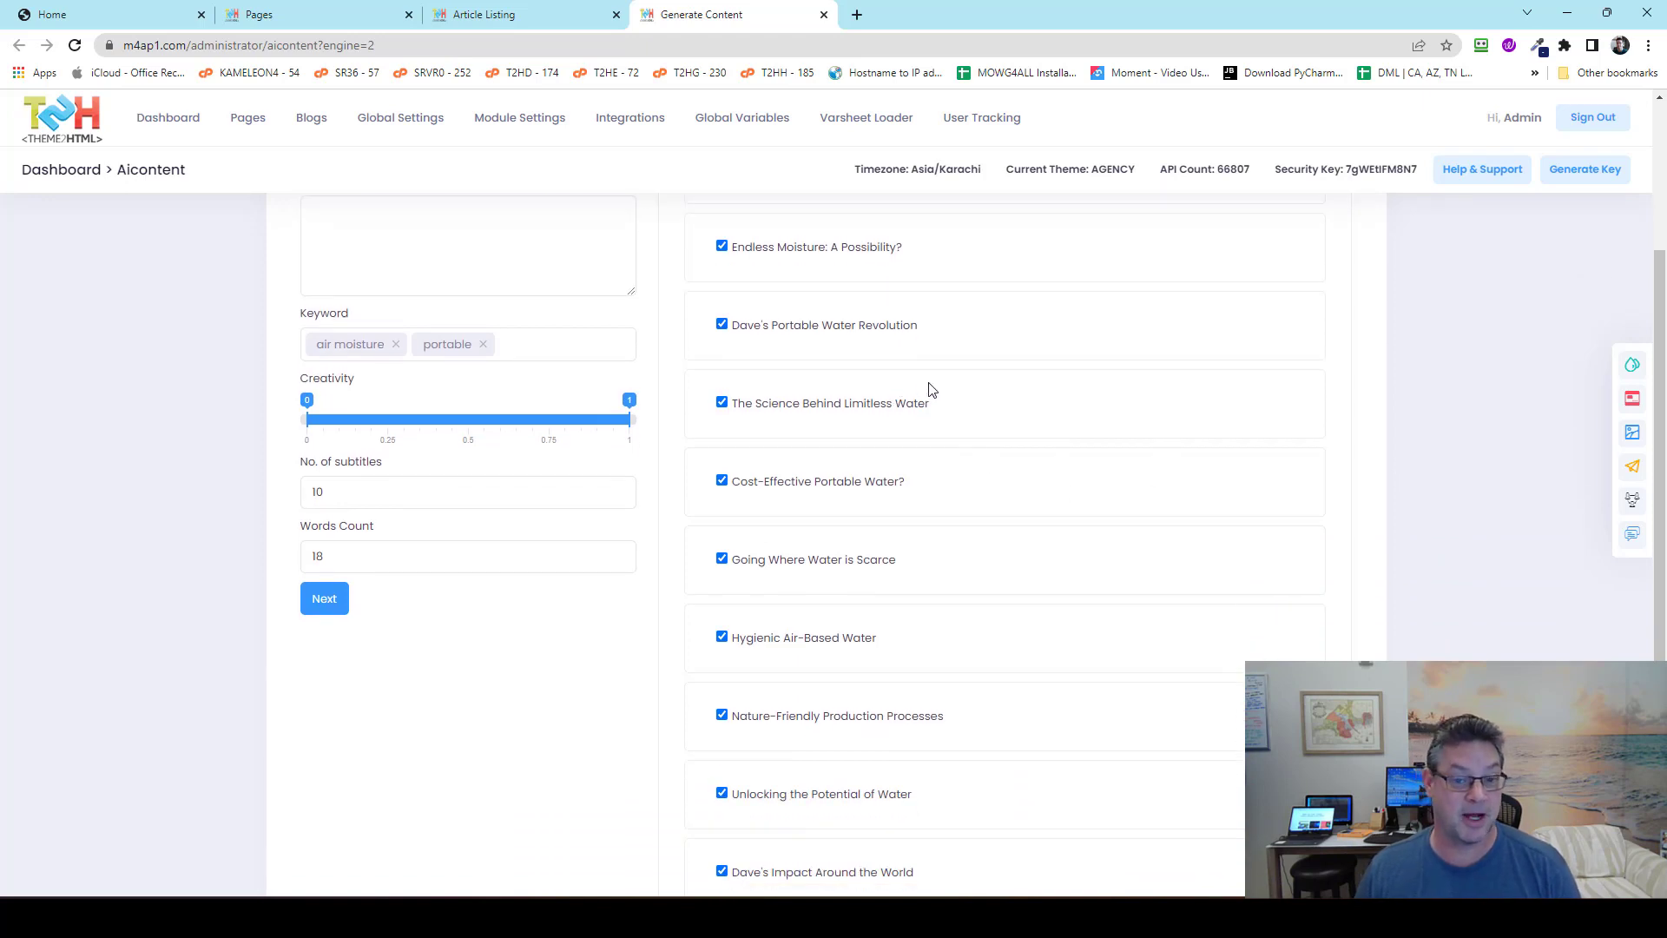
scroll(932, 386, "down", 1)
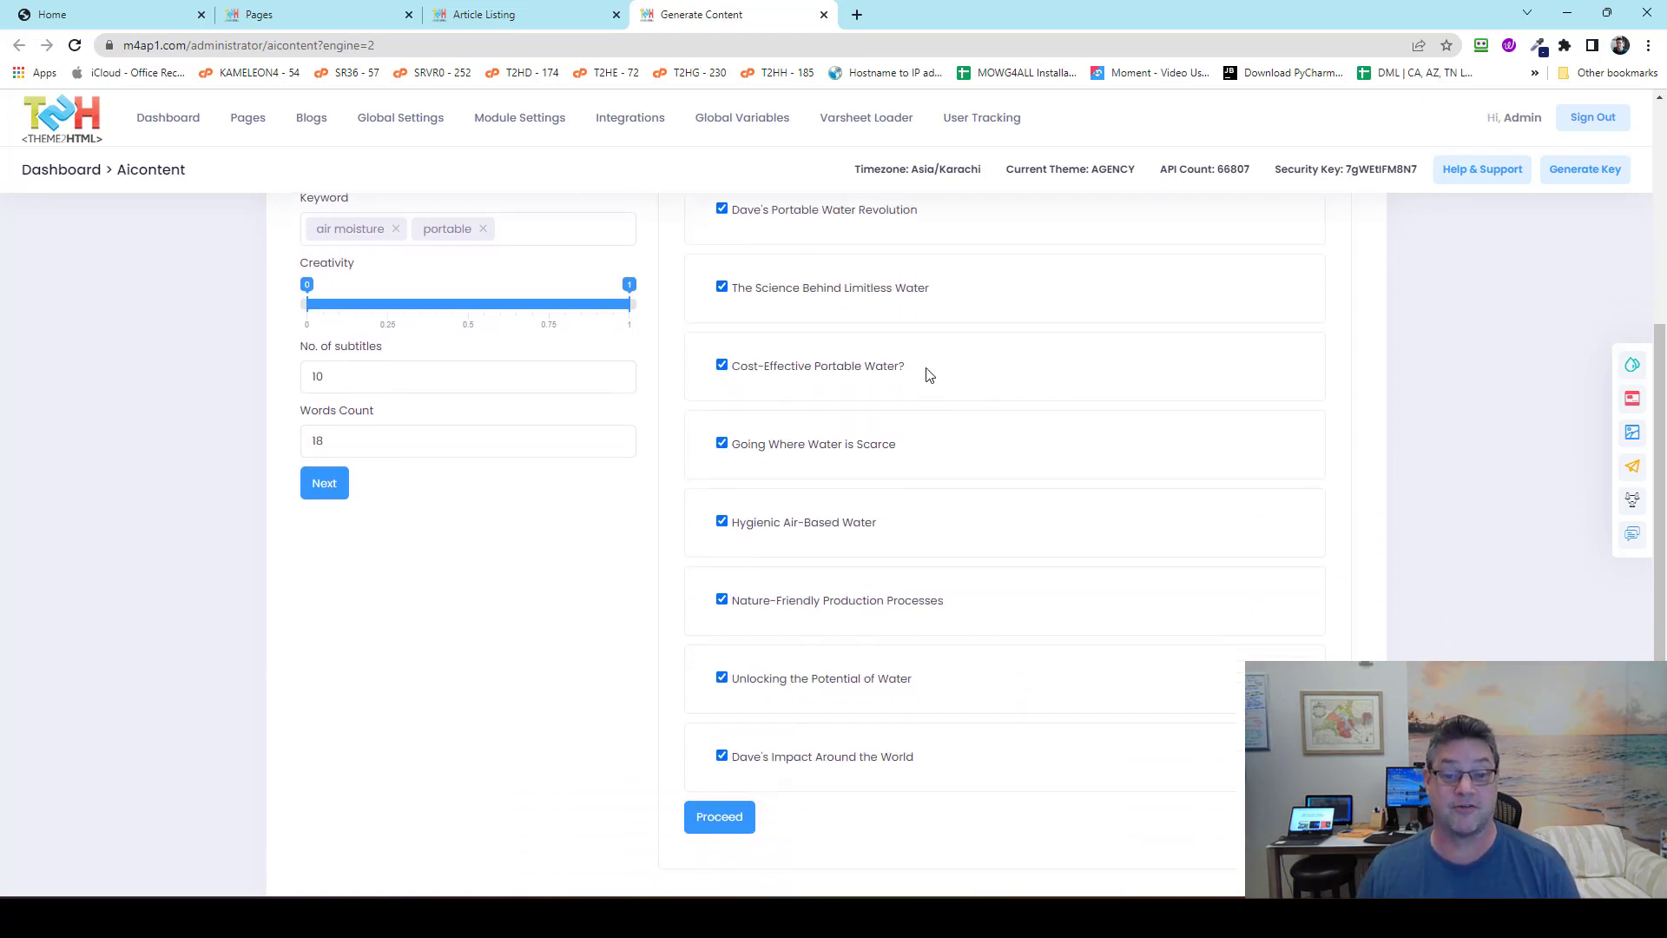
scroll(932, 383, "down", 1)
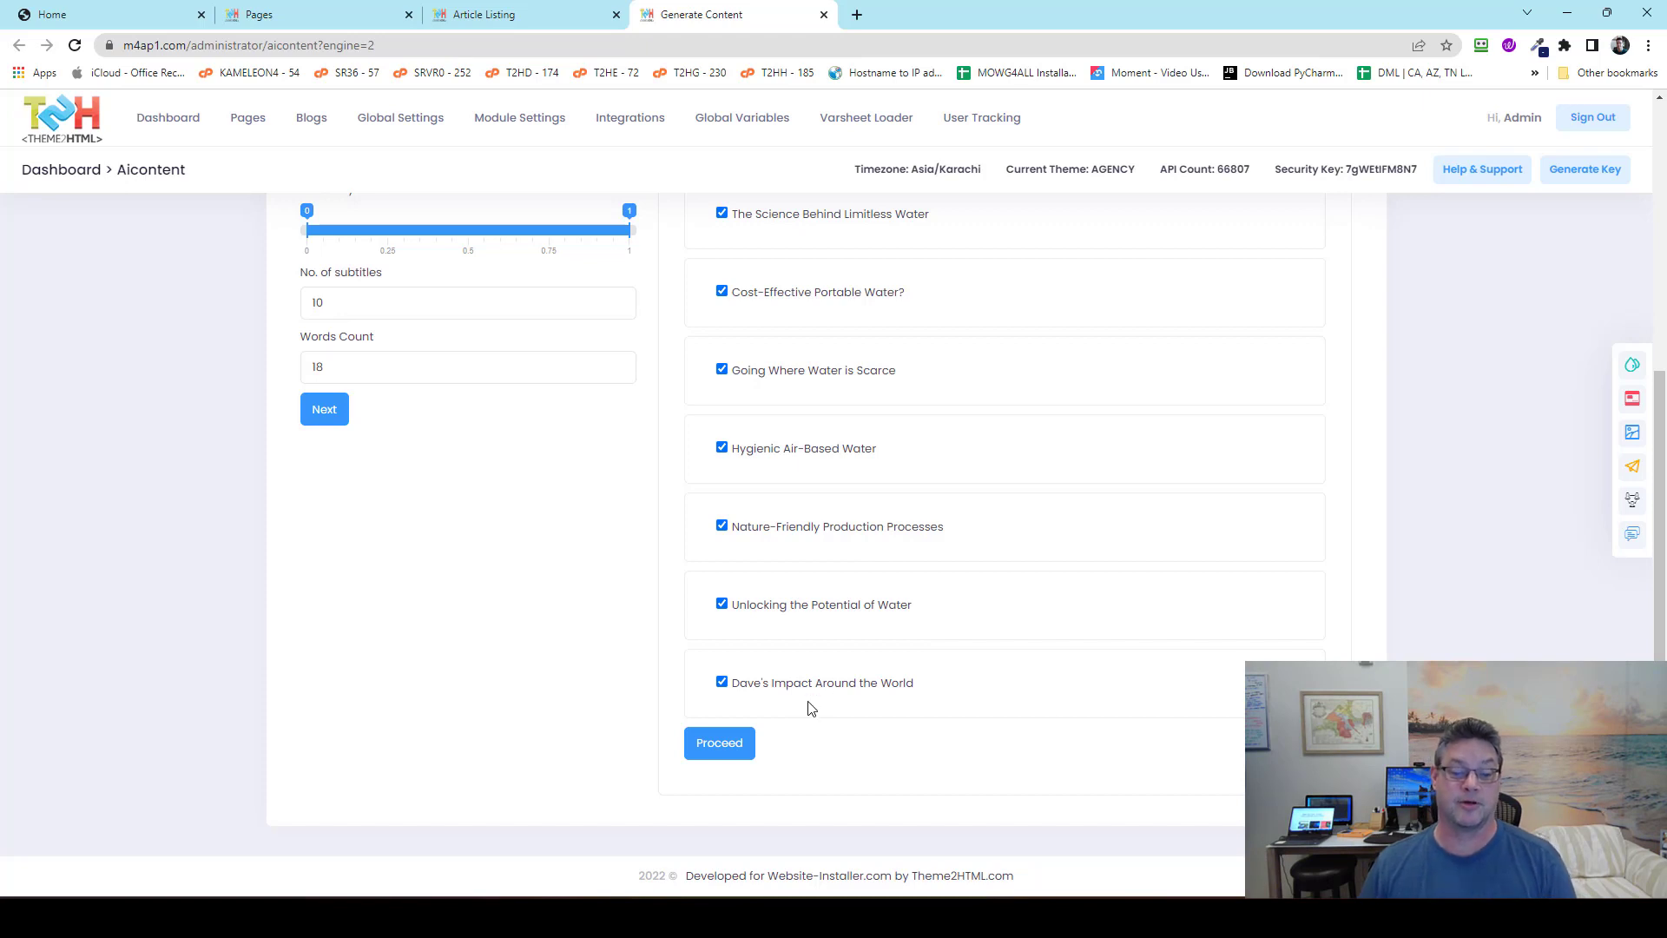
left_click(710, 747)
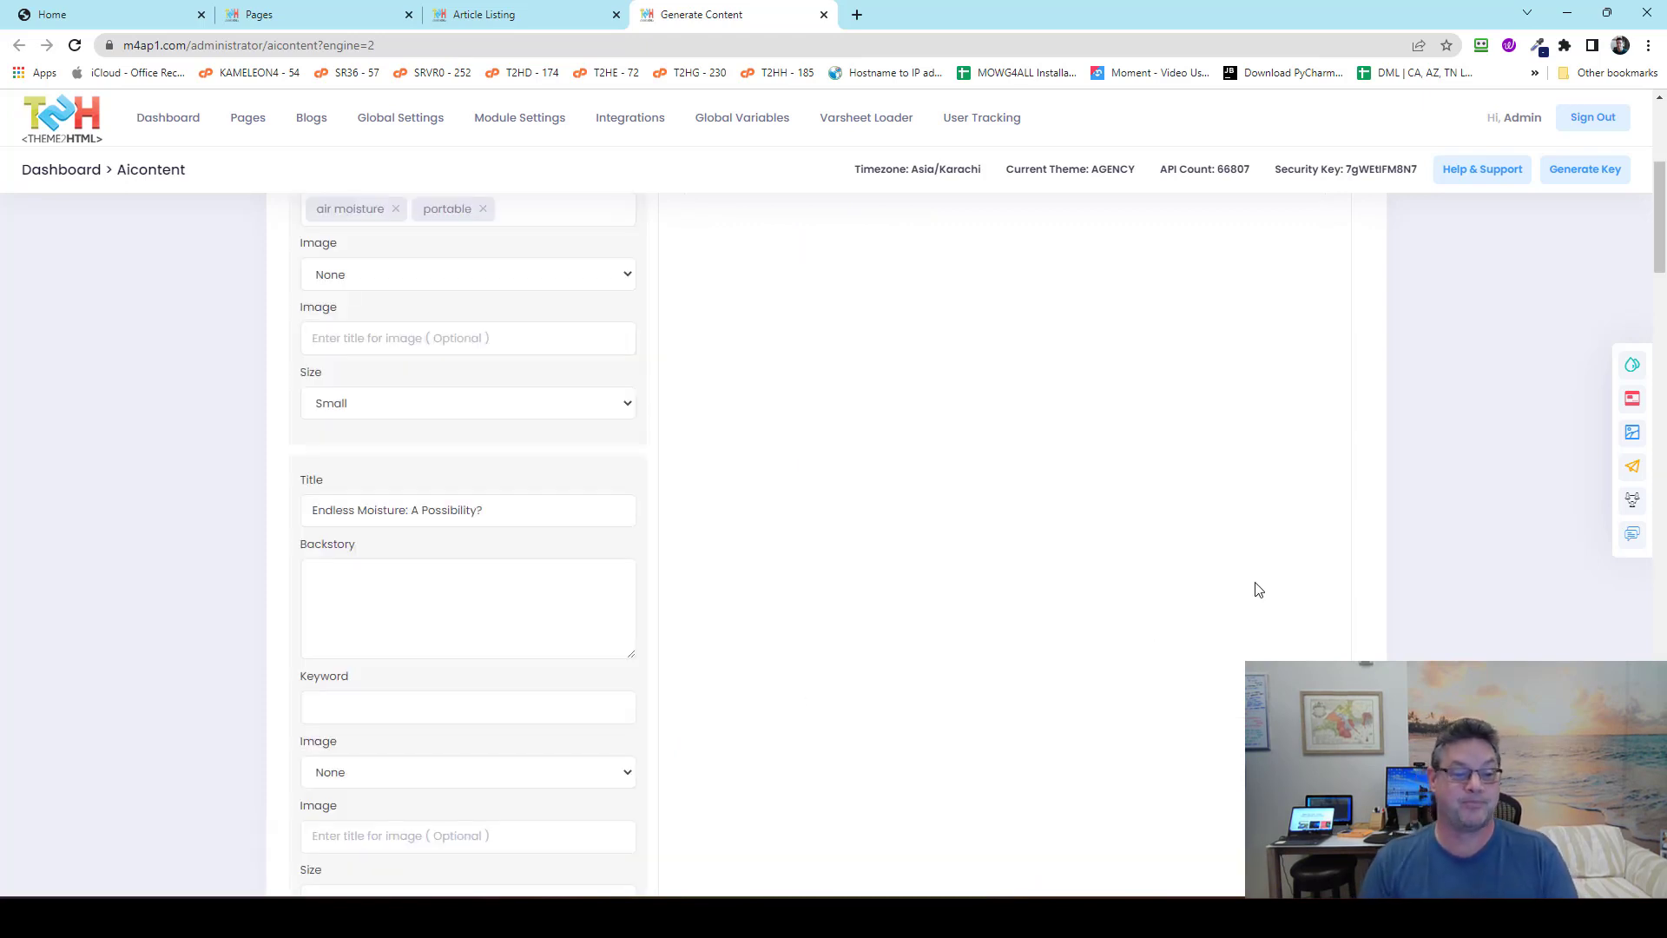
Step: Review the subtitle sections from "Water From Air: An Introduction" to "Dave's Portable Water Revolution", comparing their titles and keyword fields
scroll(819, 681, "up", 5)
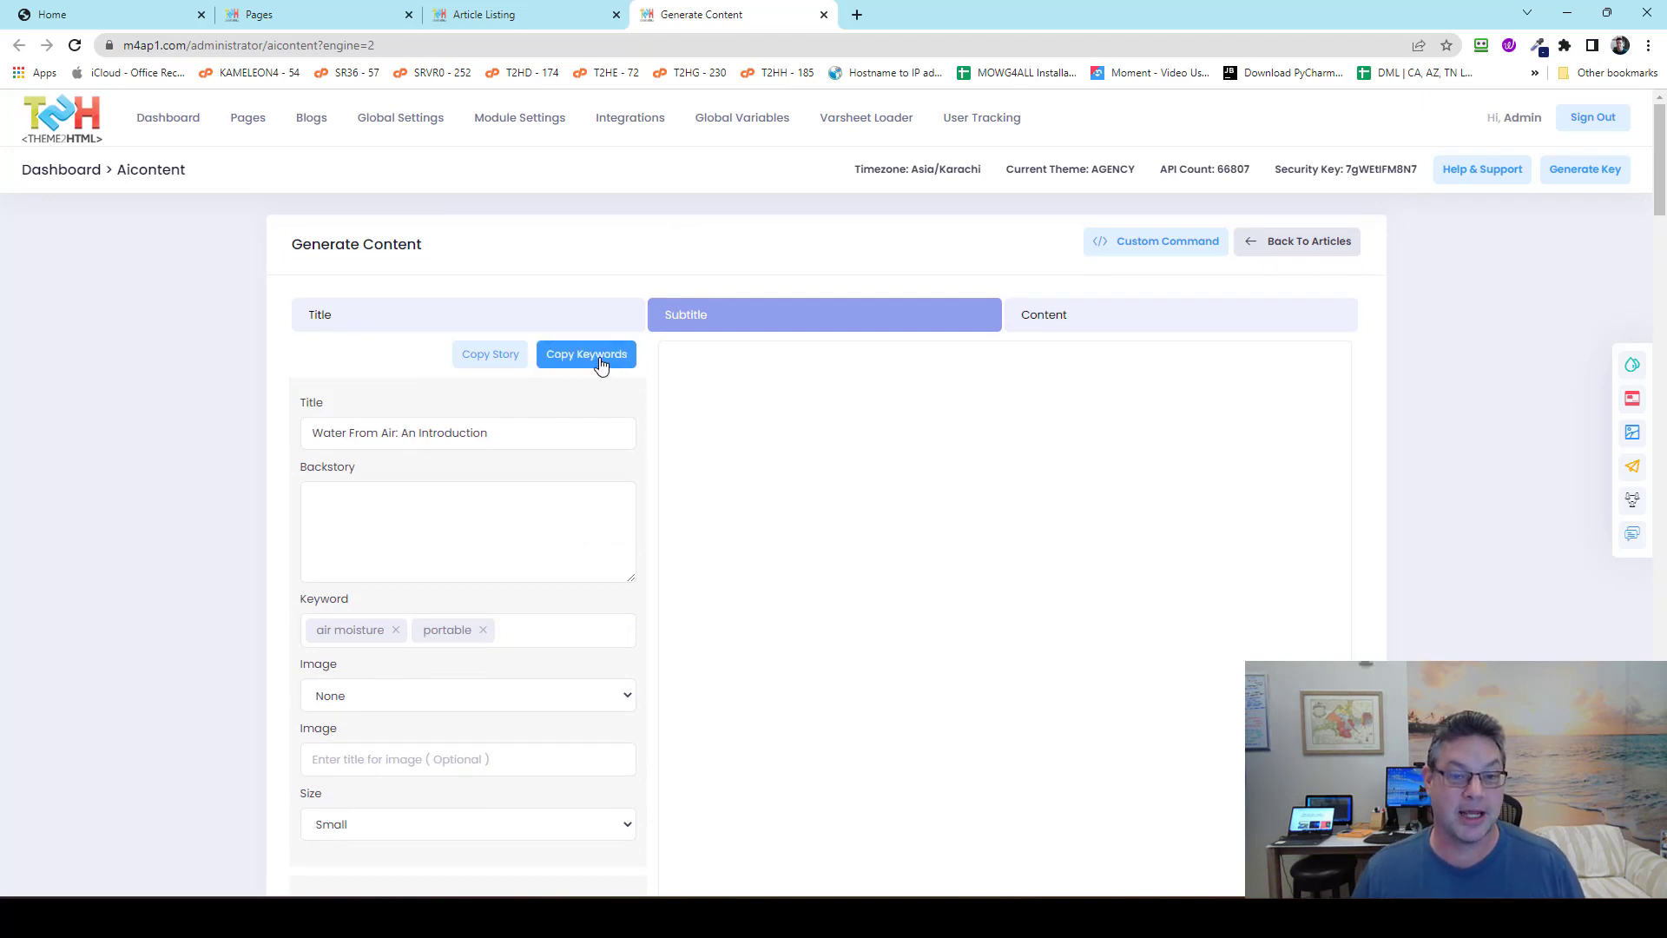
scroll(528, 504, "down", 5)
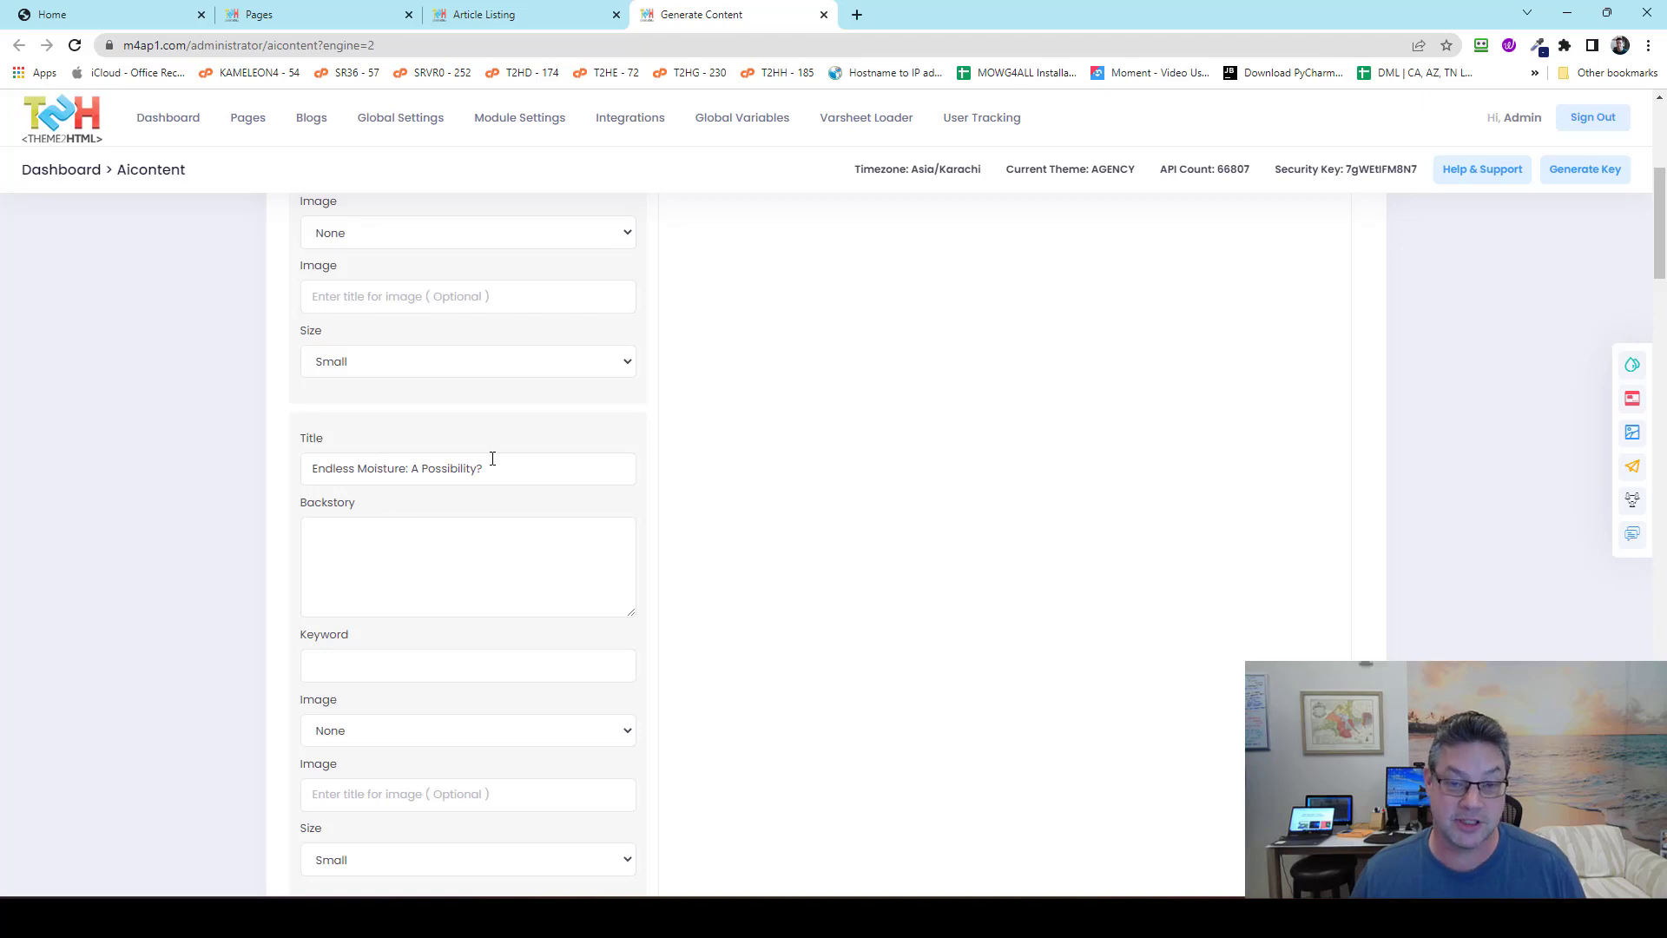
scroll(492, 459, "down", 5)
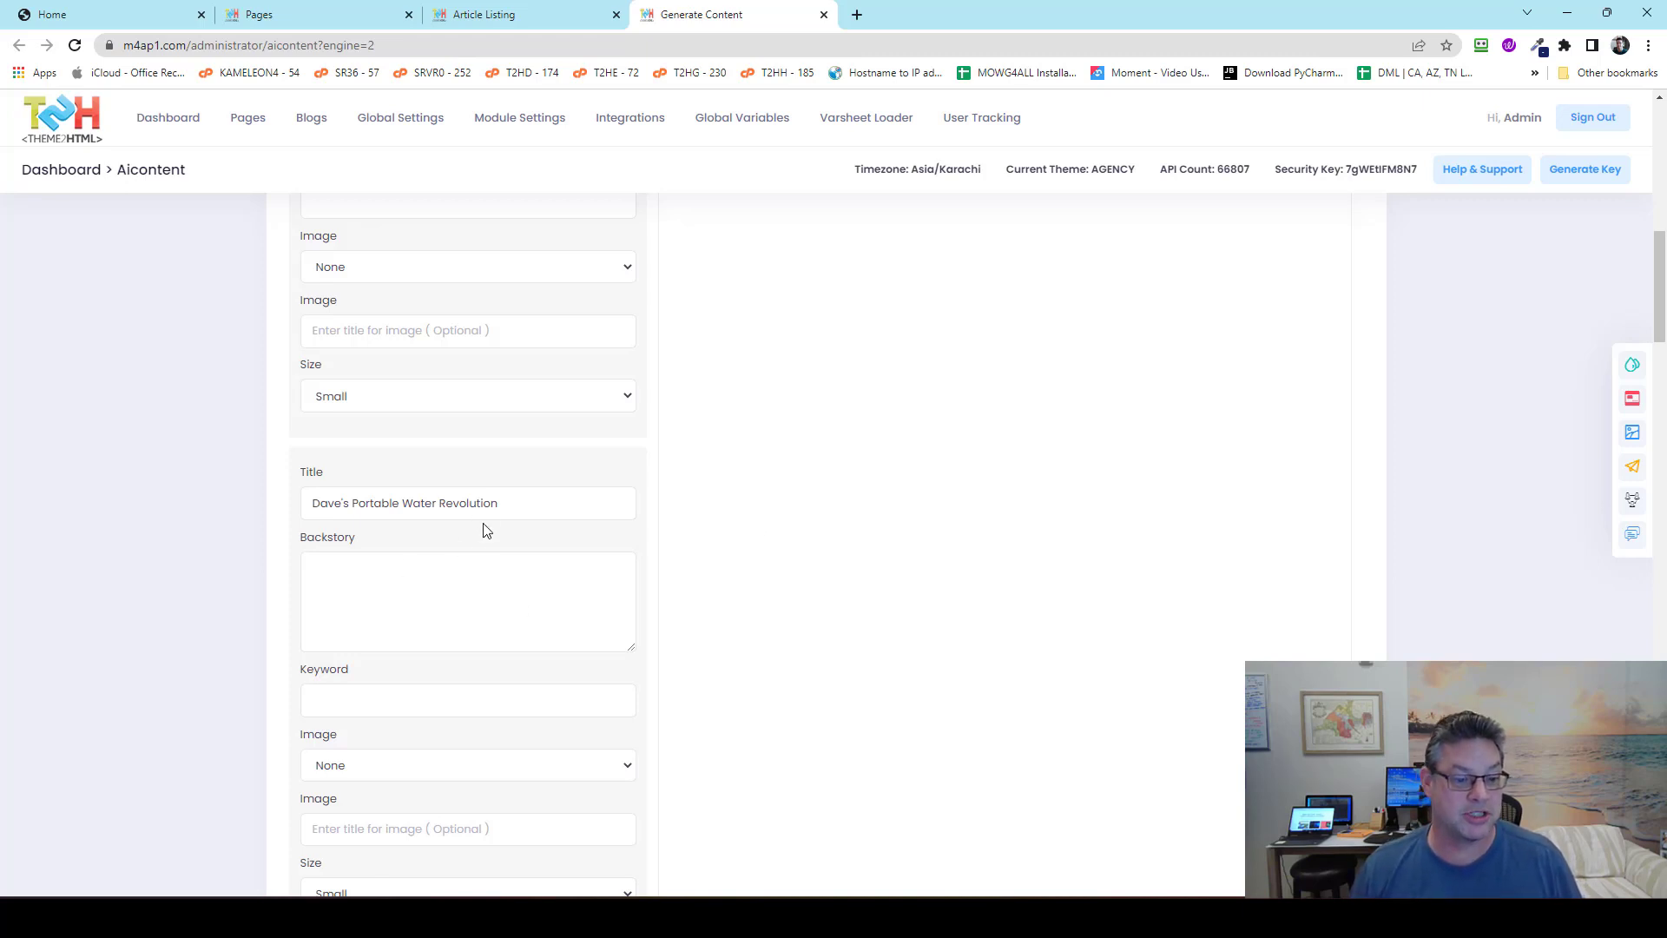
left_click_drag(509, 508, 137, 528)
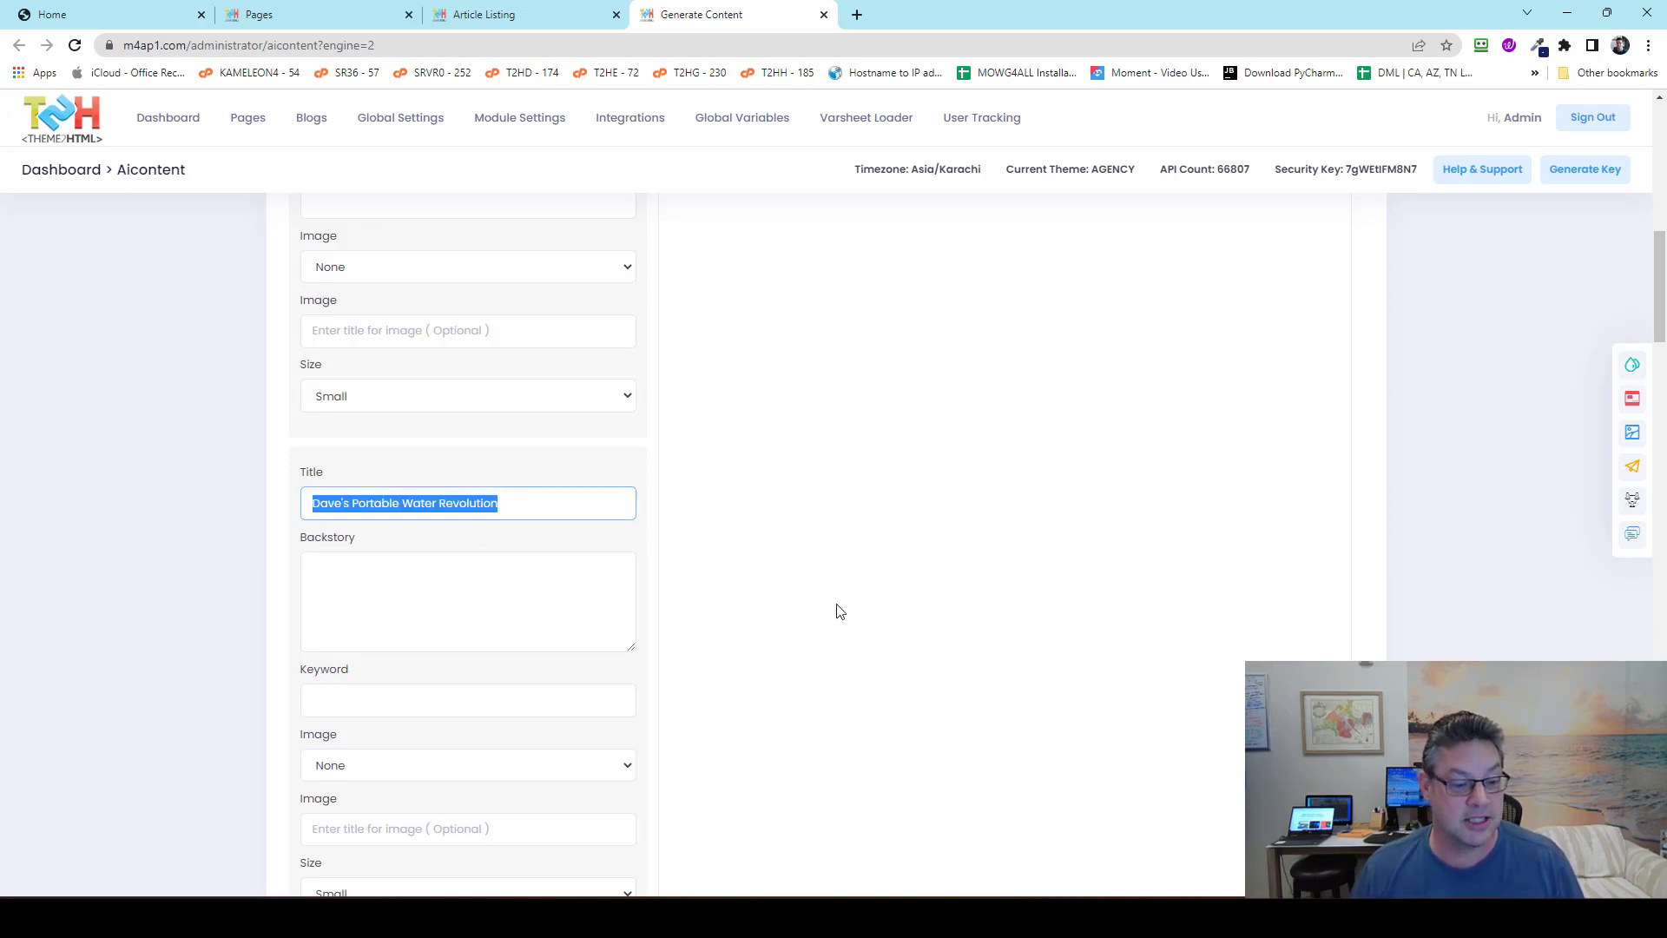
scroll(838, 612, "down", 1)
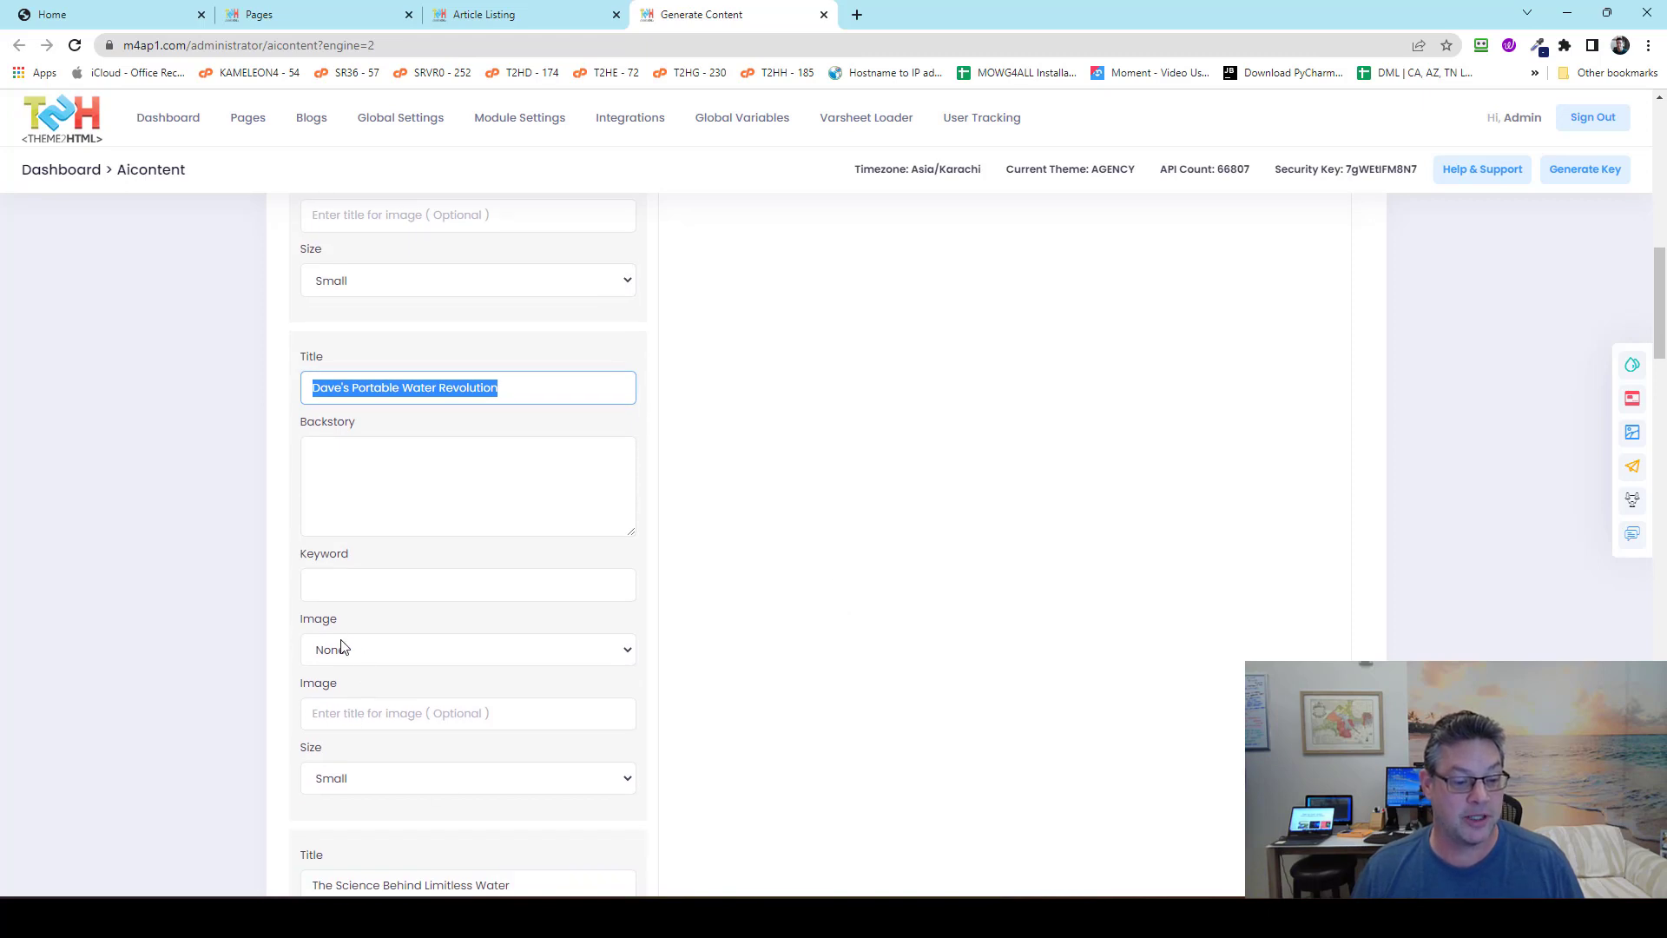
left_click(364, 577)
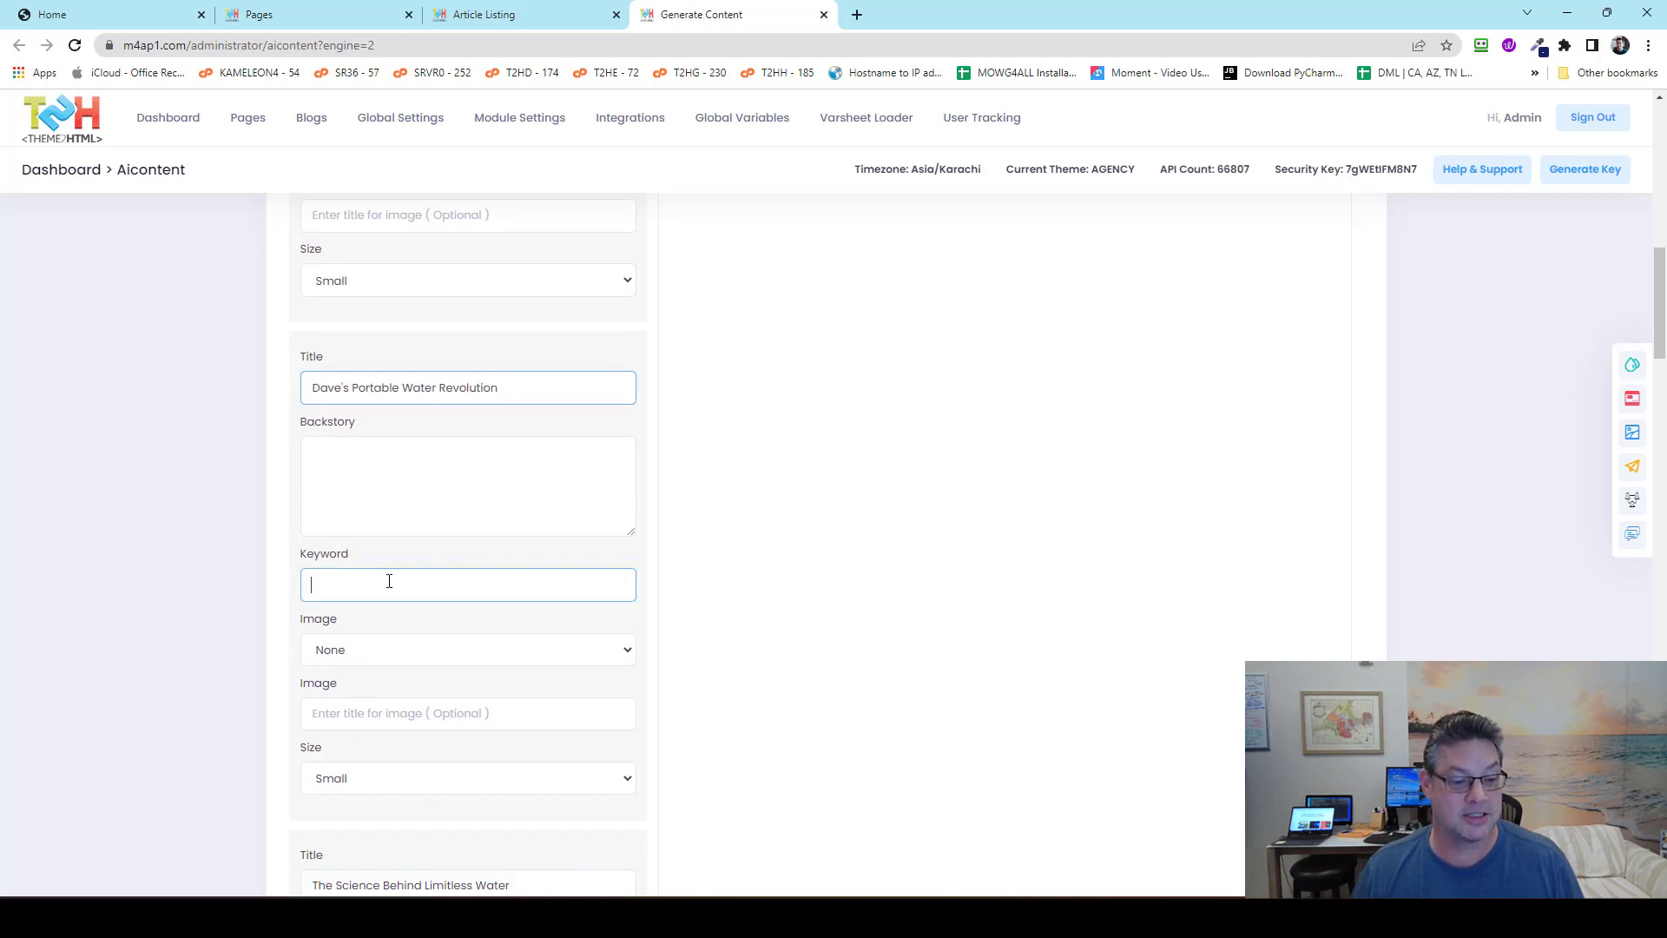
triple_click(405, 390)
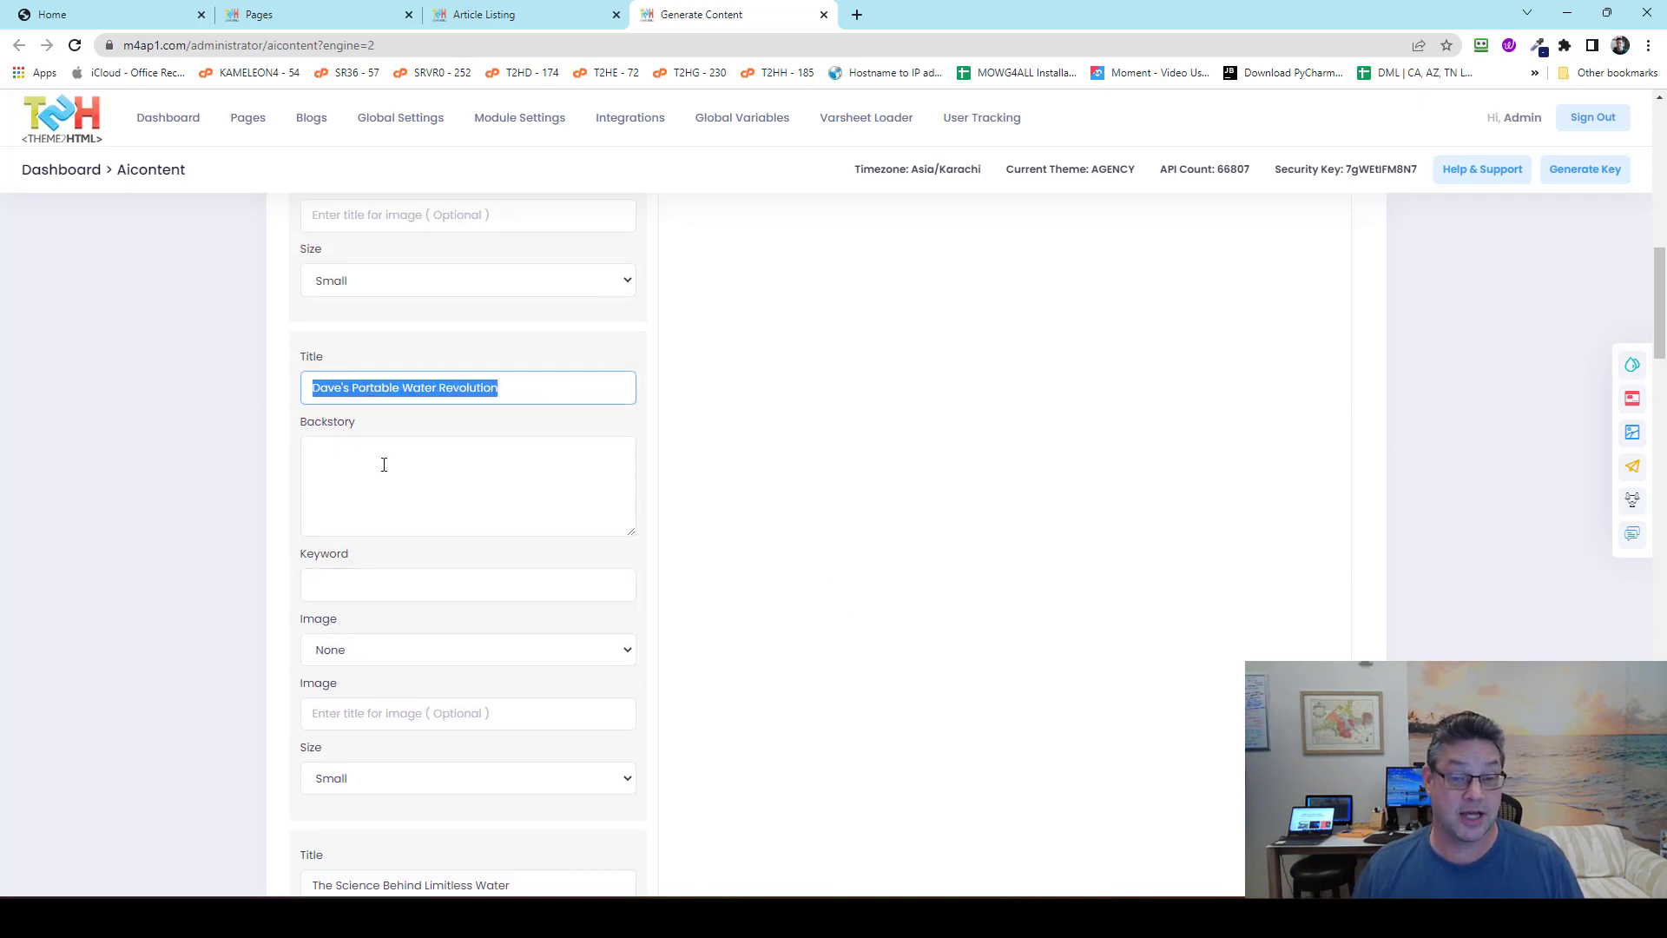
left_click(386, 592)
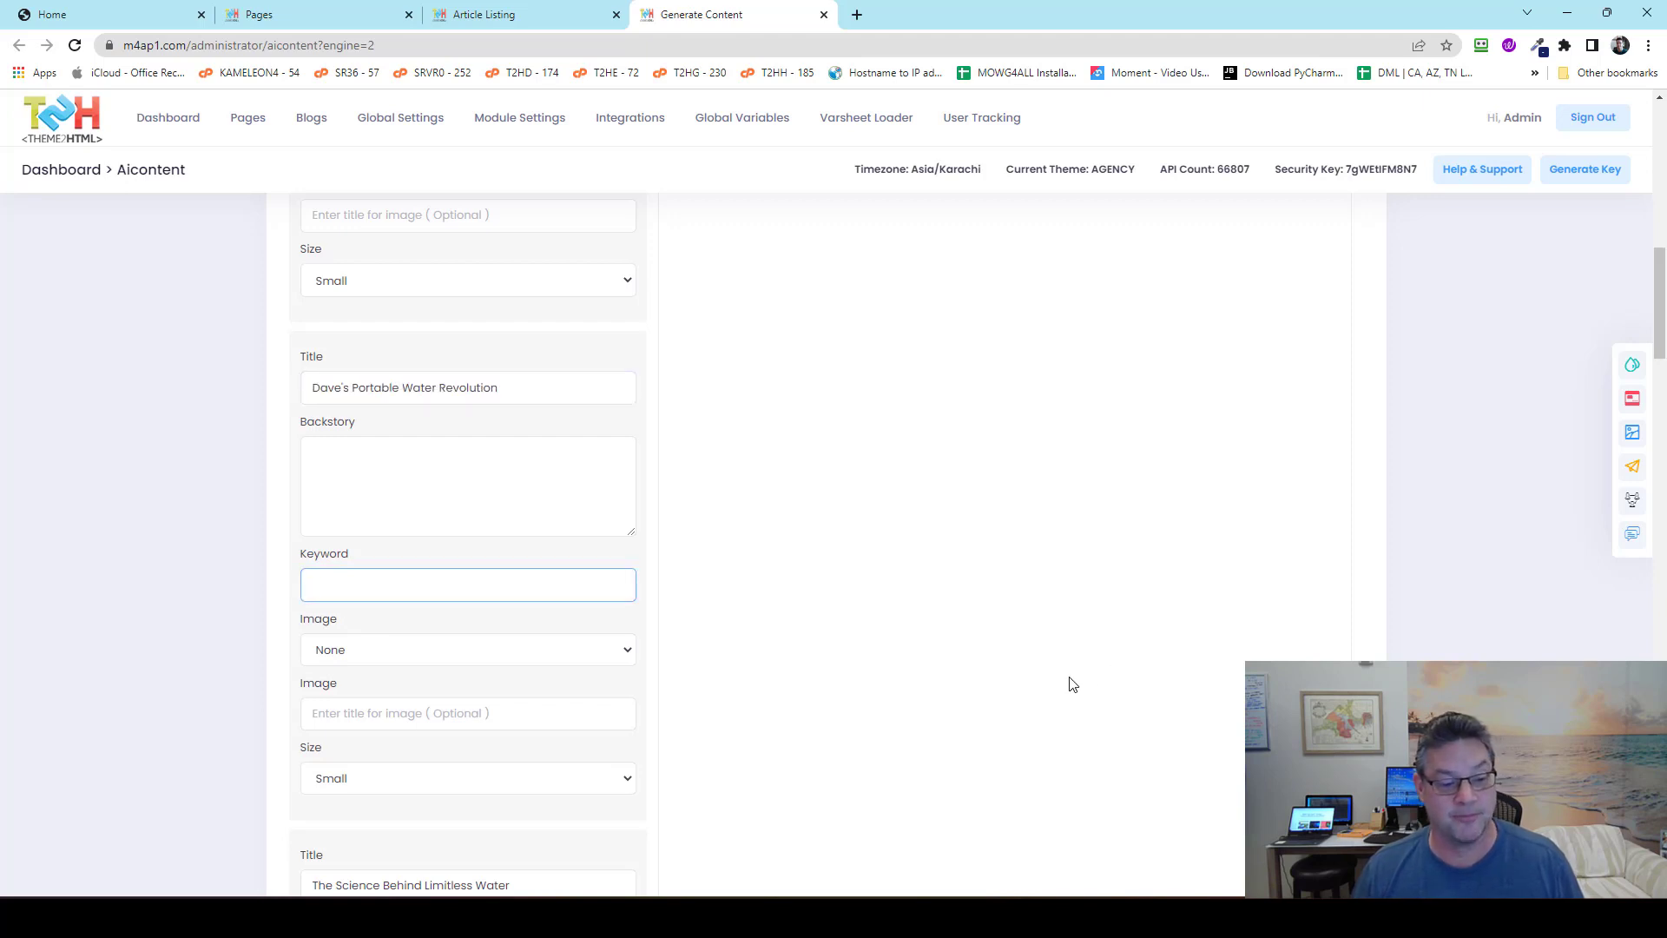
scroll(1060, 685, "down", 3)
scroll(1060, 685, "up", 3)
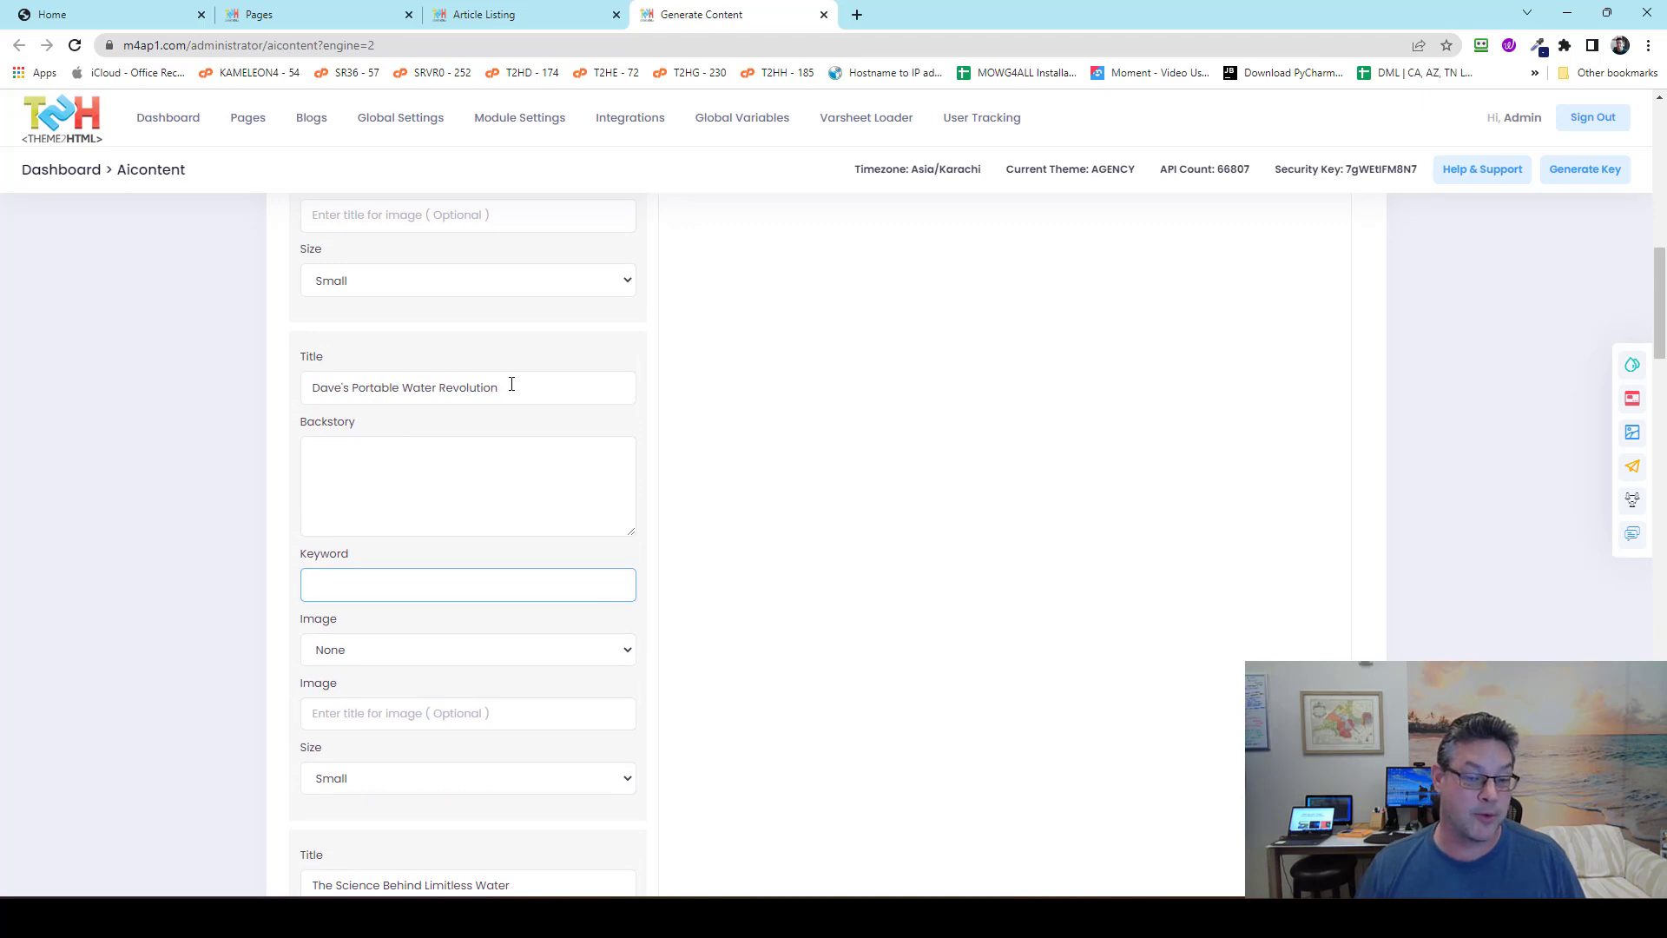
left_click_drag(511, 384, 257, 394)
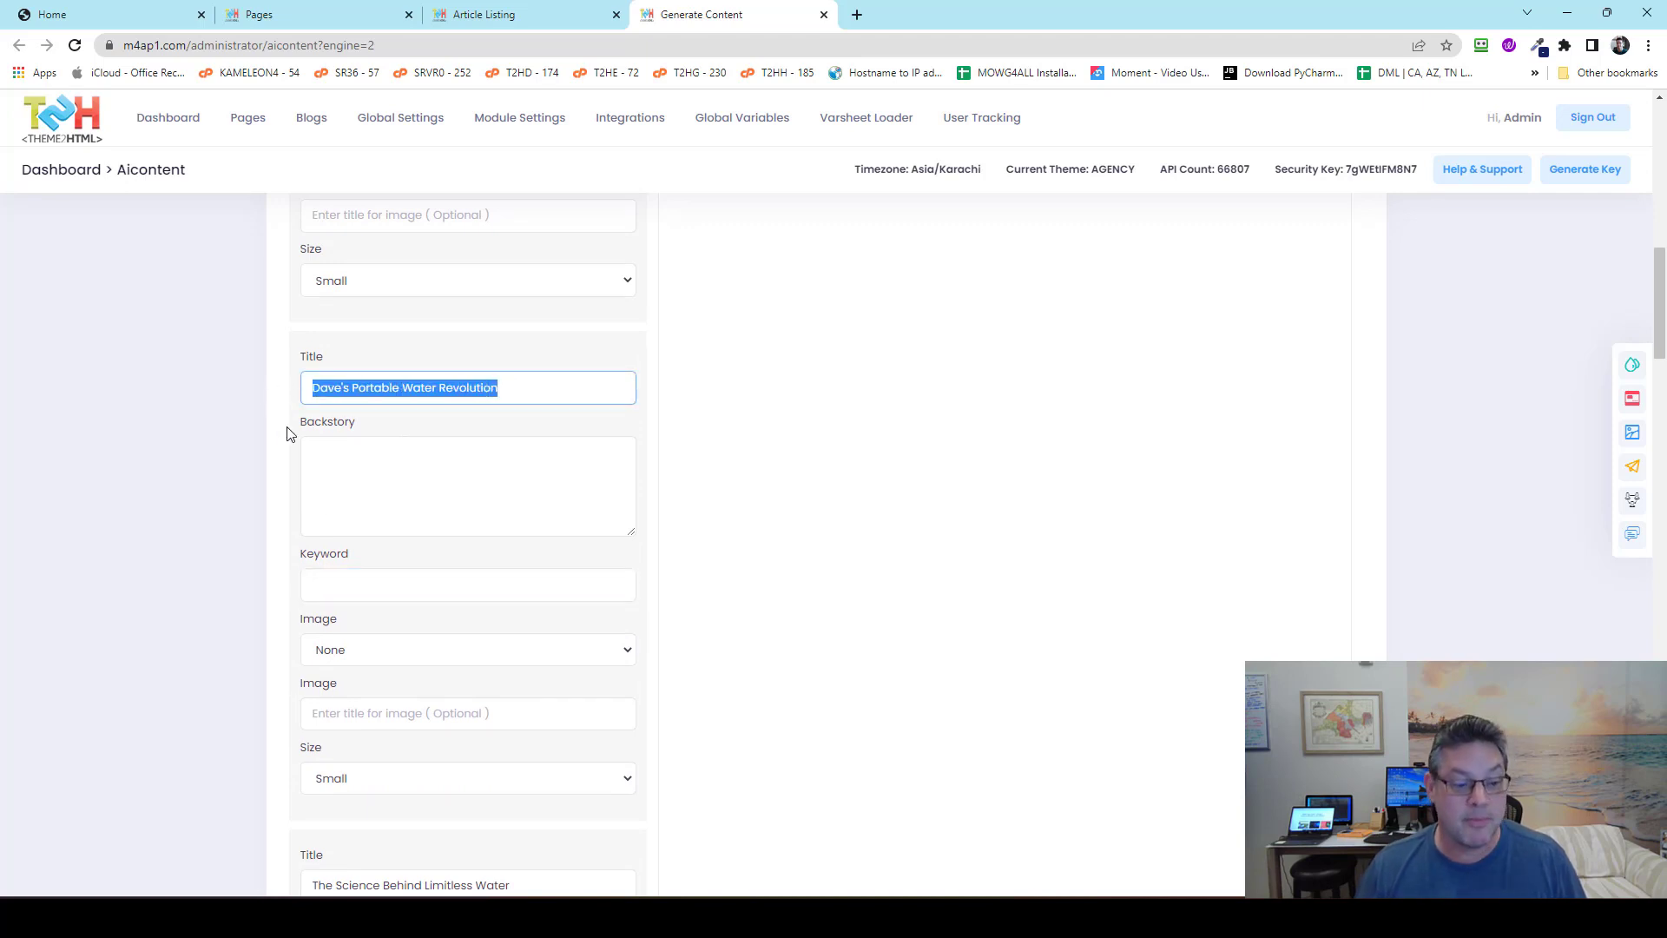
left_click(432, 584)
Step: Copy the first section's keywords to all the other subtitle sections and check them under "Dave's Portable Water Revolution"
scroll(839, 608, "up", 5)
scroll(840, 608, "up", 5)
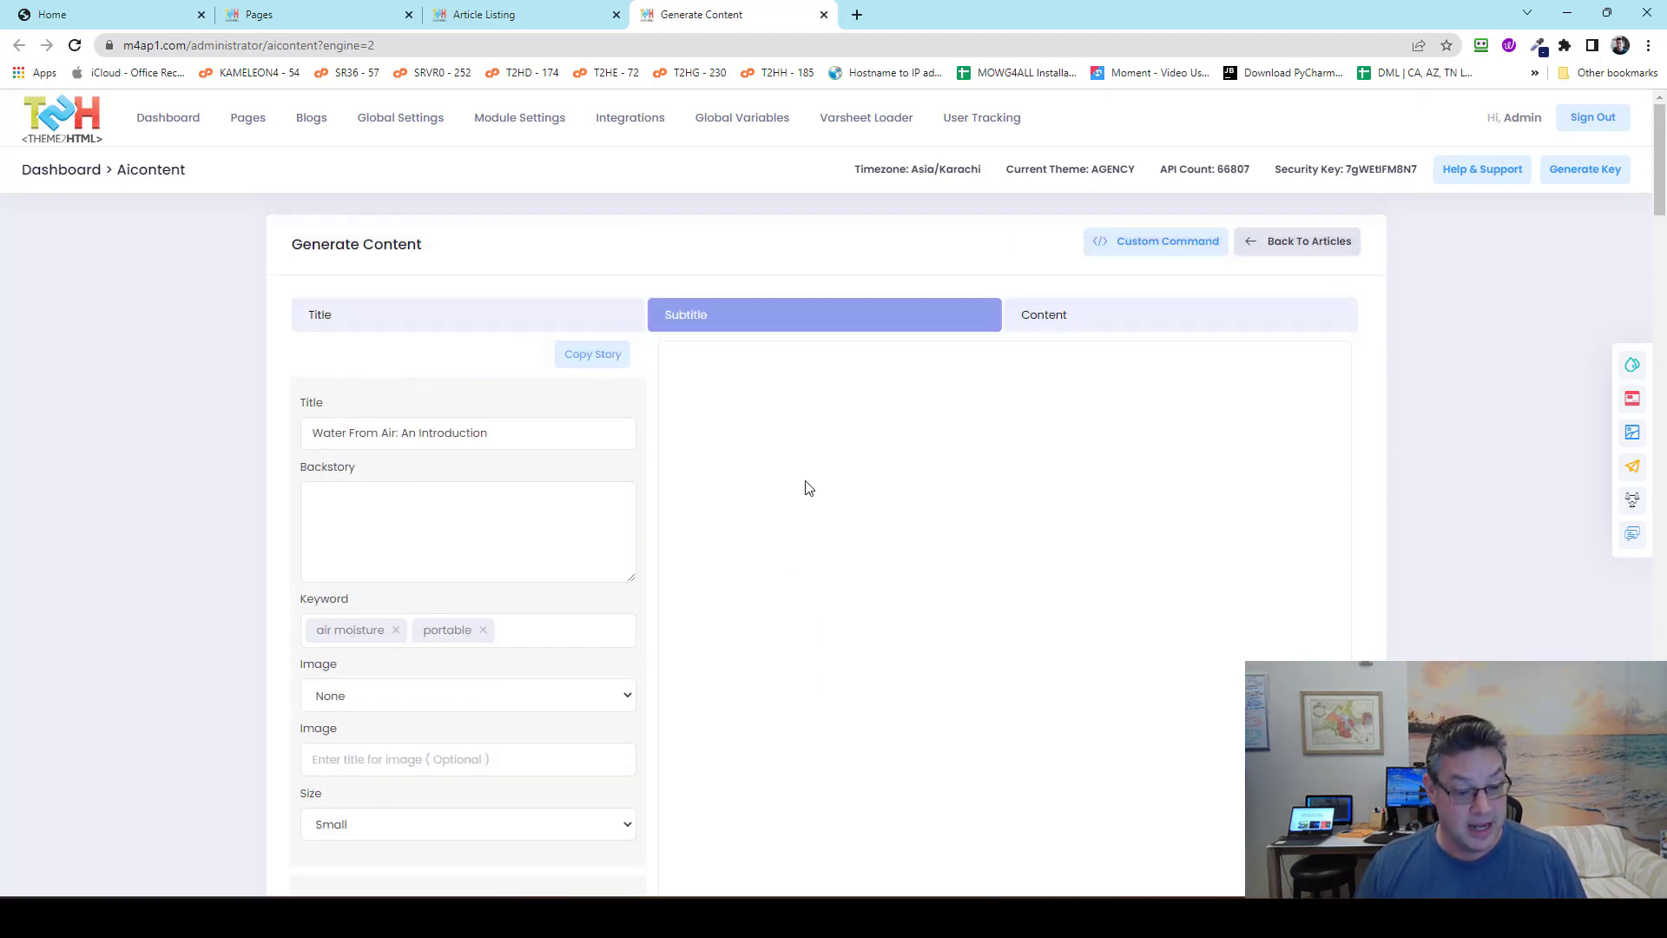
scroll(807, 491, "down", 3)
scroll(812, 511, "down", 6)
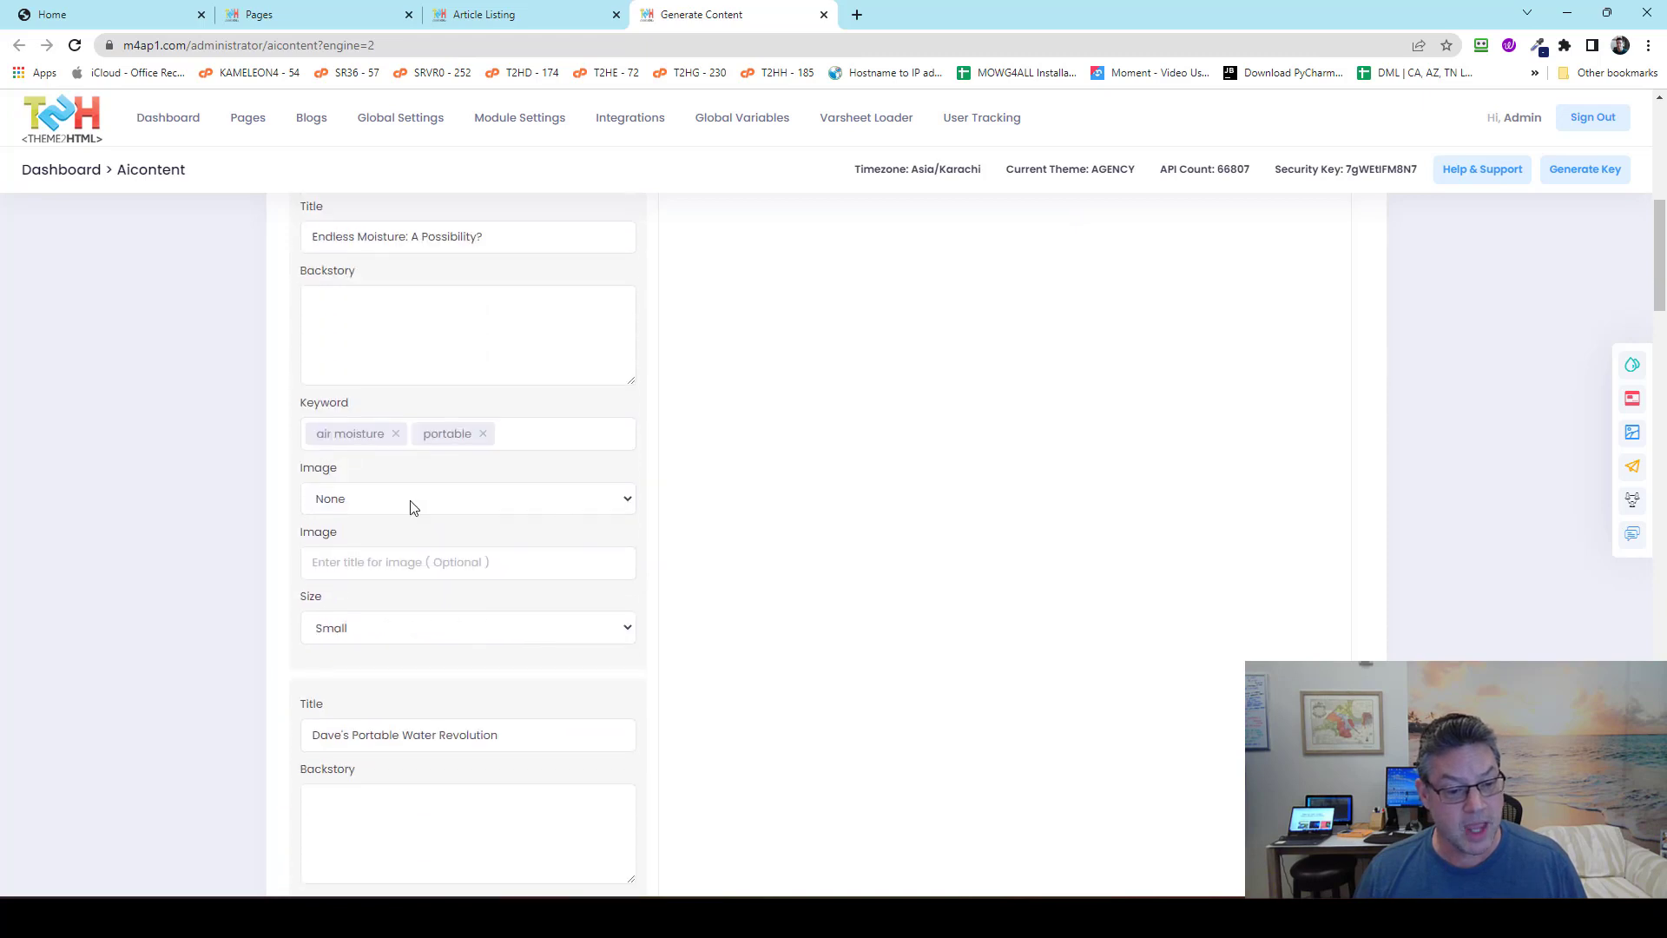
left_click(528, 434)
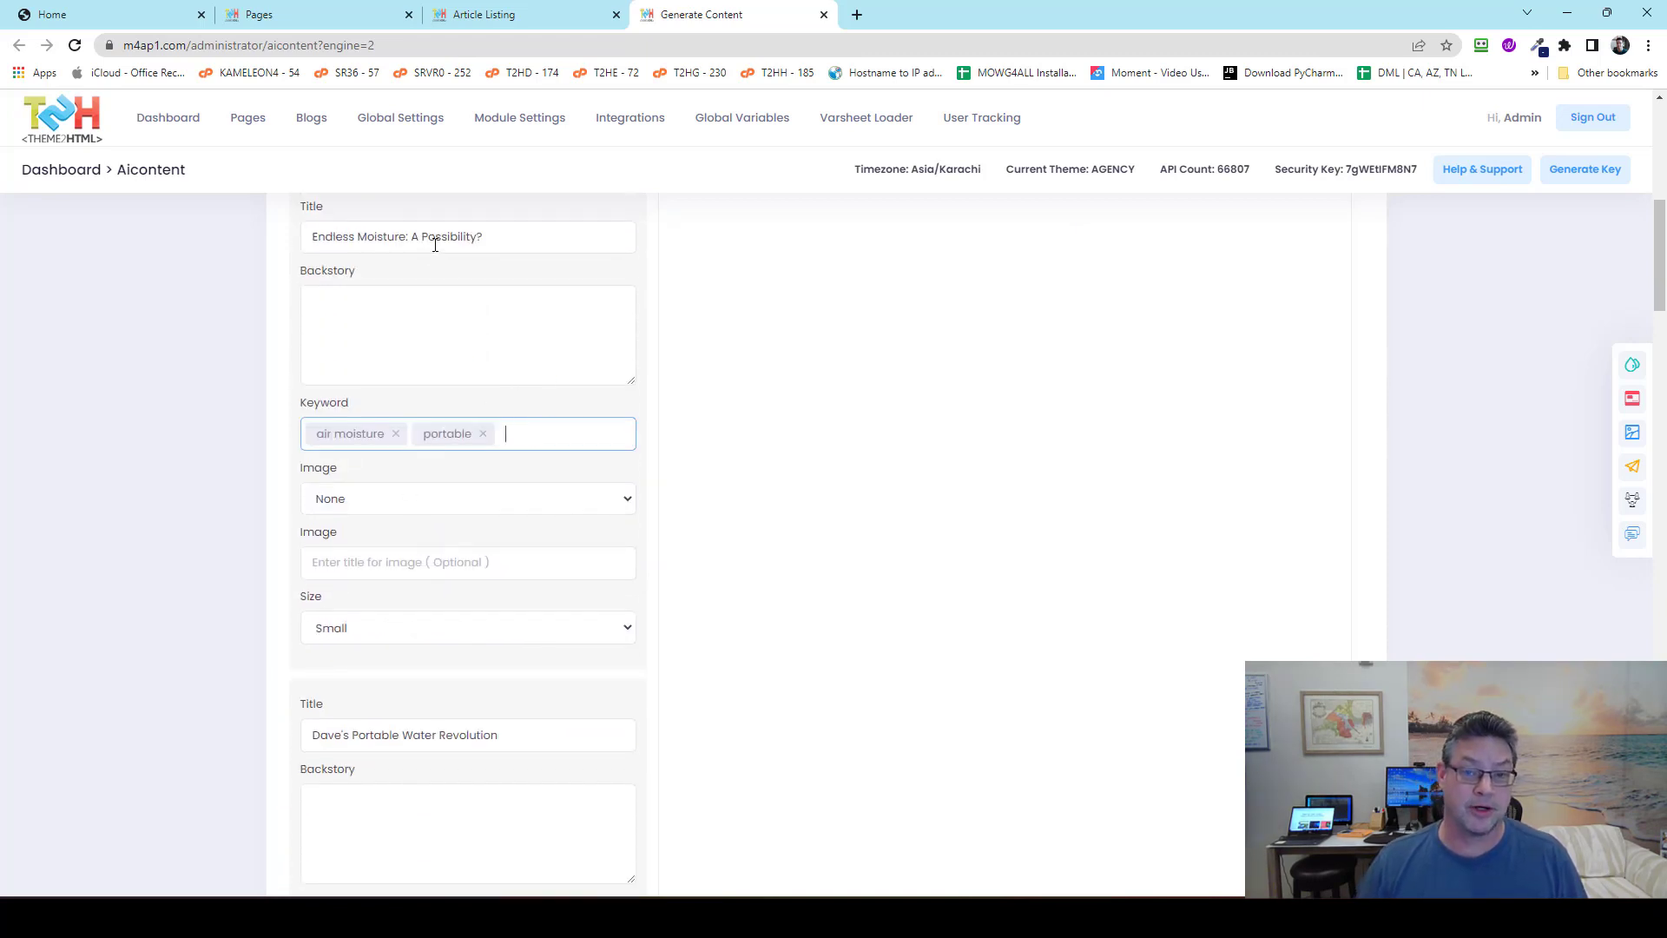
scroll(543, 504, "down", 5)
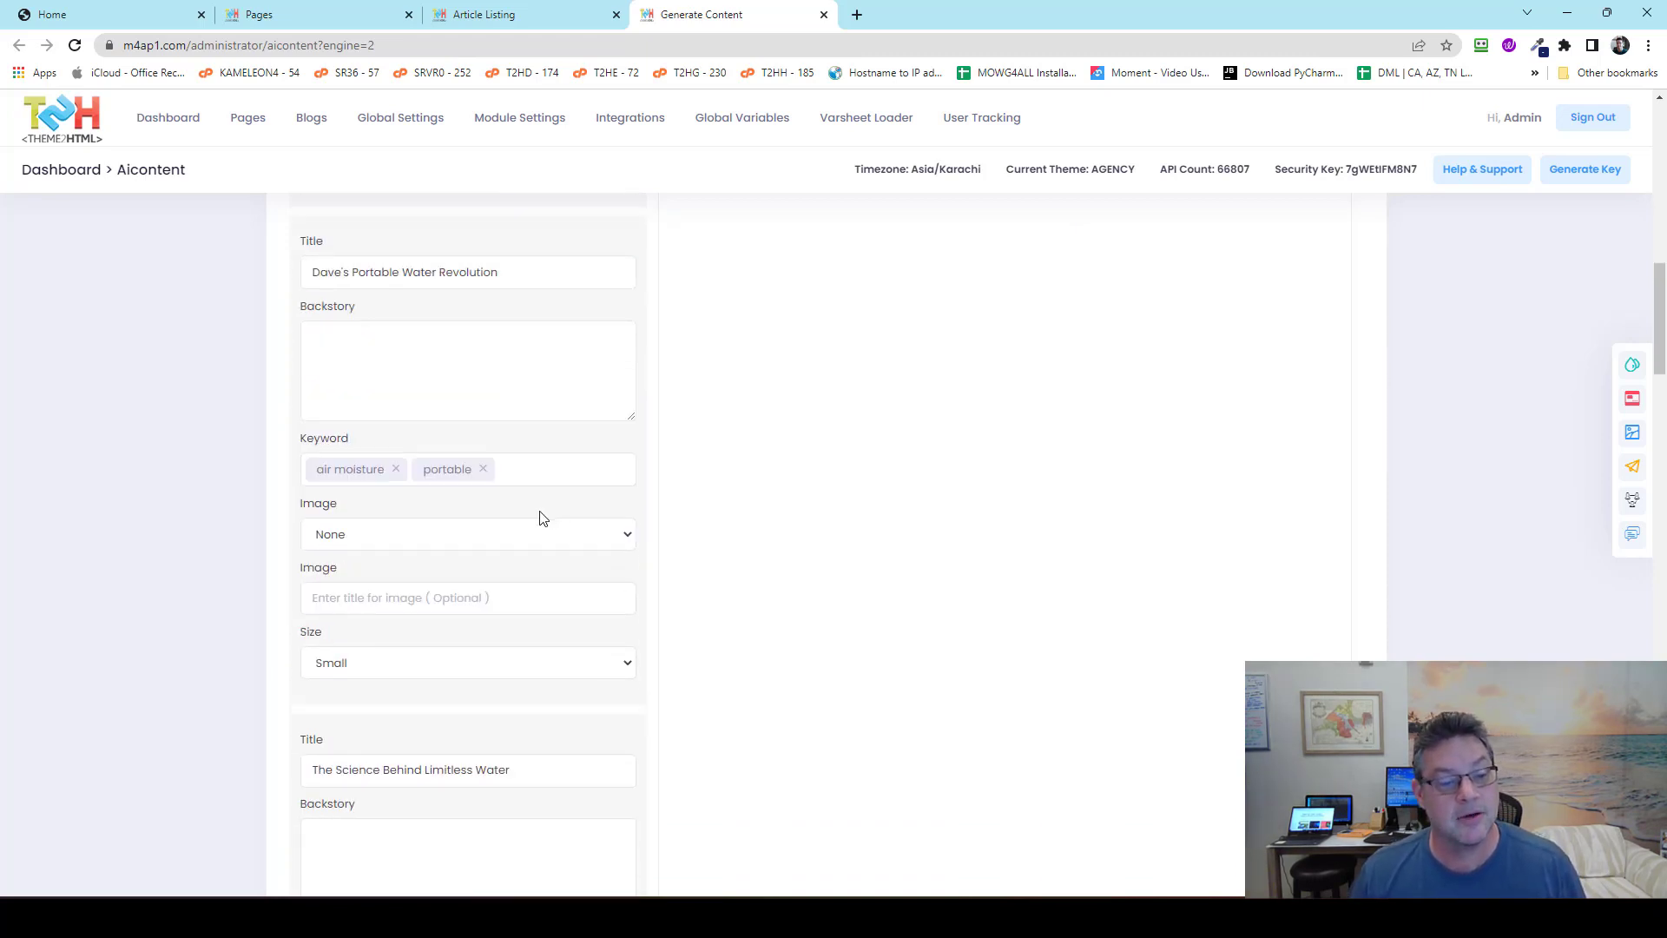
left_click(539, 457)
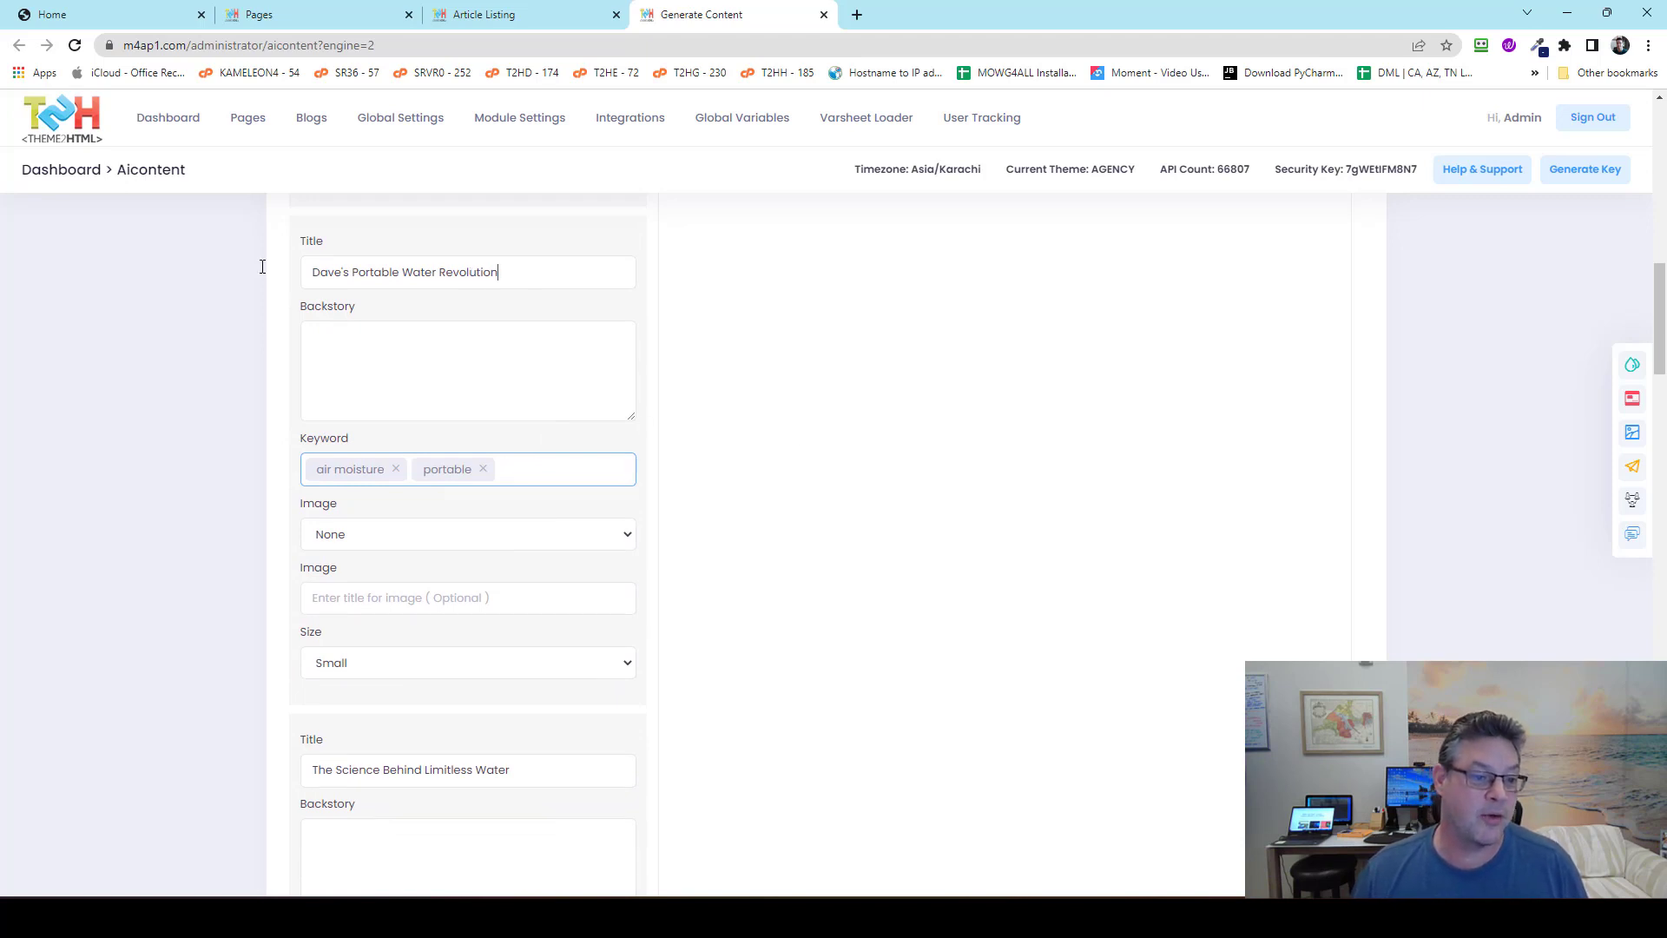
left_click_drag(501, 272, 165, 285)
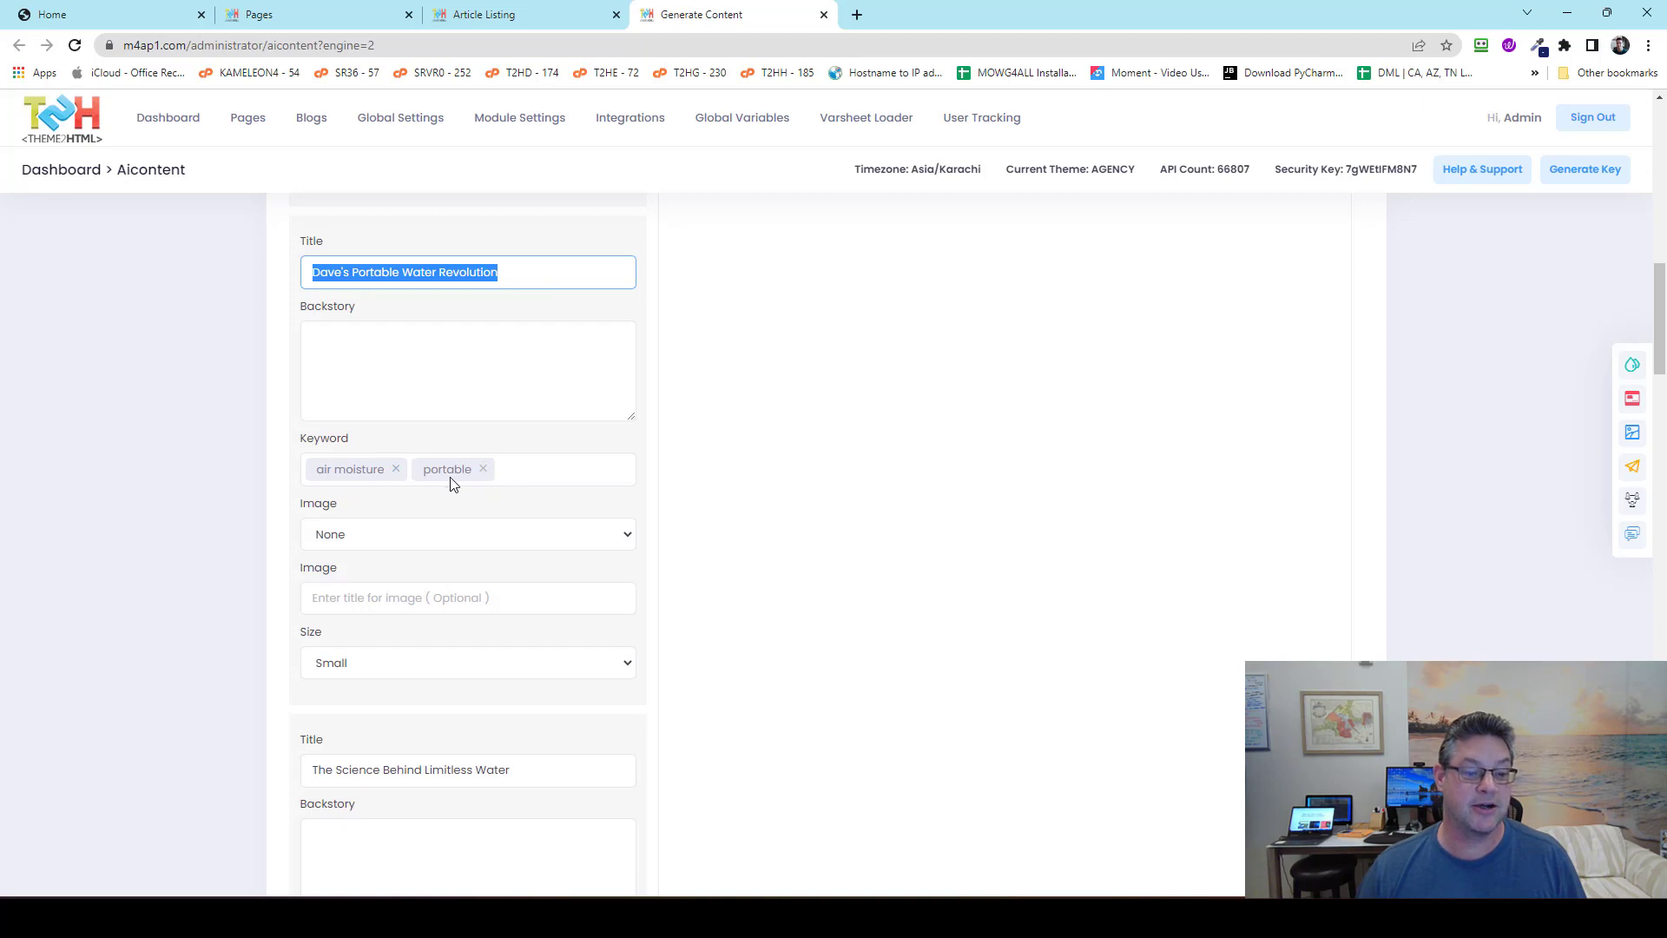
Step: Paste the Air Fountain product description as the backstory of "Water From Air: An Introduction" and enlarge the field to read it
scroll(752, 455, "up", 2)
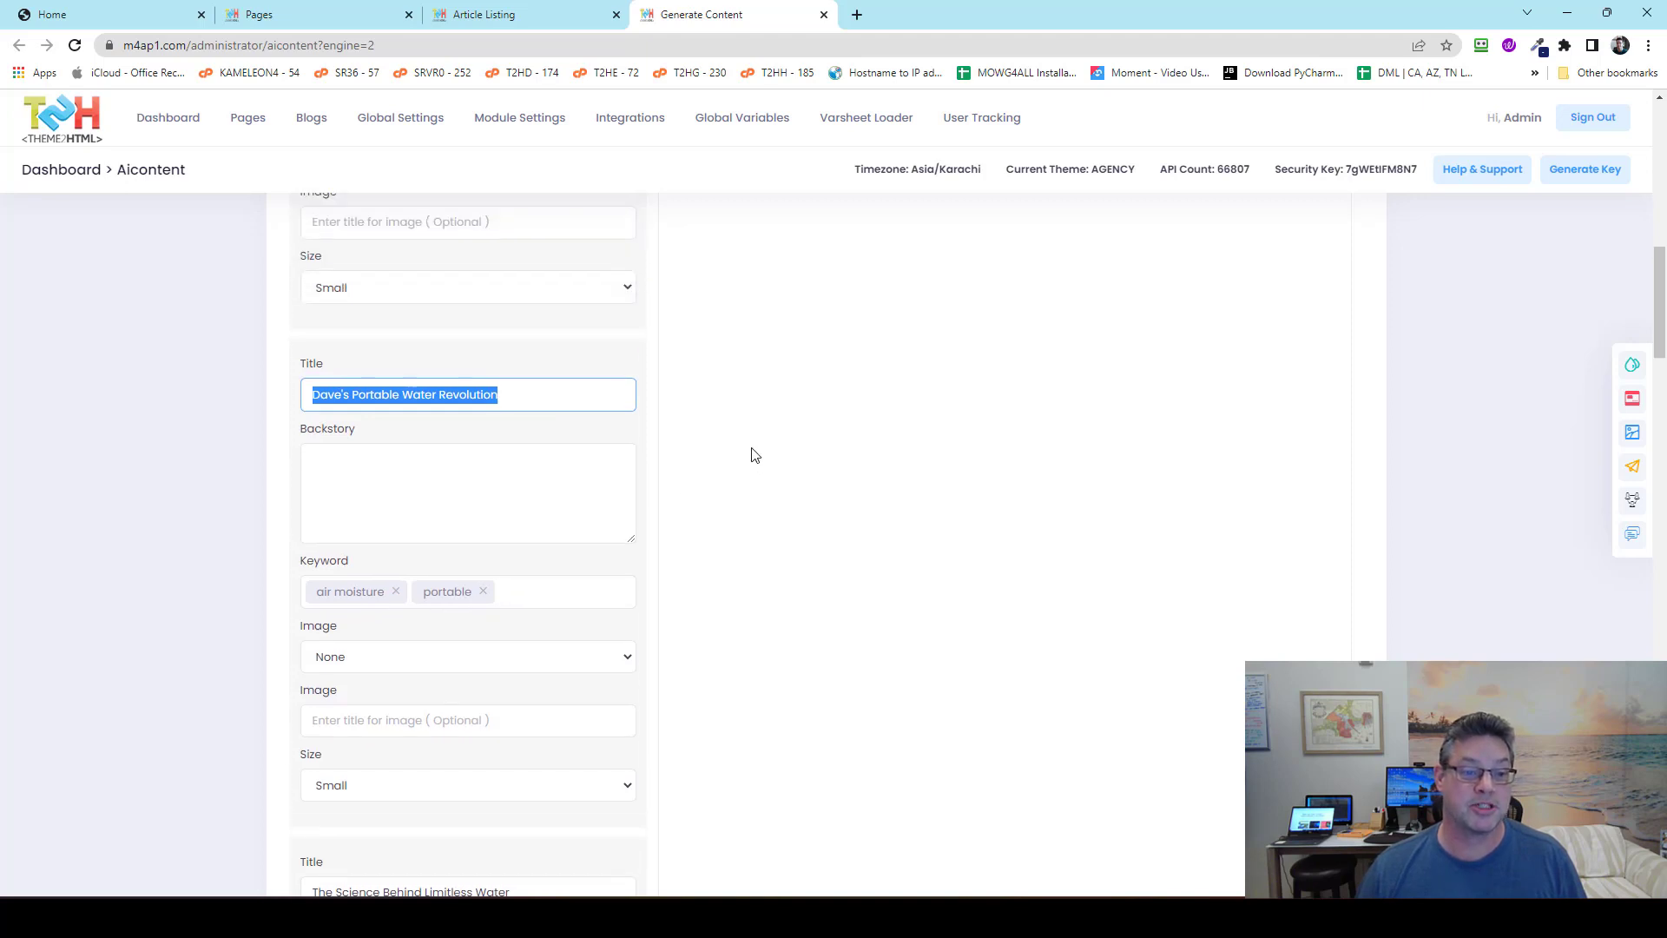
scroll(469, 317, "up", 4)
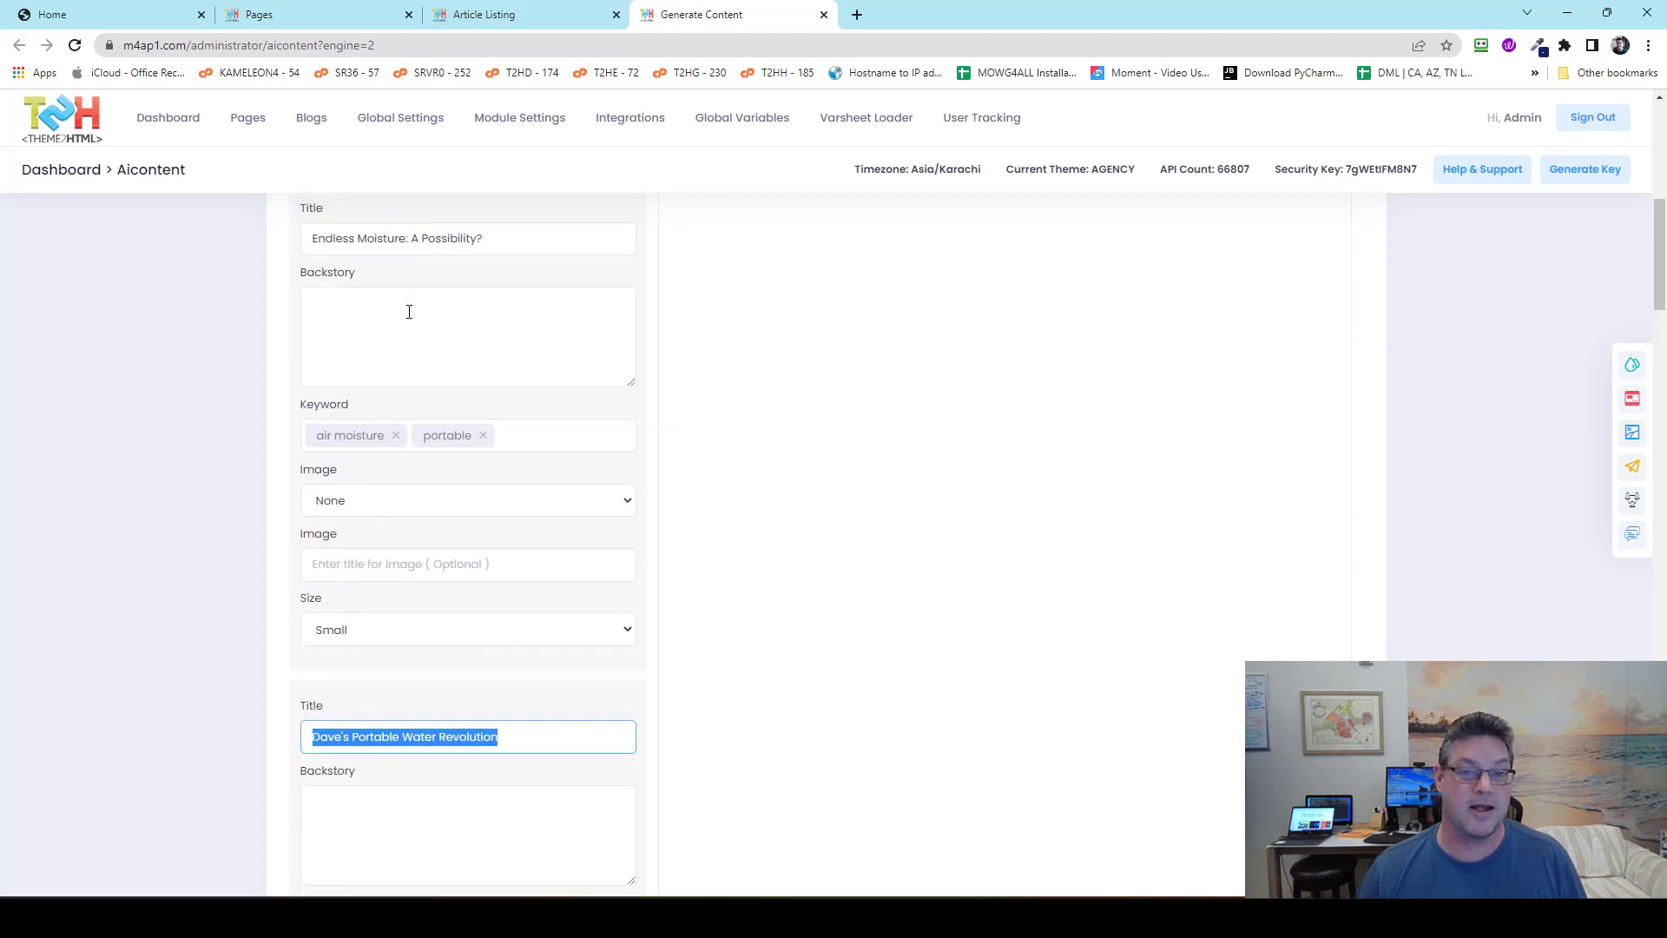
scroll(417, 308, "up", 4)
scroll(434, 301, "up", 3)
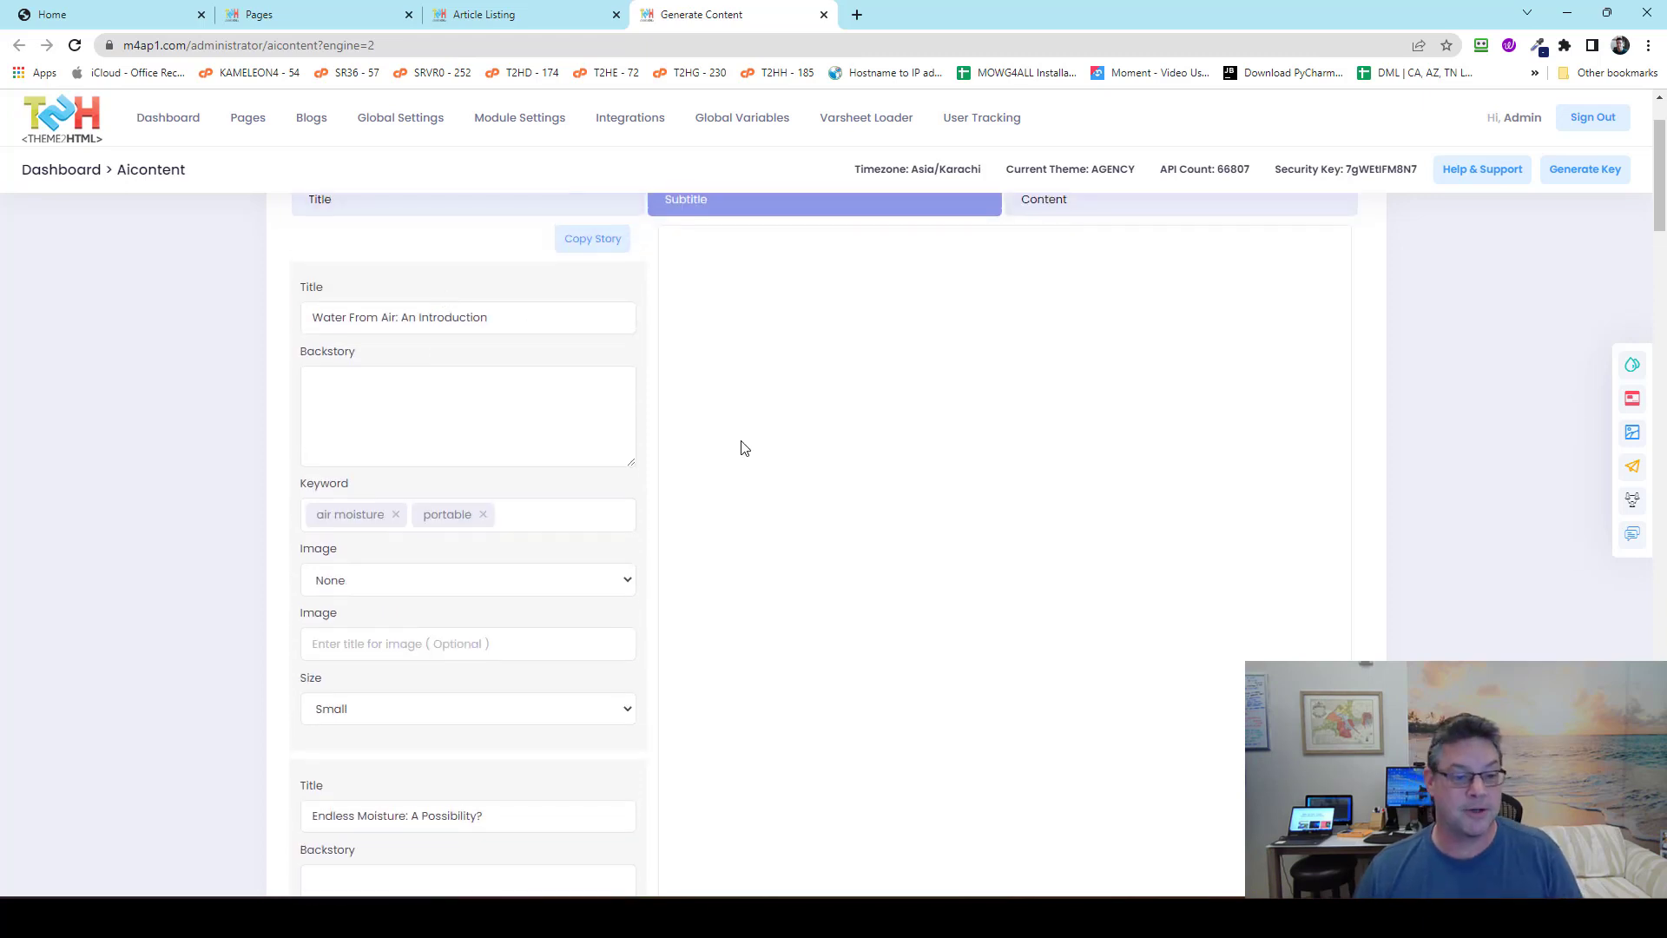
scroll(743, 447, "up", 2)
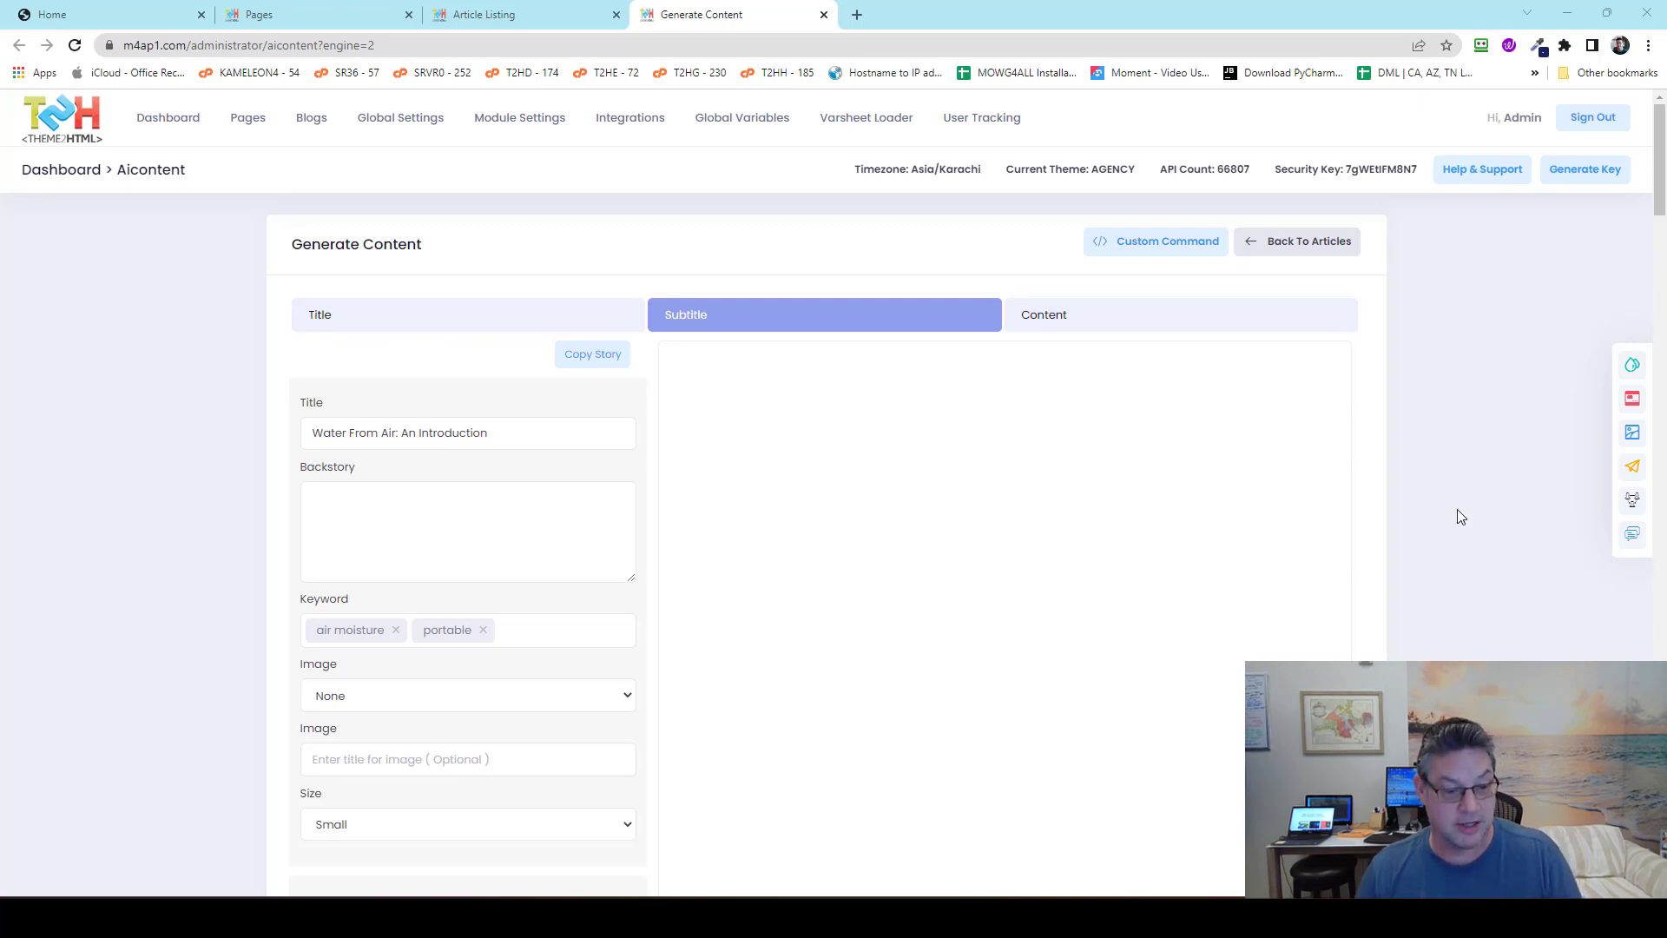
left_click(540, 525)
key("ctrl+v")
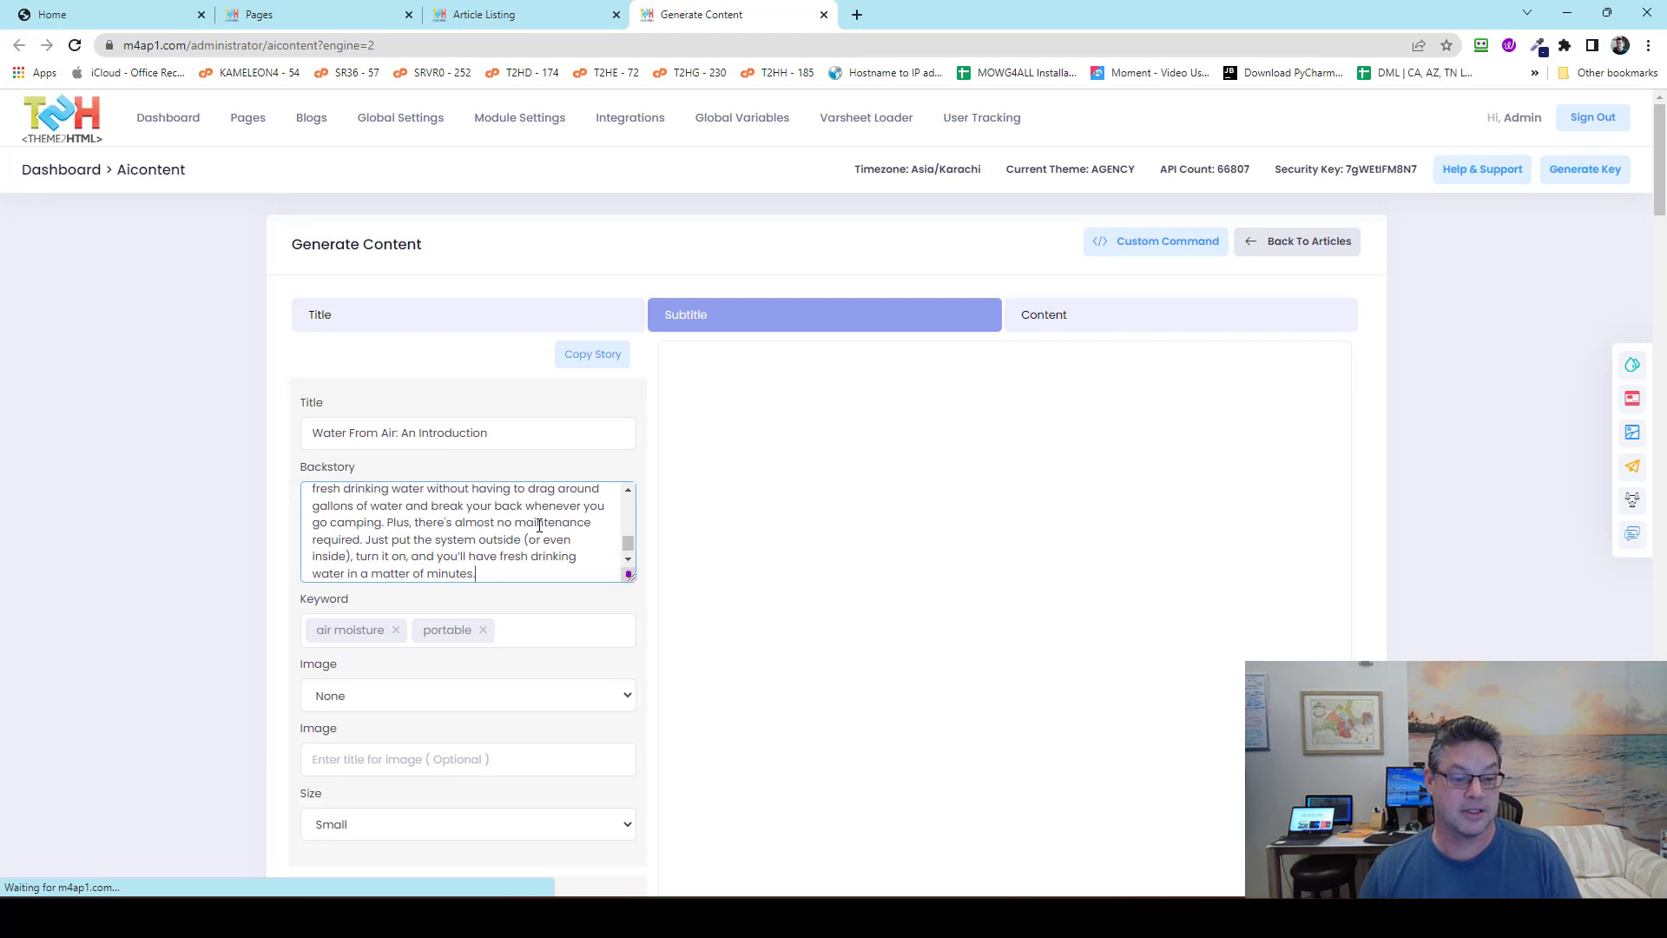
scroll(539, 526, "up", 6)
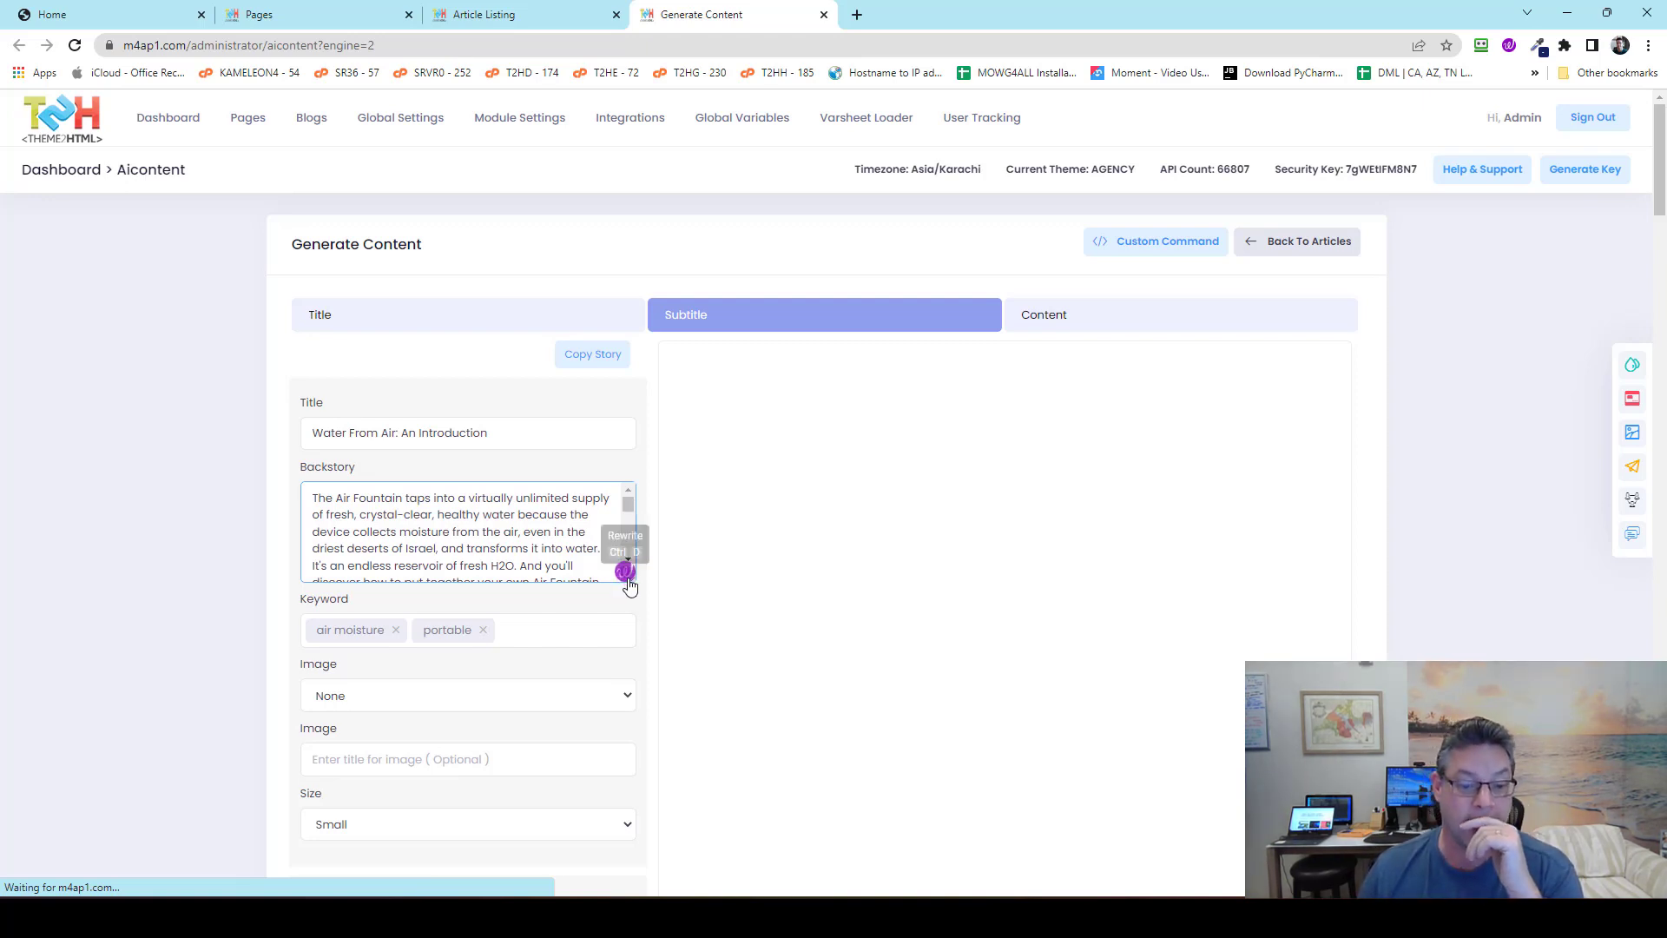
left_click_drag(633, 580, 641, 835)
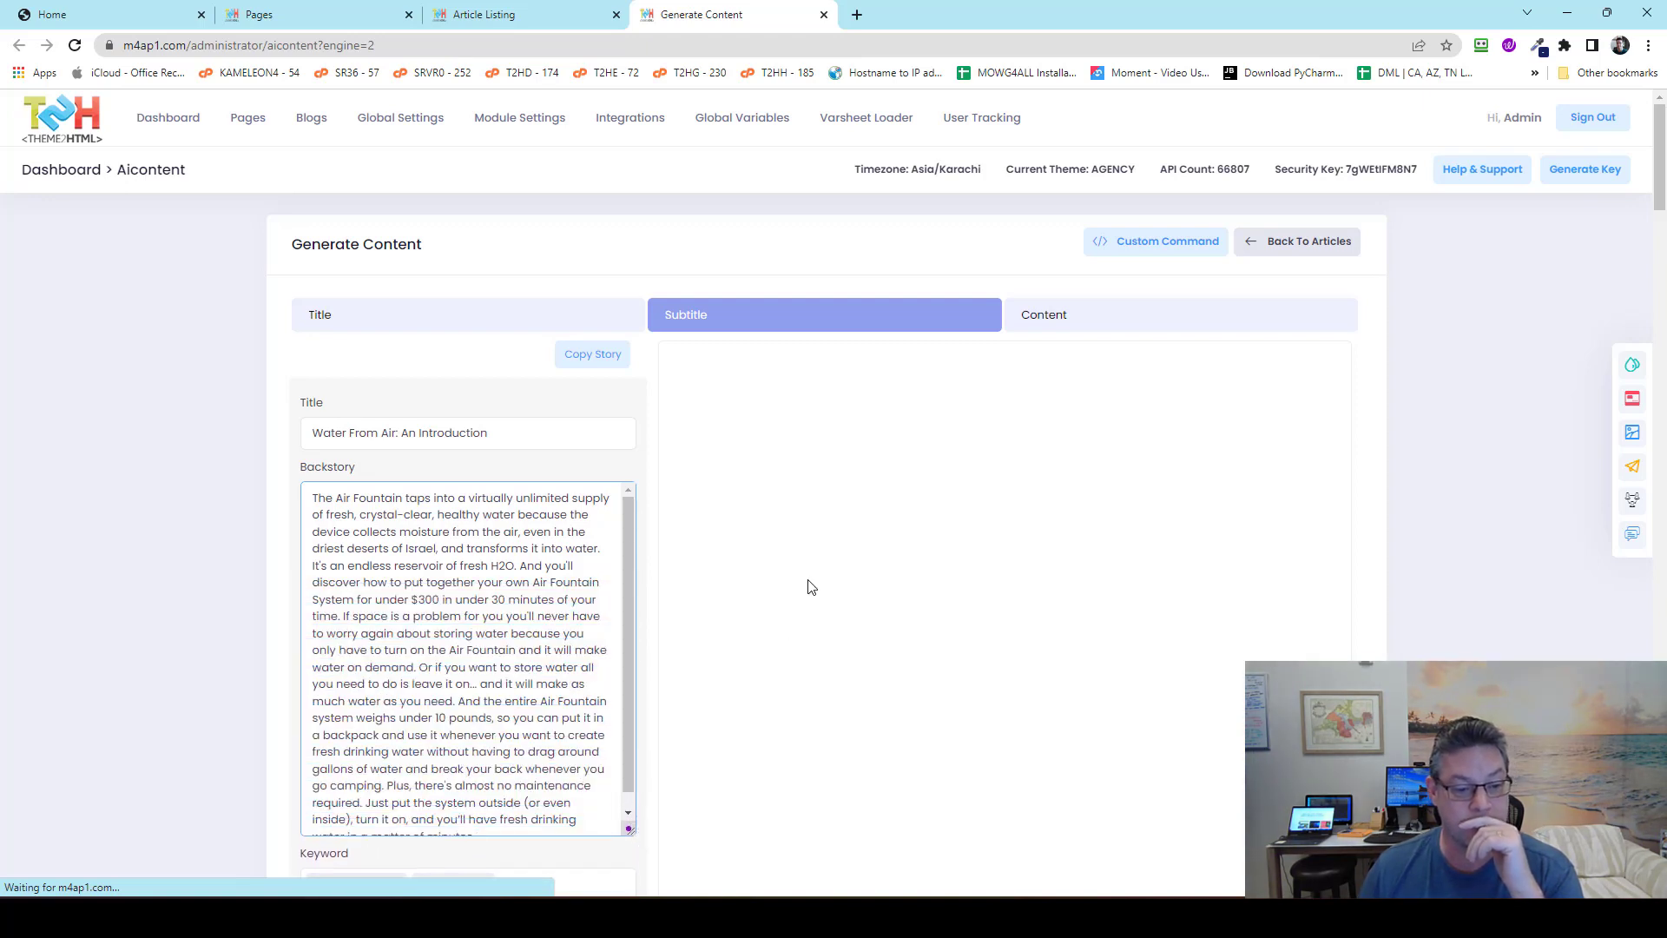
Step: Read through the pasted Air Fountain backstory and compare it with the first section's title and keywords
scroll(810, 587, "down", 2)
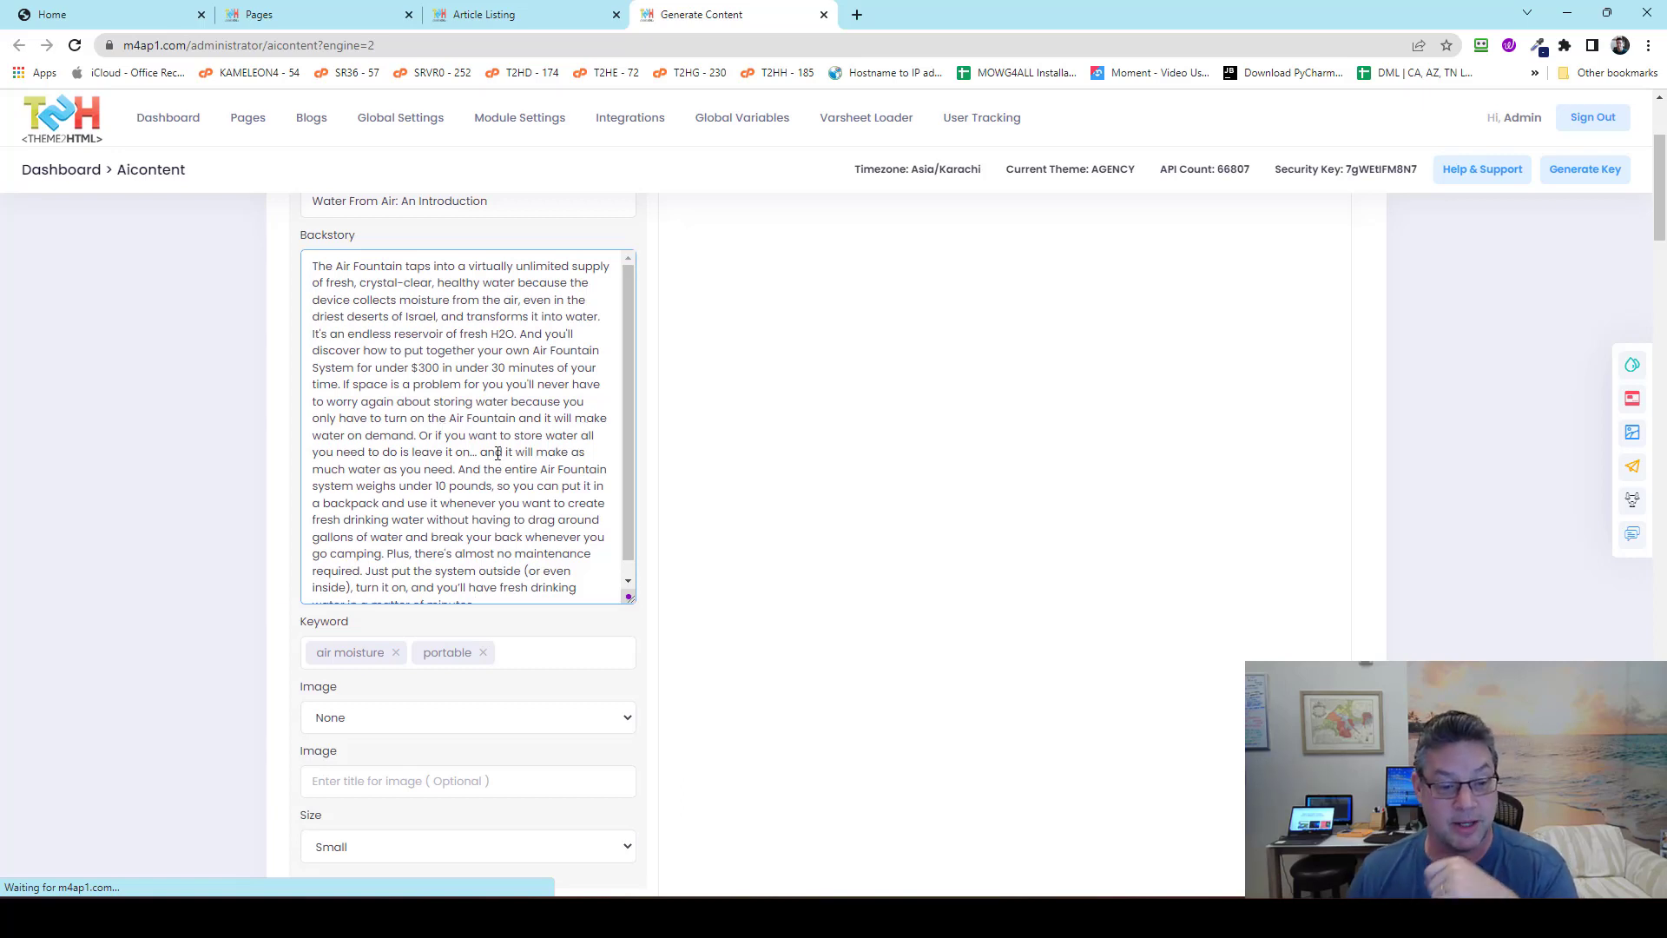
scroll(497, 453, "down", 1)
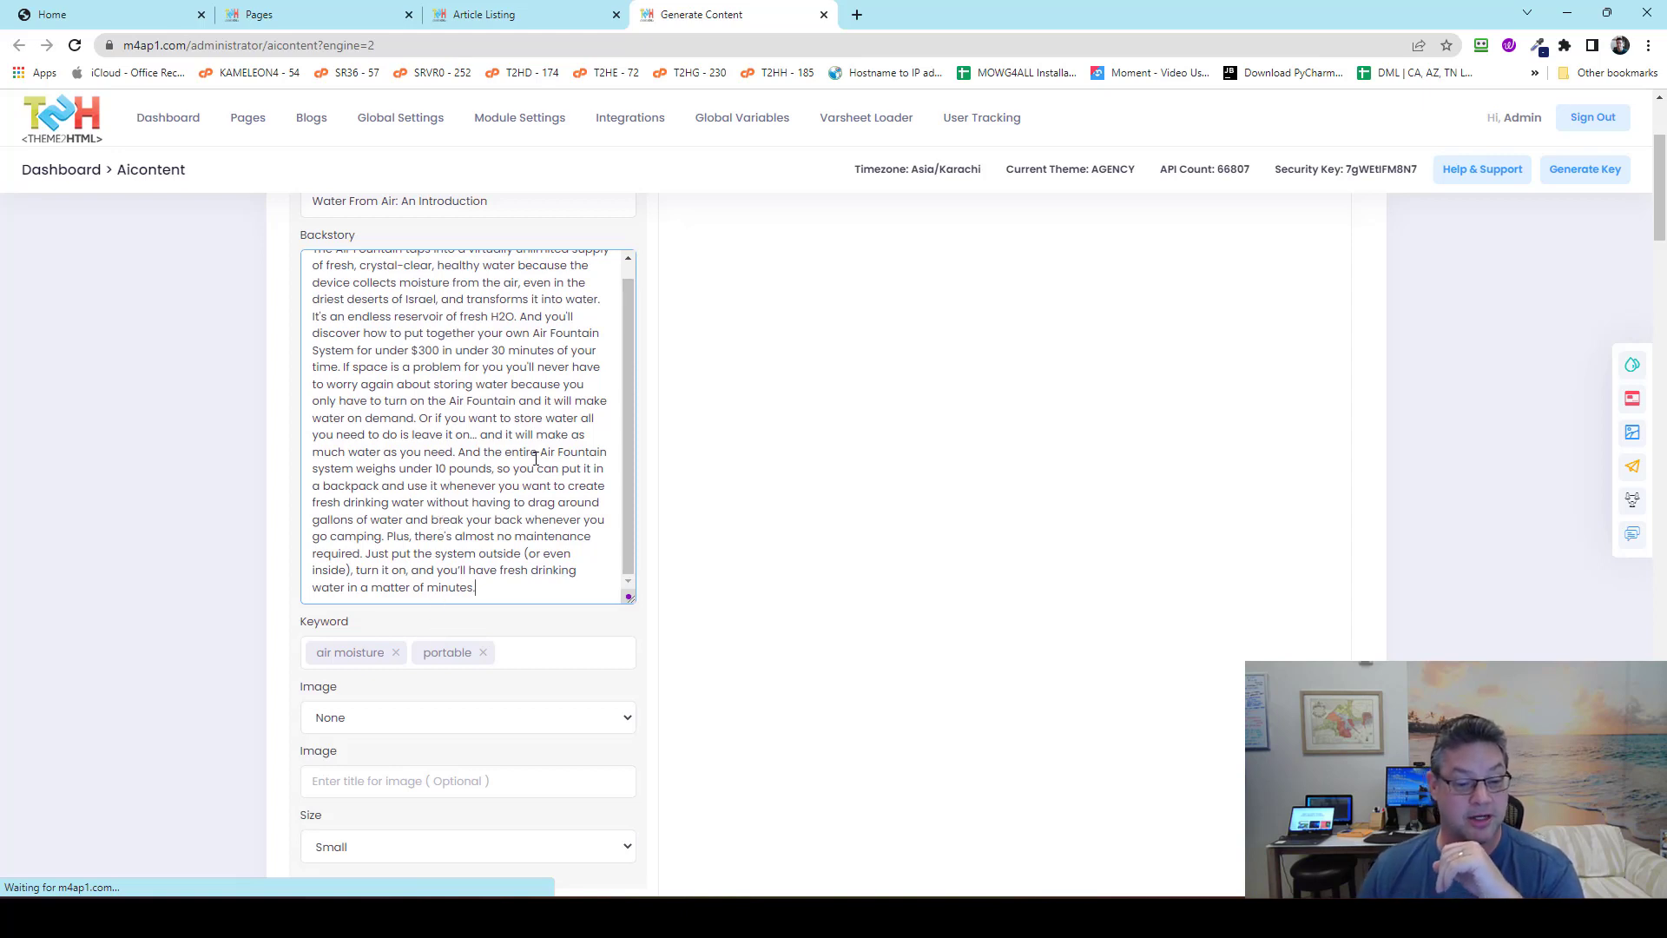
scroll(180, 377, "up", 3)
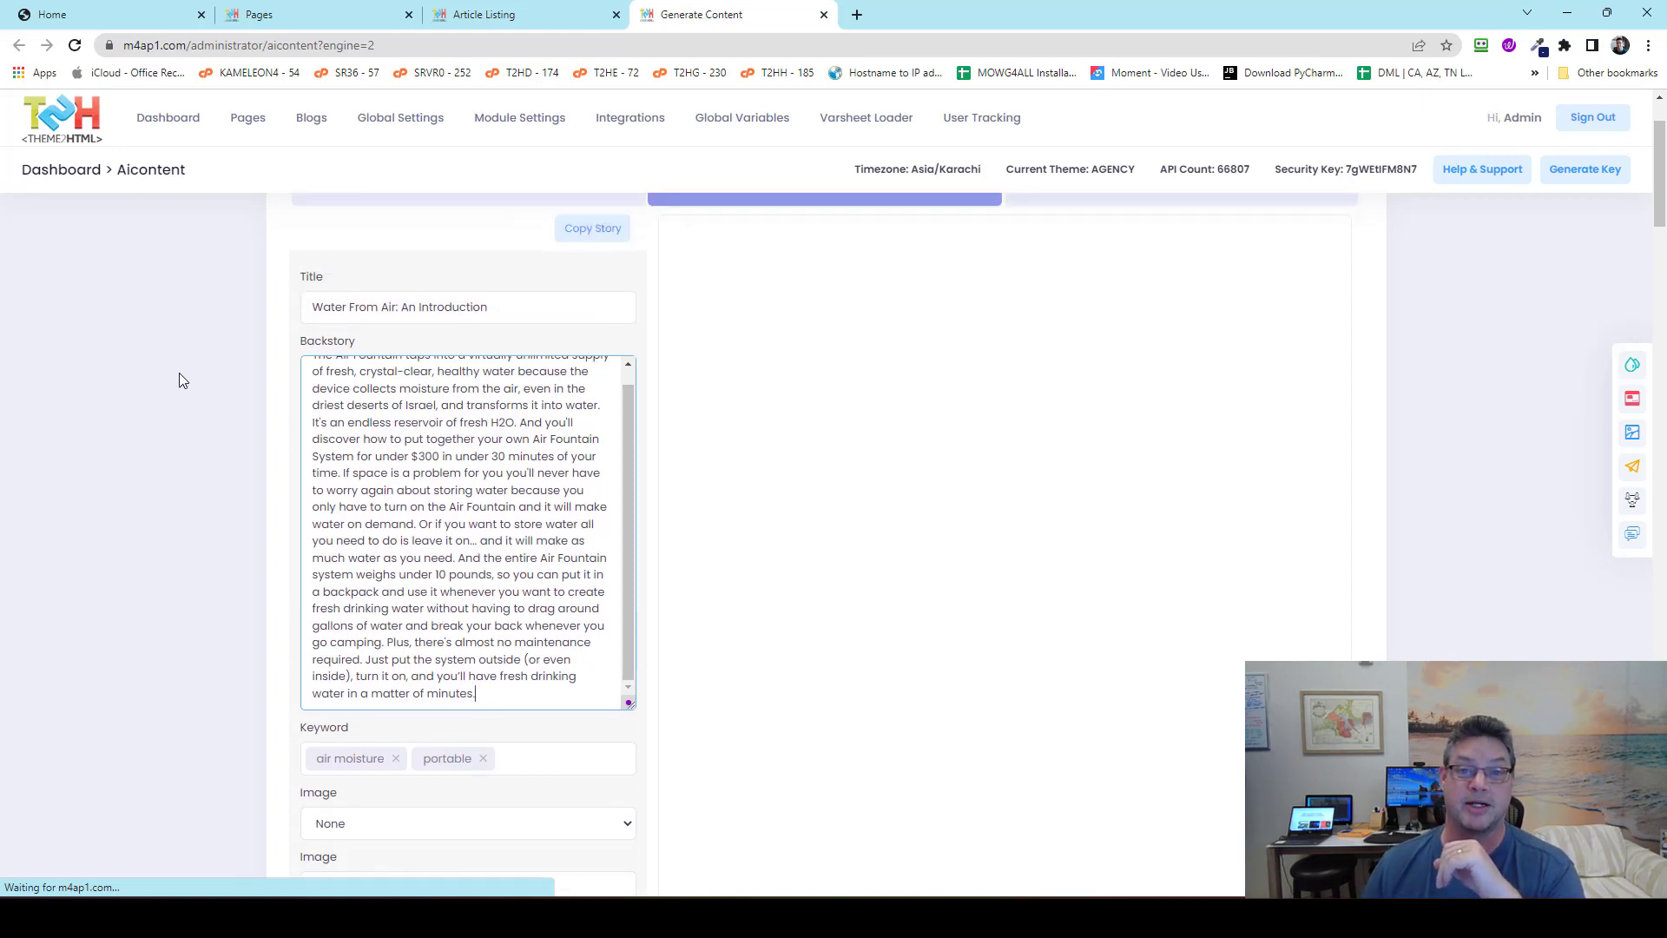
scroll(534, 583, "up", 1)
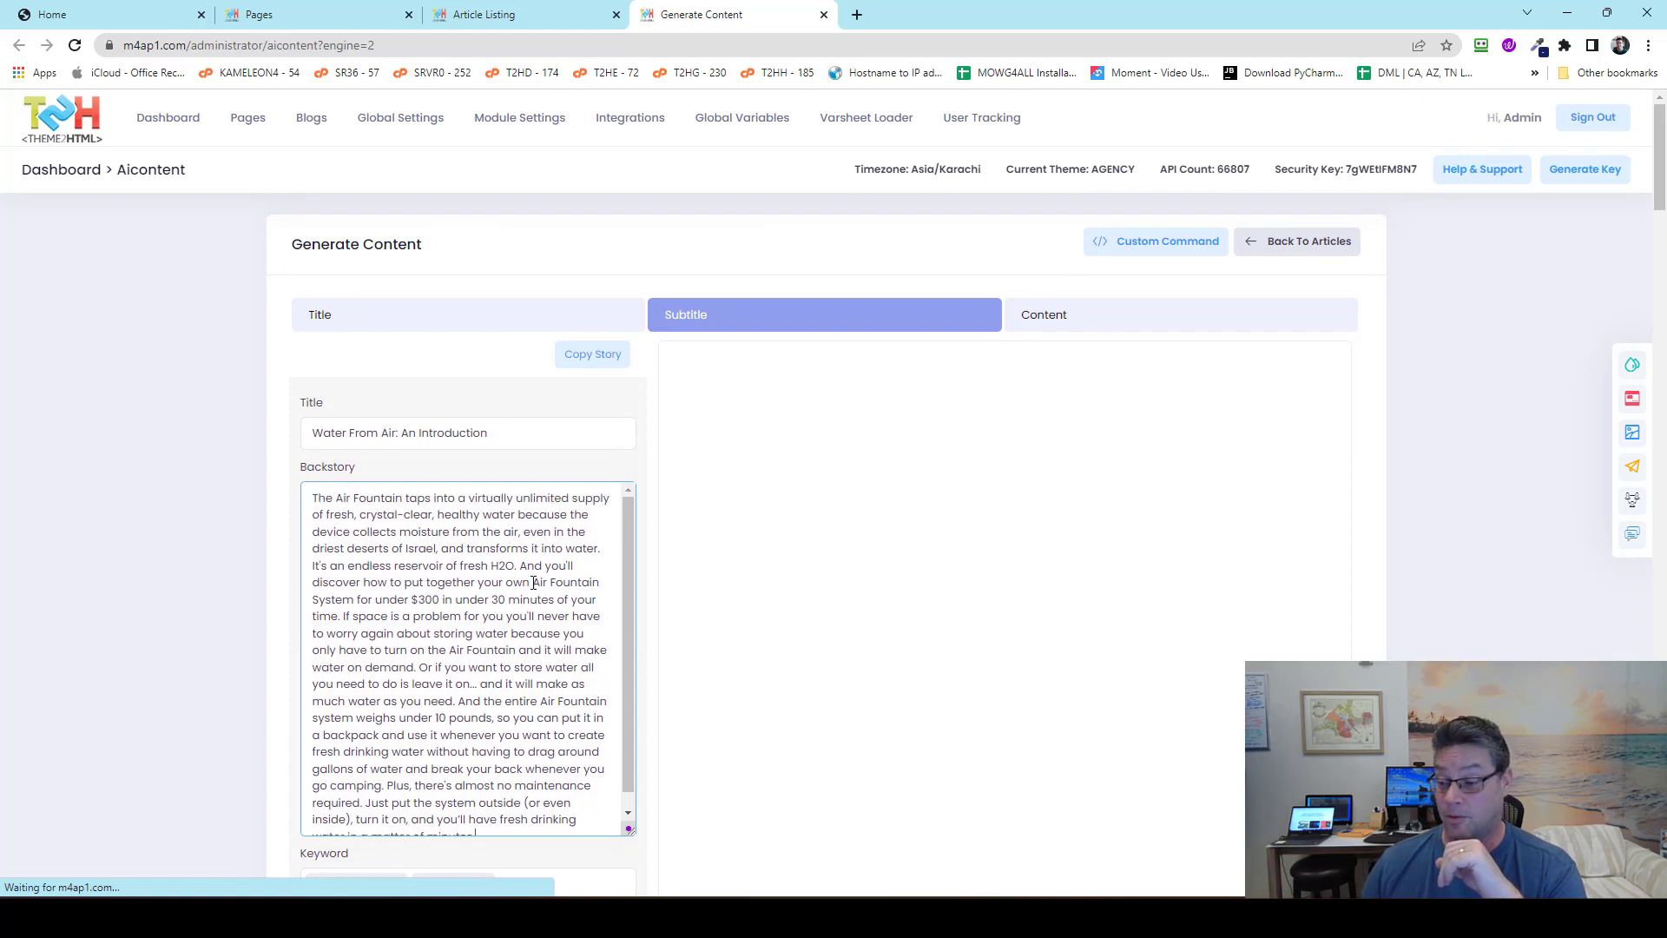
scroll(193, 485, "down", 1)
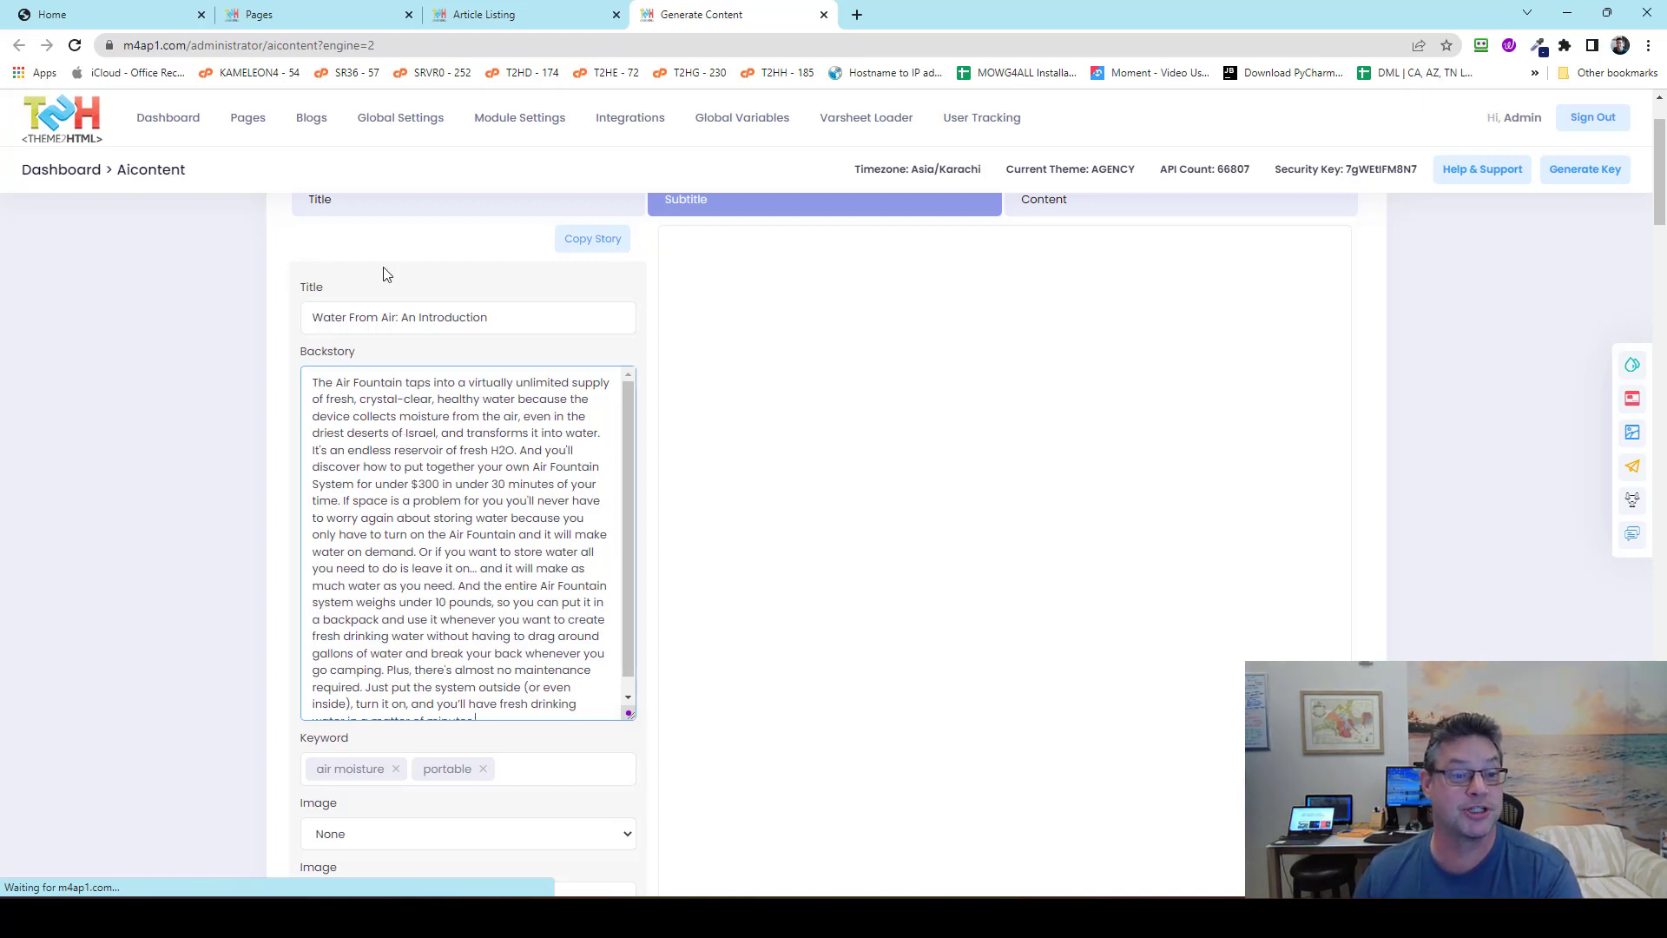
left_click_drag(503, 319, 458, 319)
key("ctrl+a")
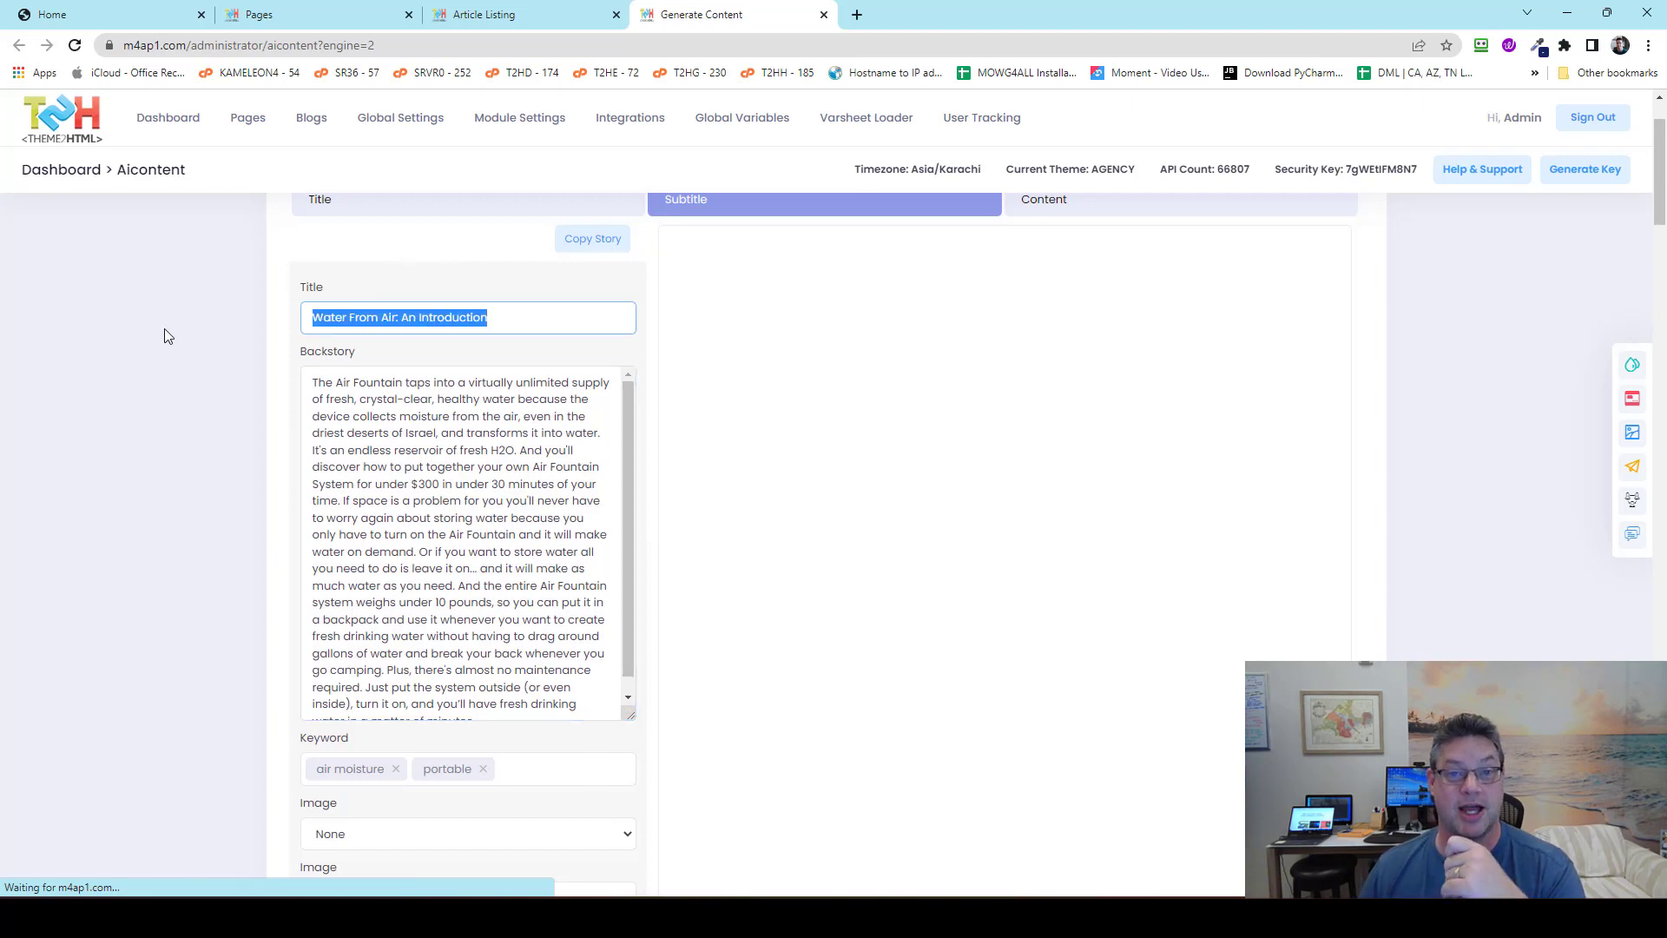
scroll(163, 338, "down", 2)
scroll(168, 347, "down", 1)
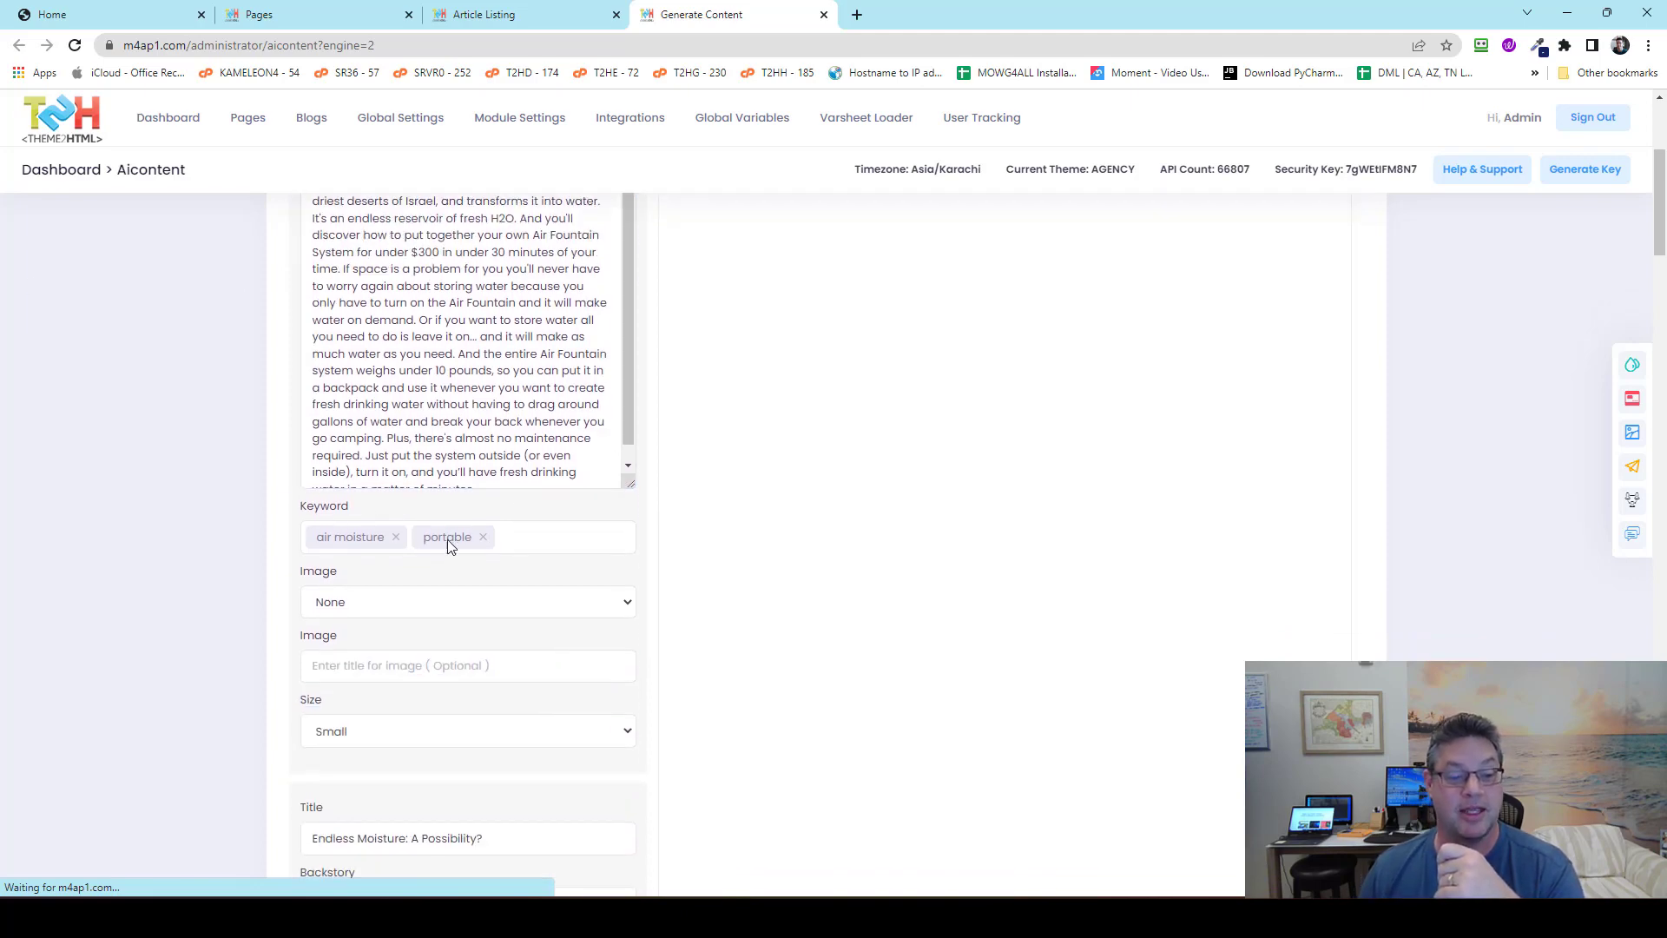
scroll(130, 465, "down", 1)
scroll(111, 448, "up", 3)
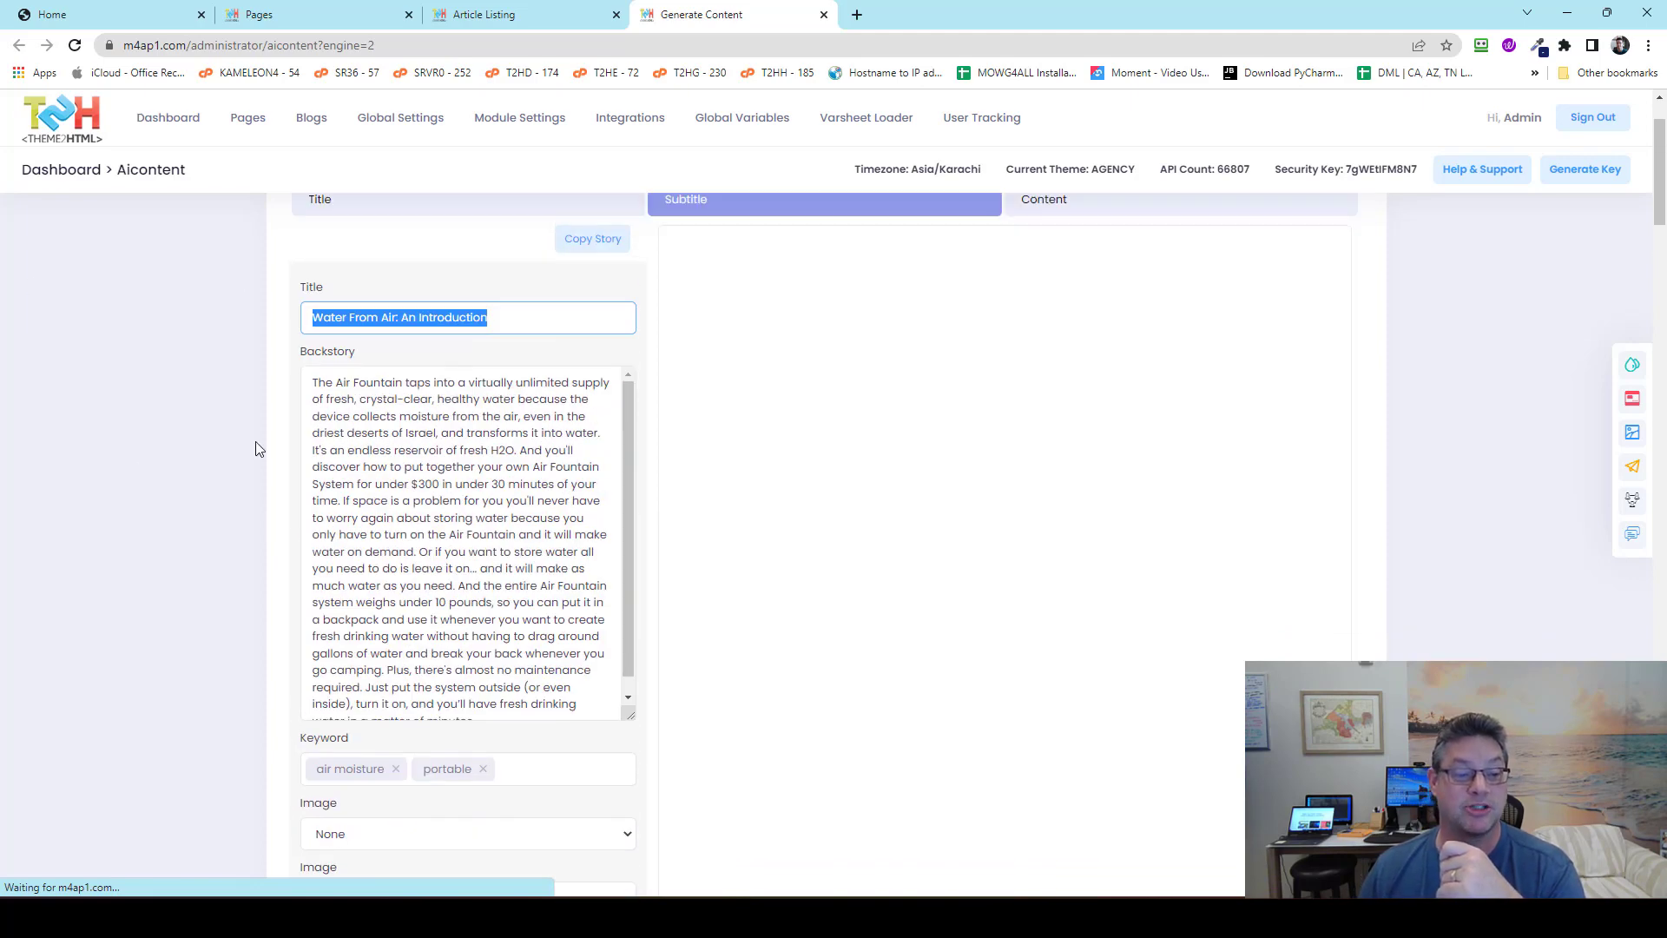
left_click_drag(497, 552, 358, 416)
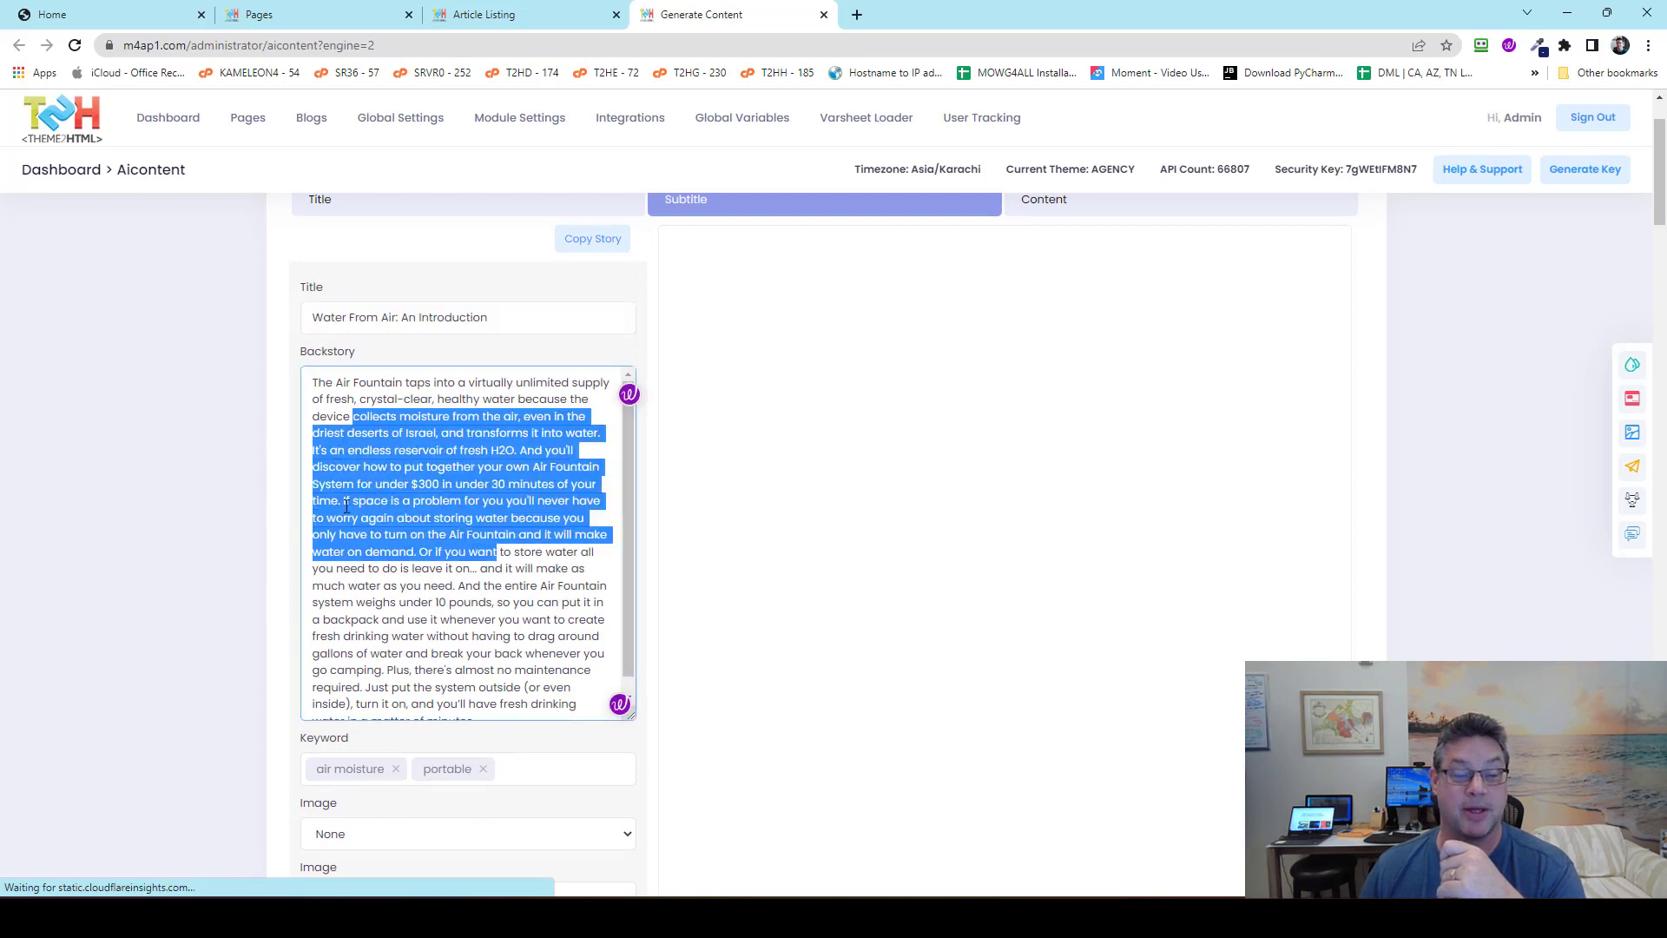
left_click(104, 465)
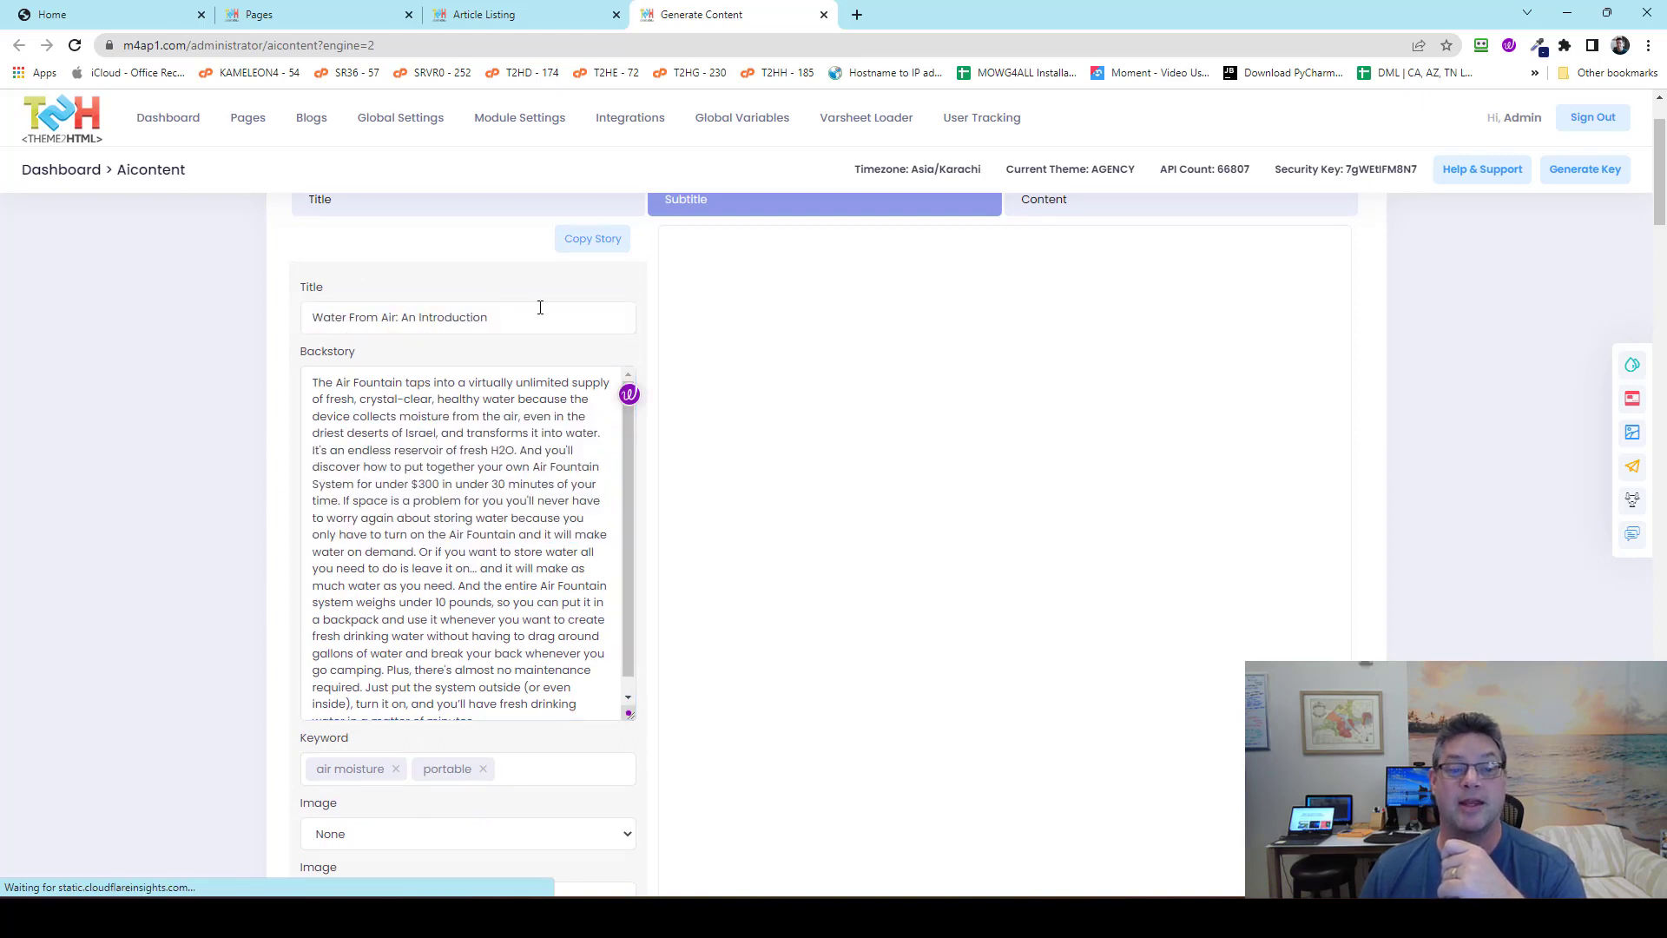
left_click_drag(539, 311, 73, 310)
scroll(79, 390, "down", 3)
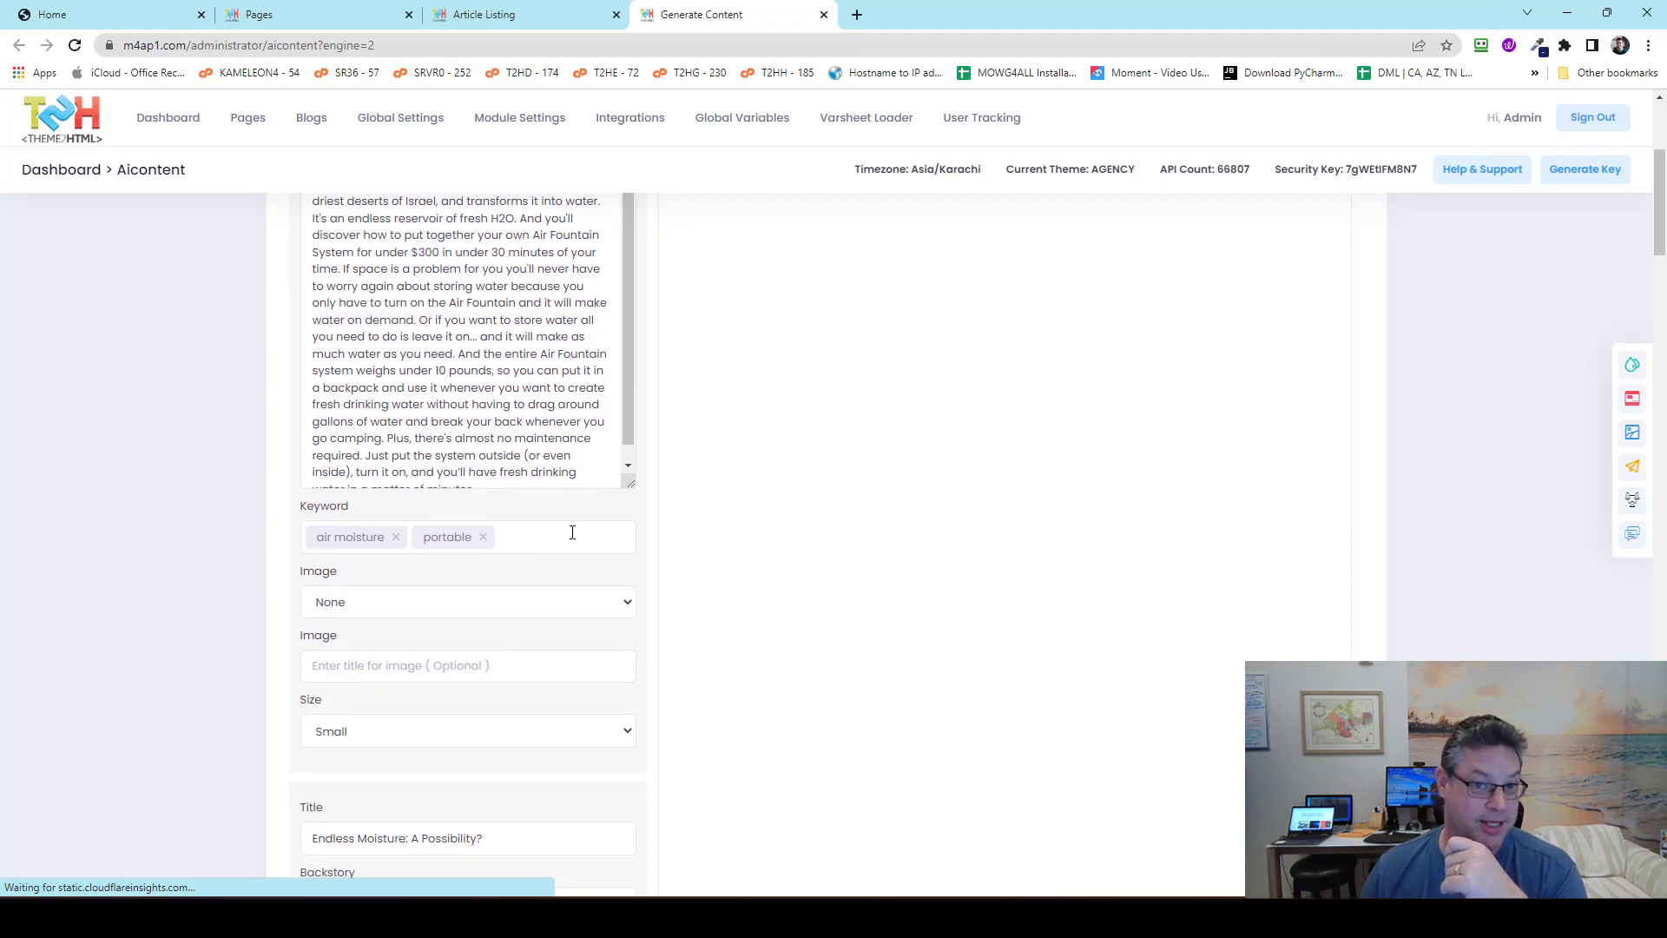
scroll(823, 547, "up", 5)
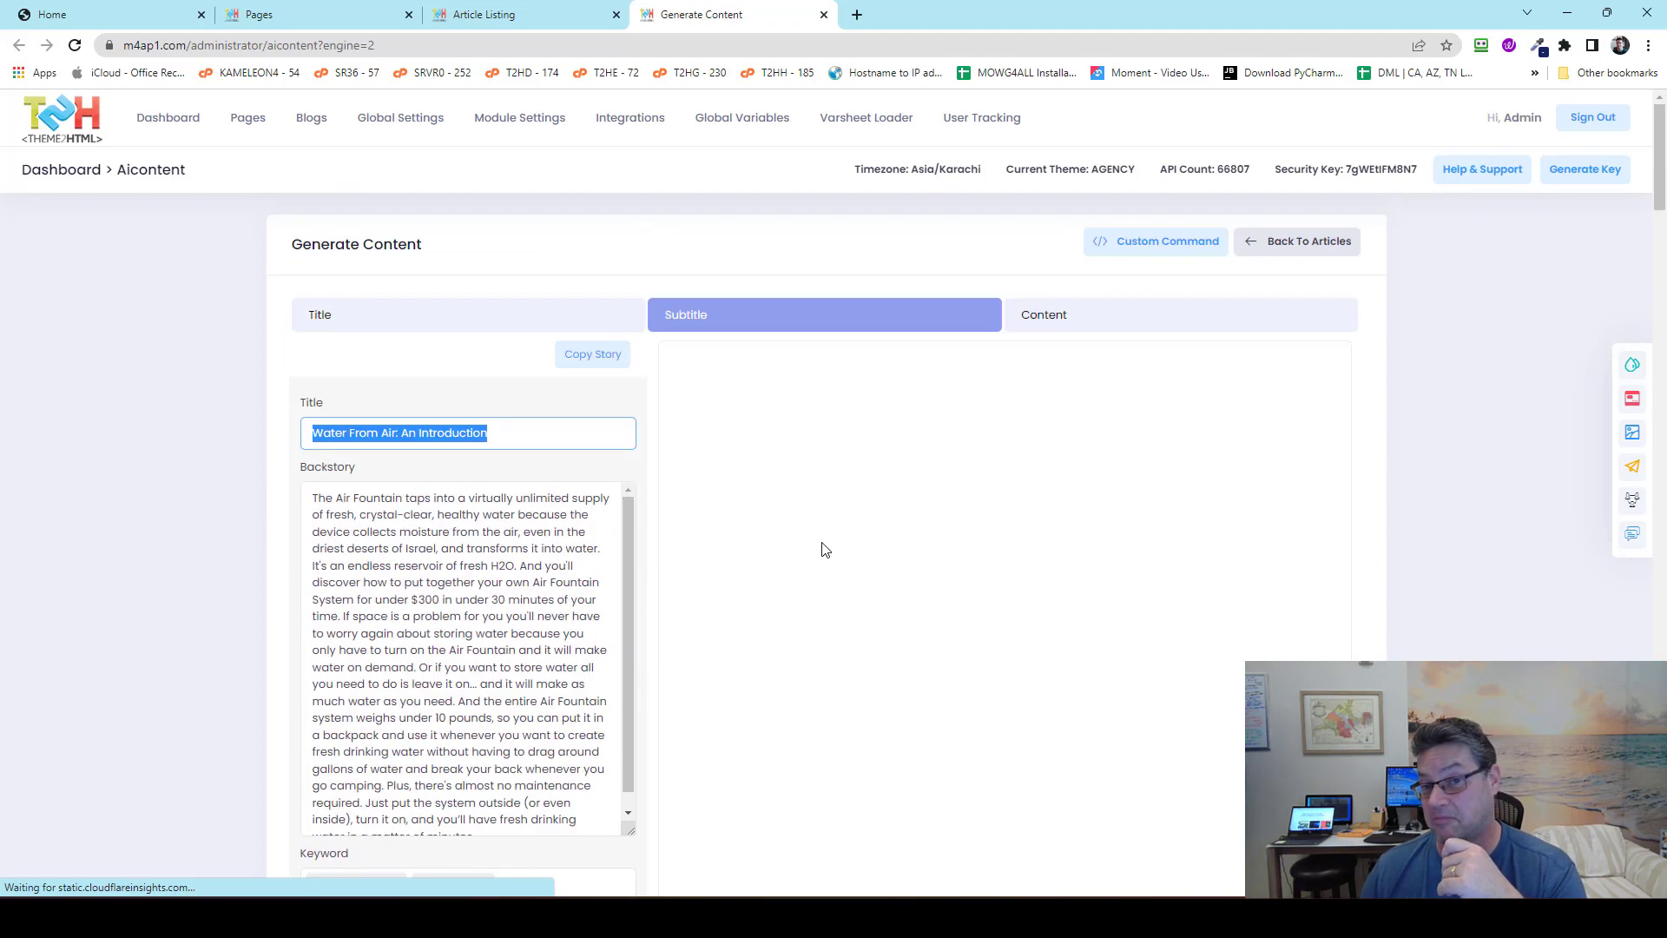
Step: Copy the first section's backstory to all the other subtitle sections and check it under "Dave's Portable Water Revolution"
left_click(461, 565)
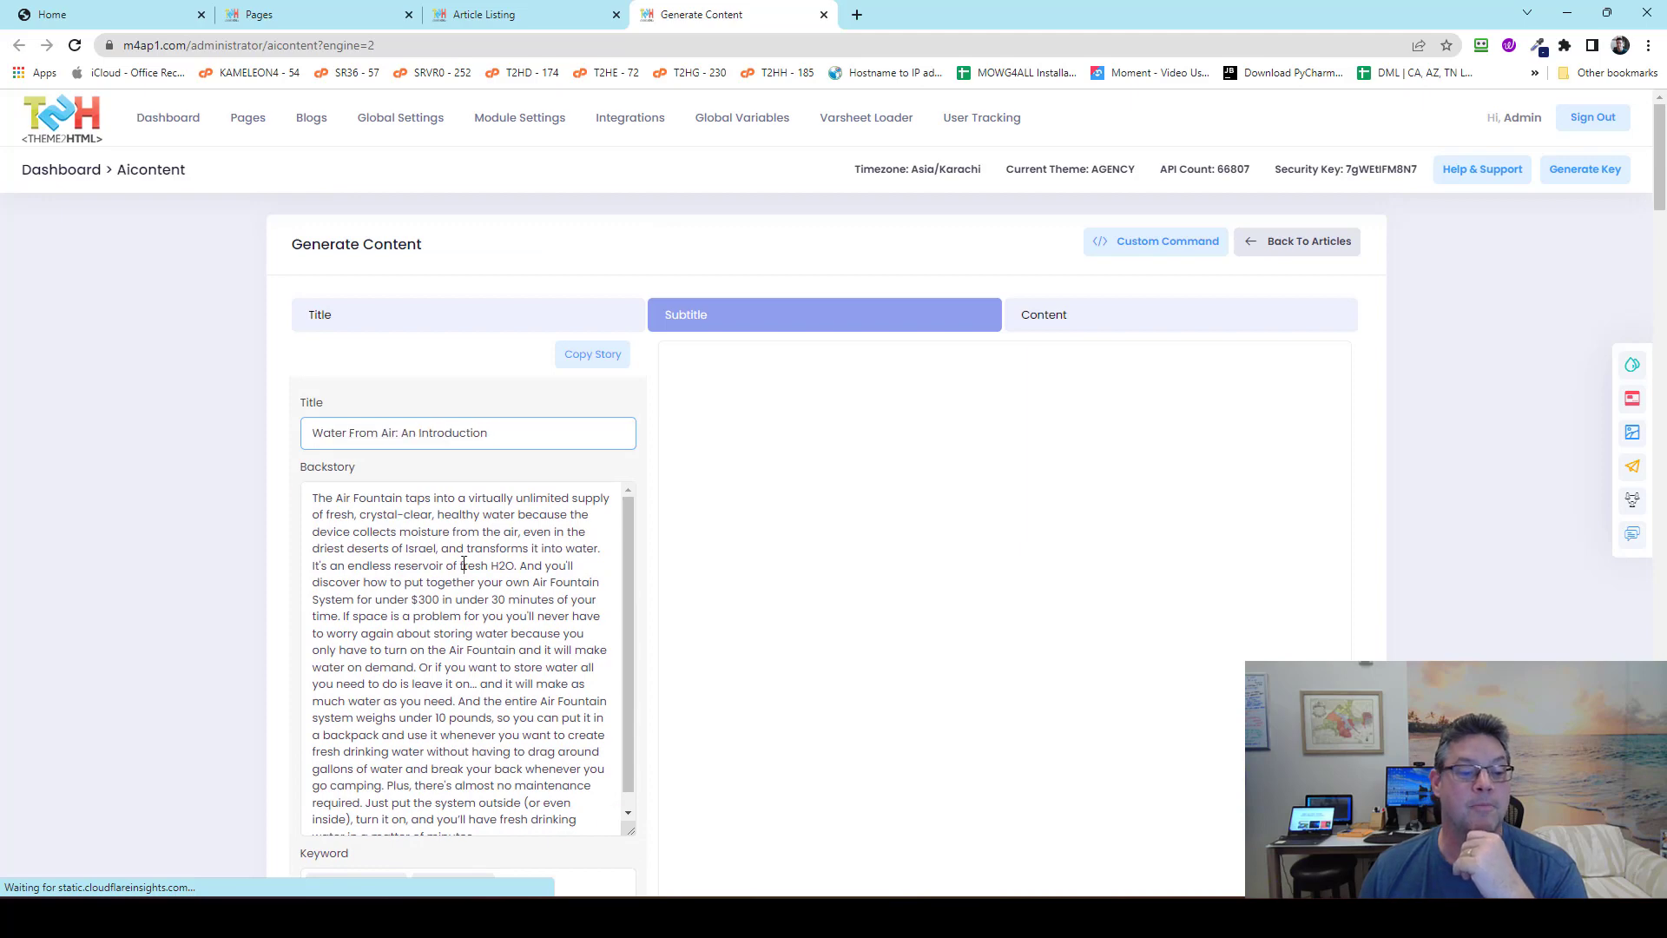
left_click(596, 356)
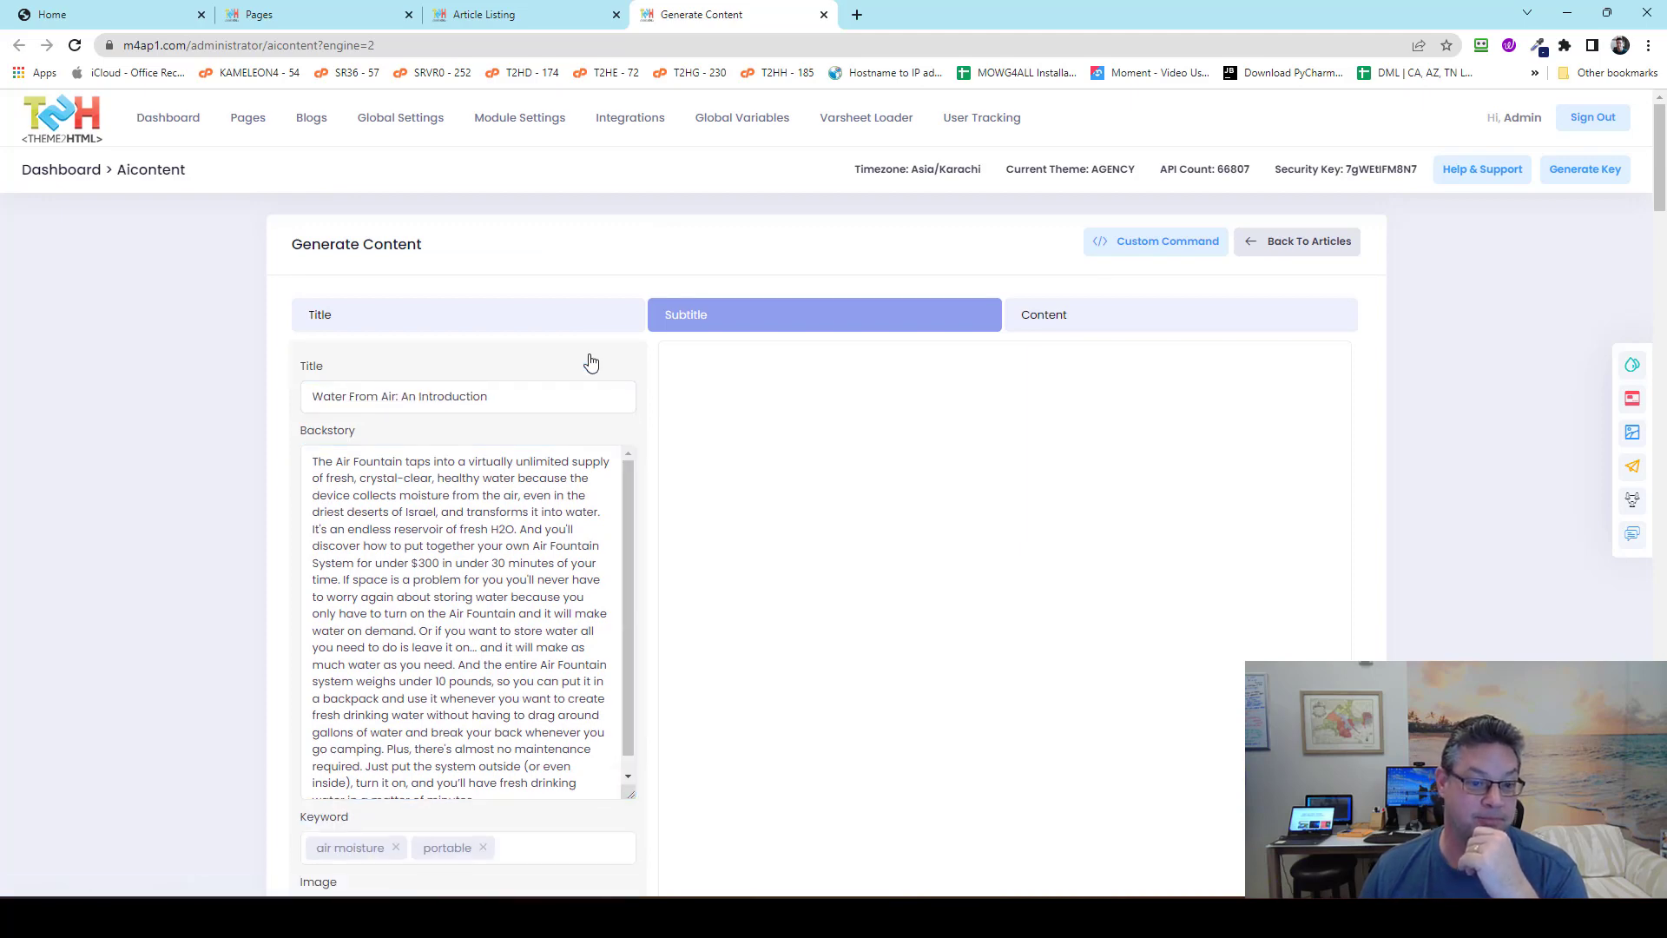
scroll(758, 503, "down", 3)
scroll(758, 504, "down", 7)
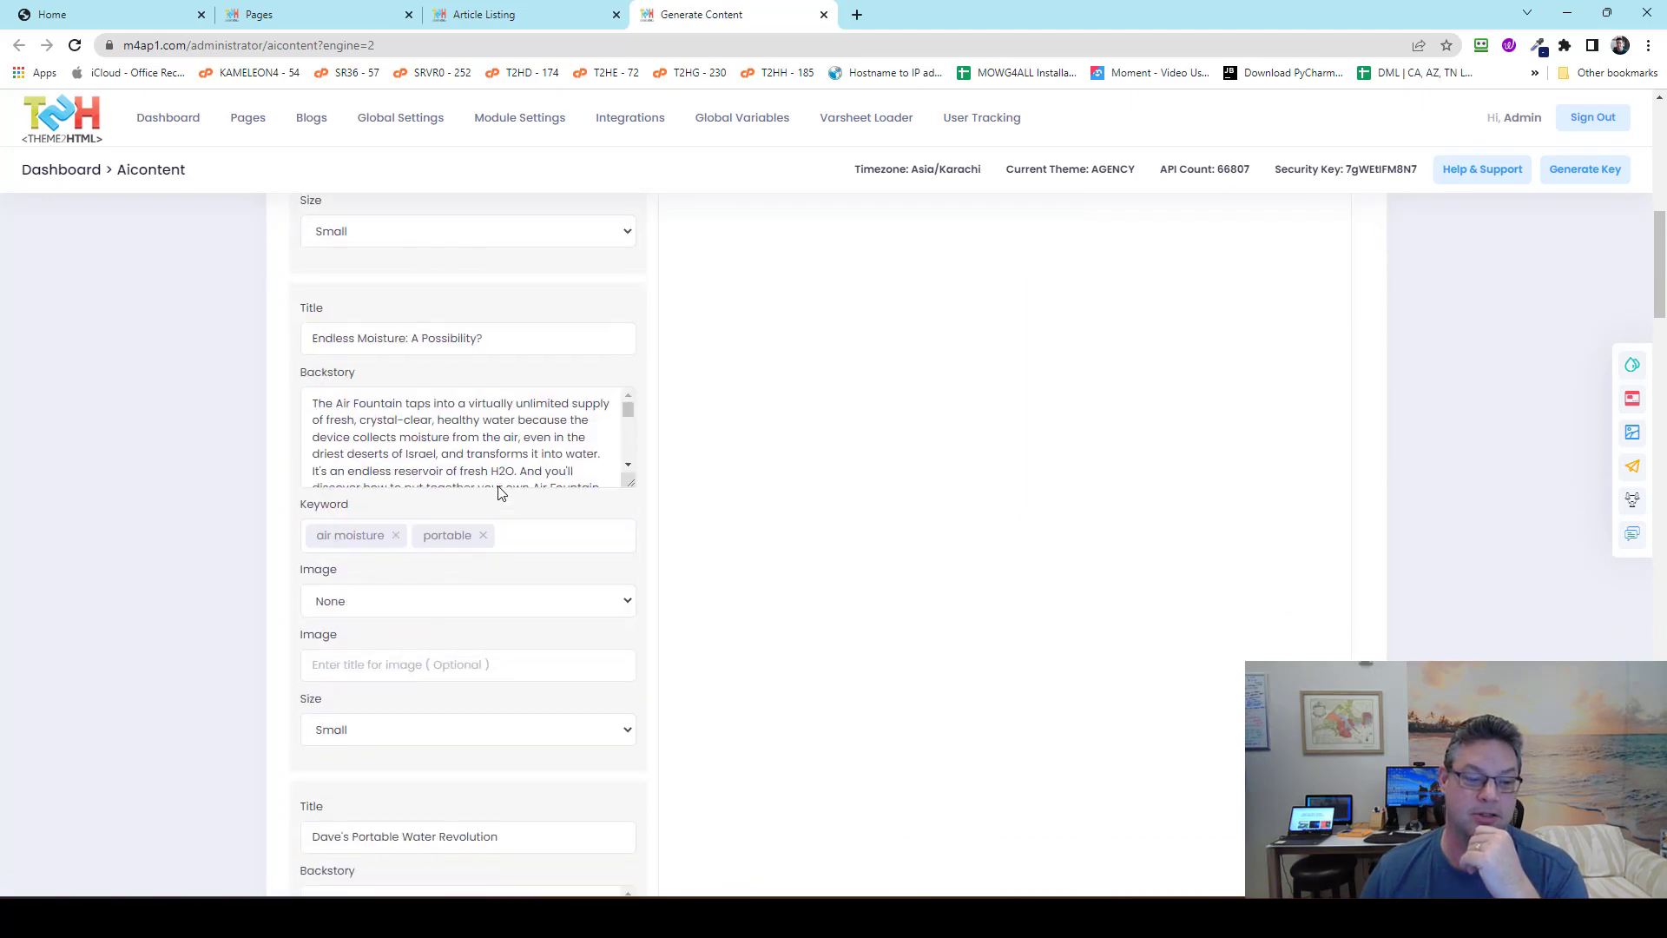
scroll(397, 414, "down", 1)
scroll(398, 414, "down", 2)
scroll(141, 429, "down", 5)
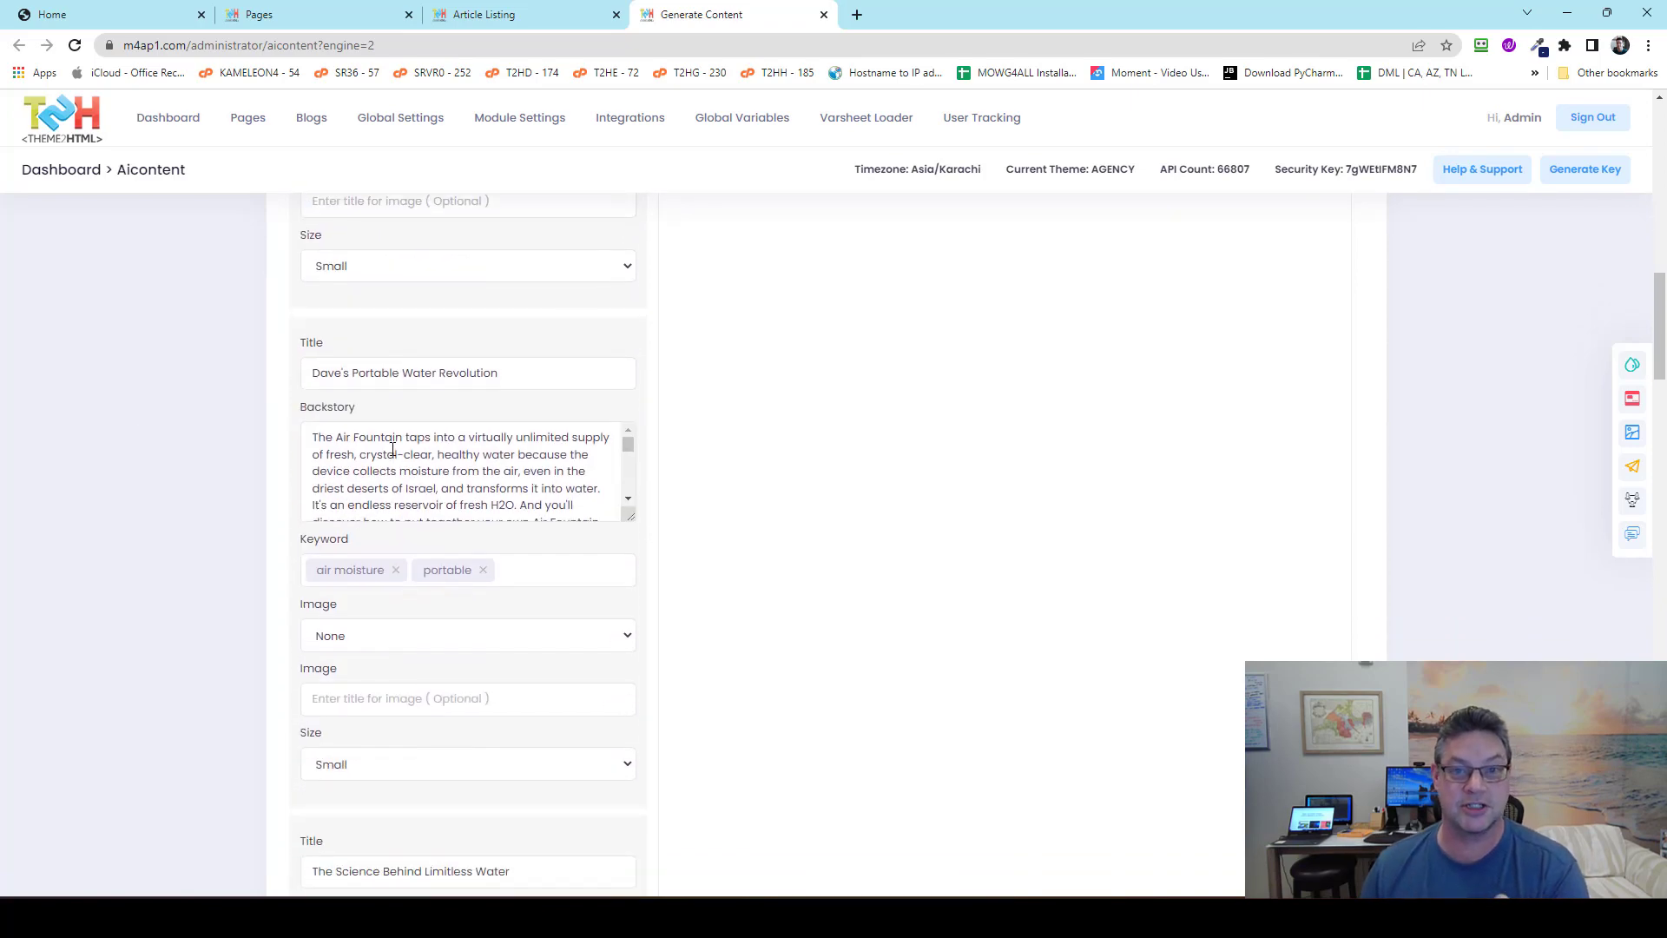
Step: Shrink the enlarged backstory field of "Water From Air: An Introduction" to its compact height
scroll(220, 436, "up", 5)
scroll(200, 423, "up", 1)
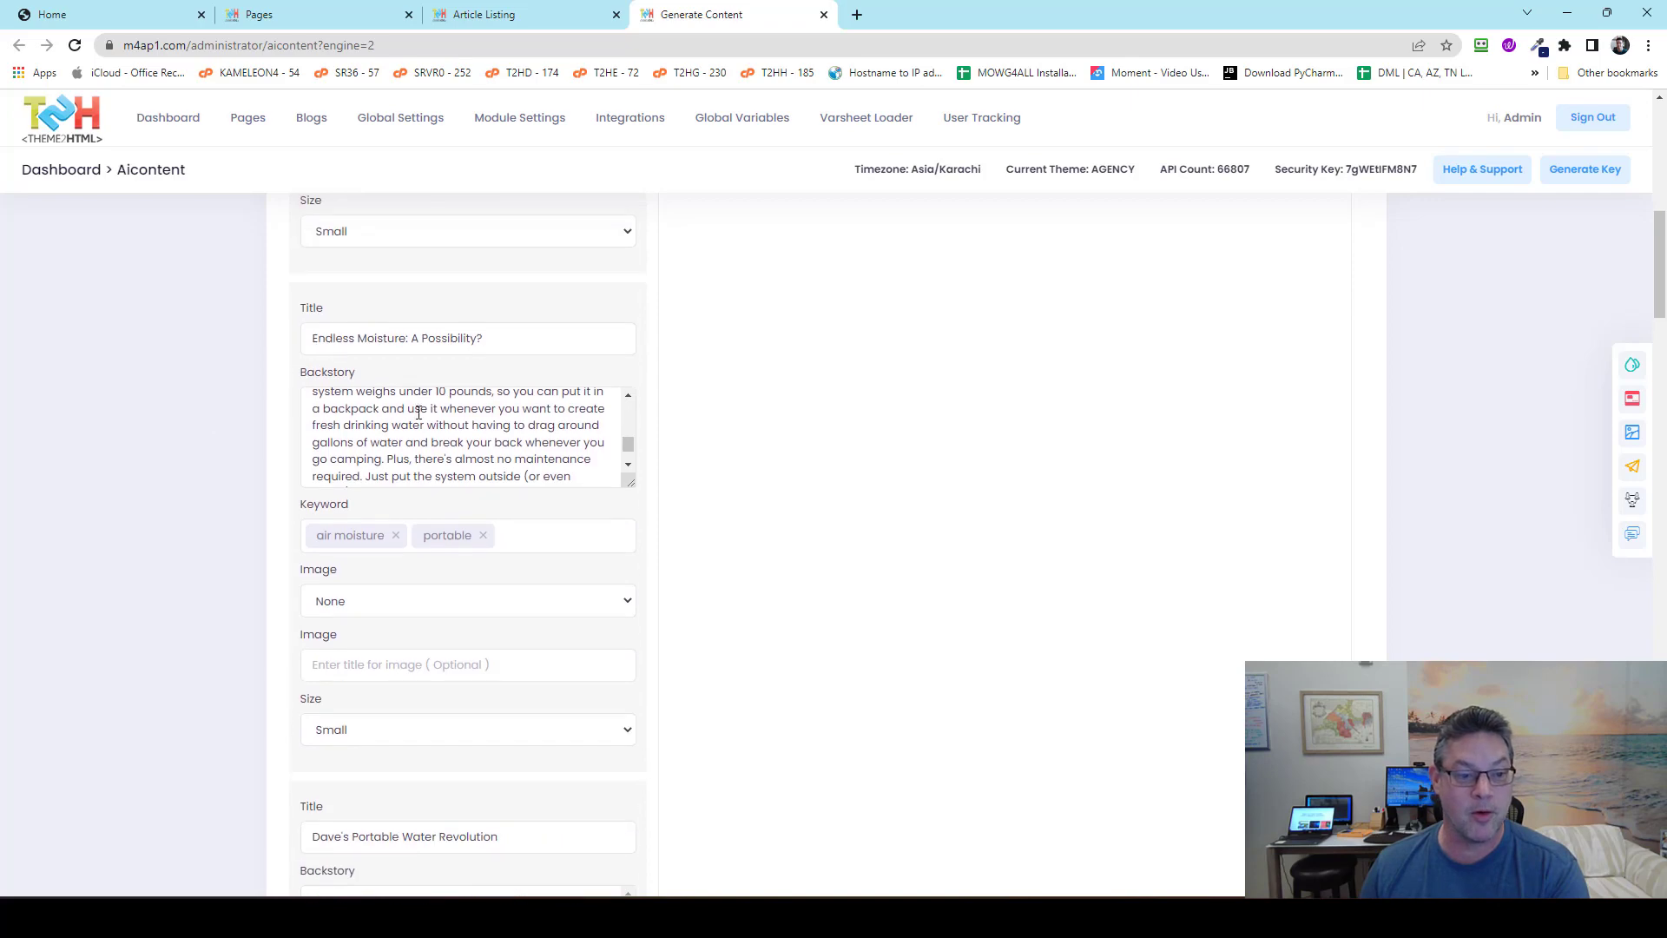
scroll(184, 458, "up", 7)
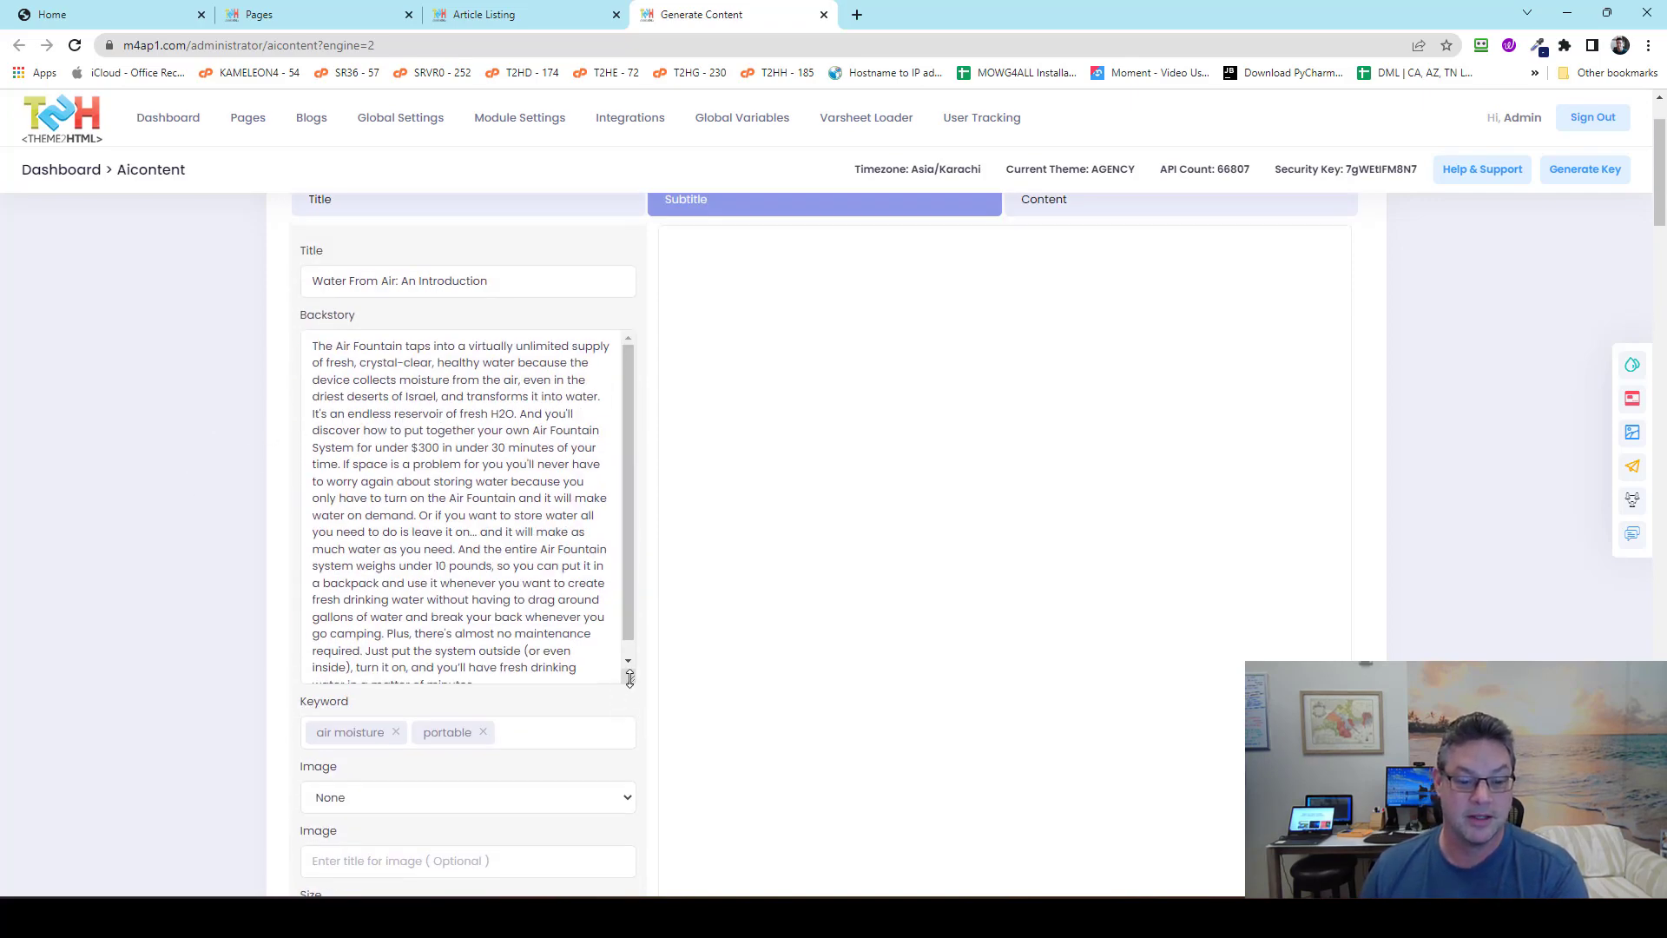
left_click_drag(631, 679, 377, 439)
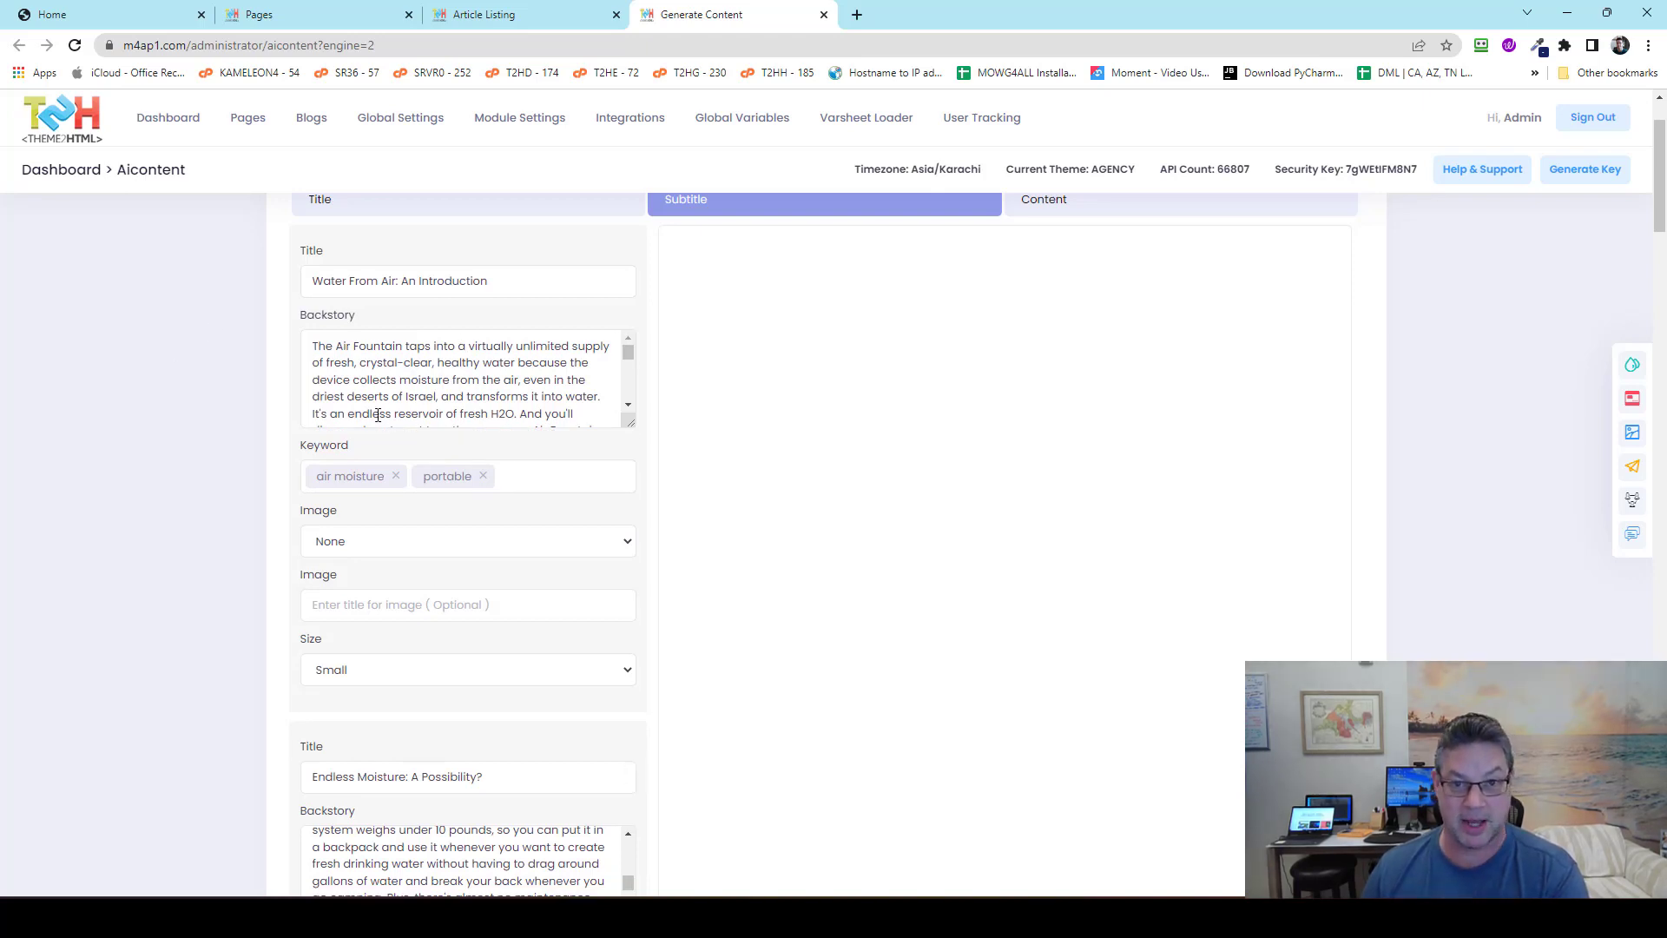
Step: Compare the copied backstory of "Endless Moisture: A Possibility?" with that section's title
scroll(73, 429, "down", 5)
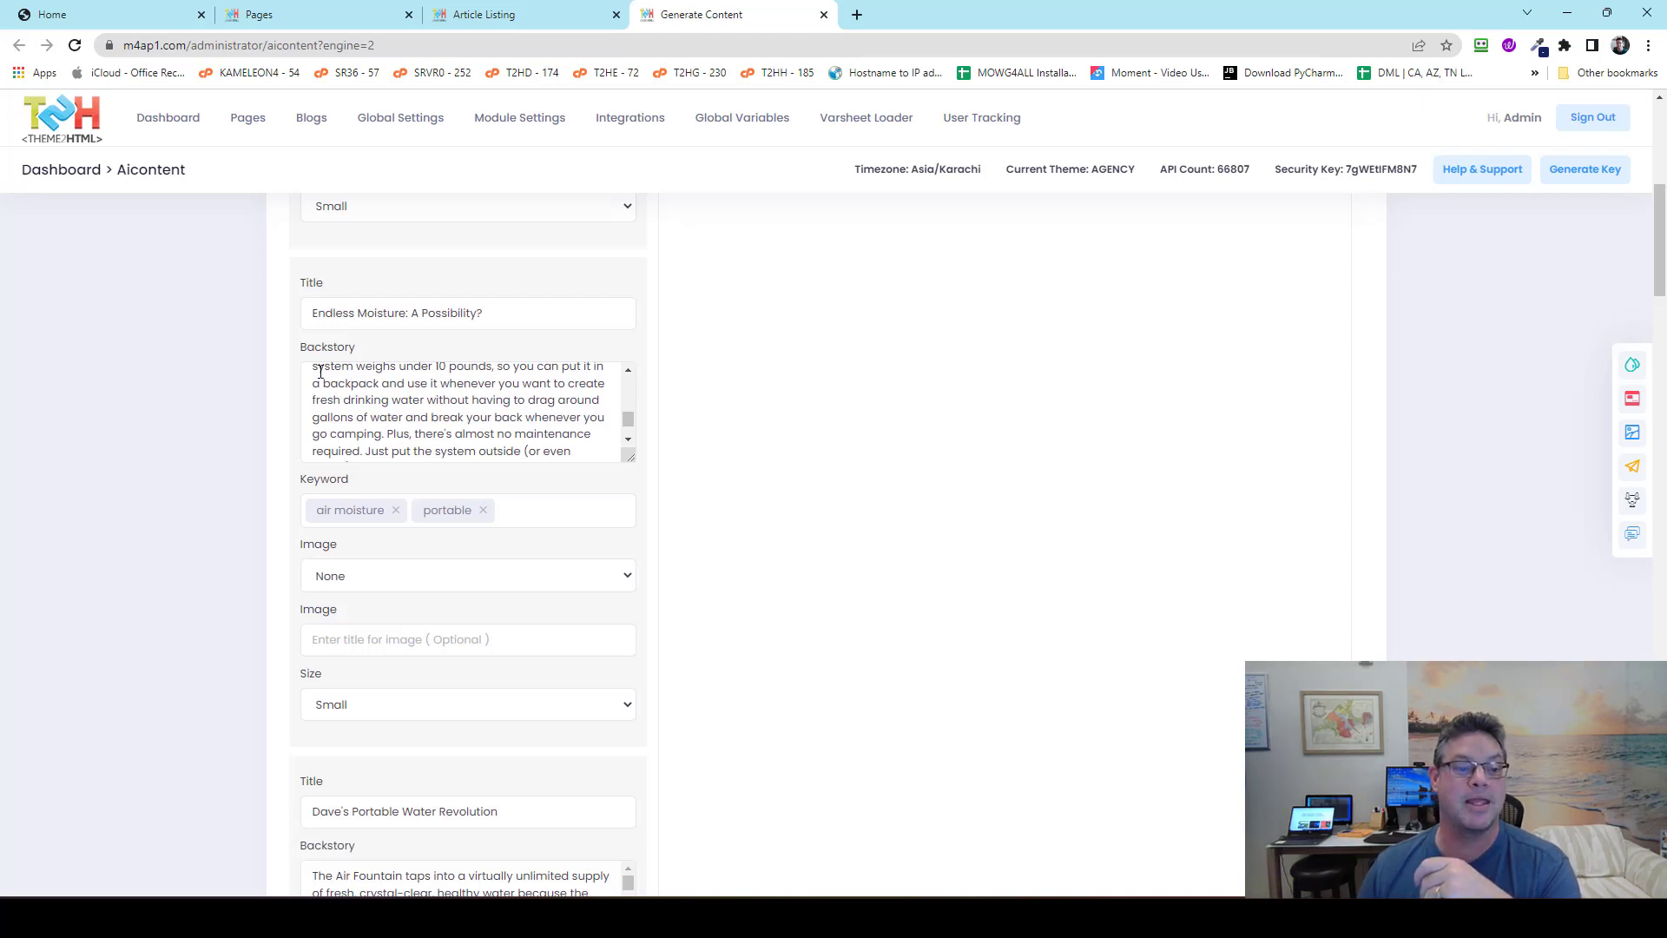
left_click_drag(318, 369, 521, 465)
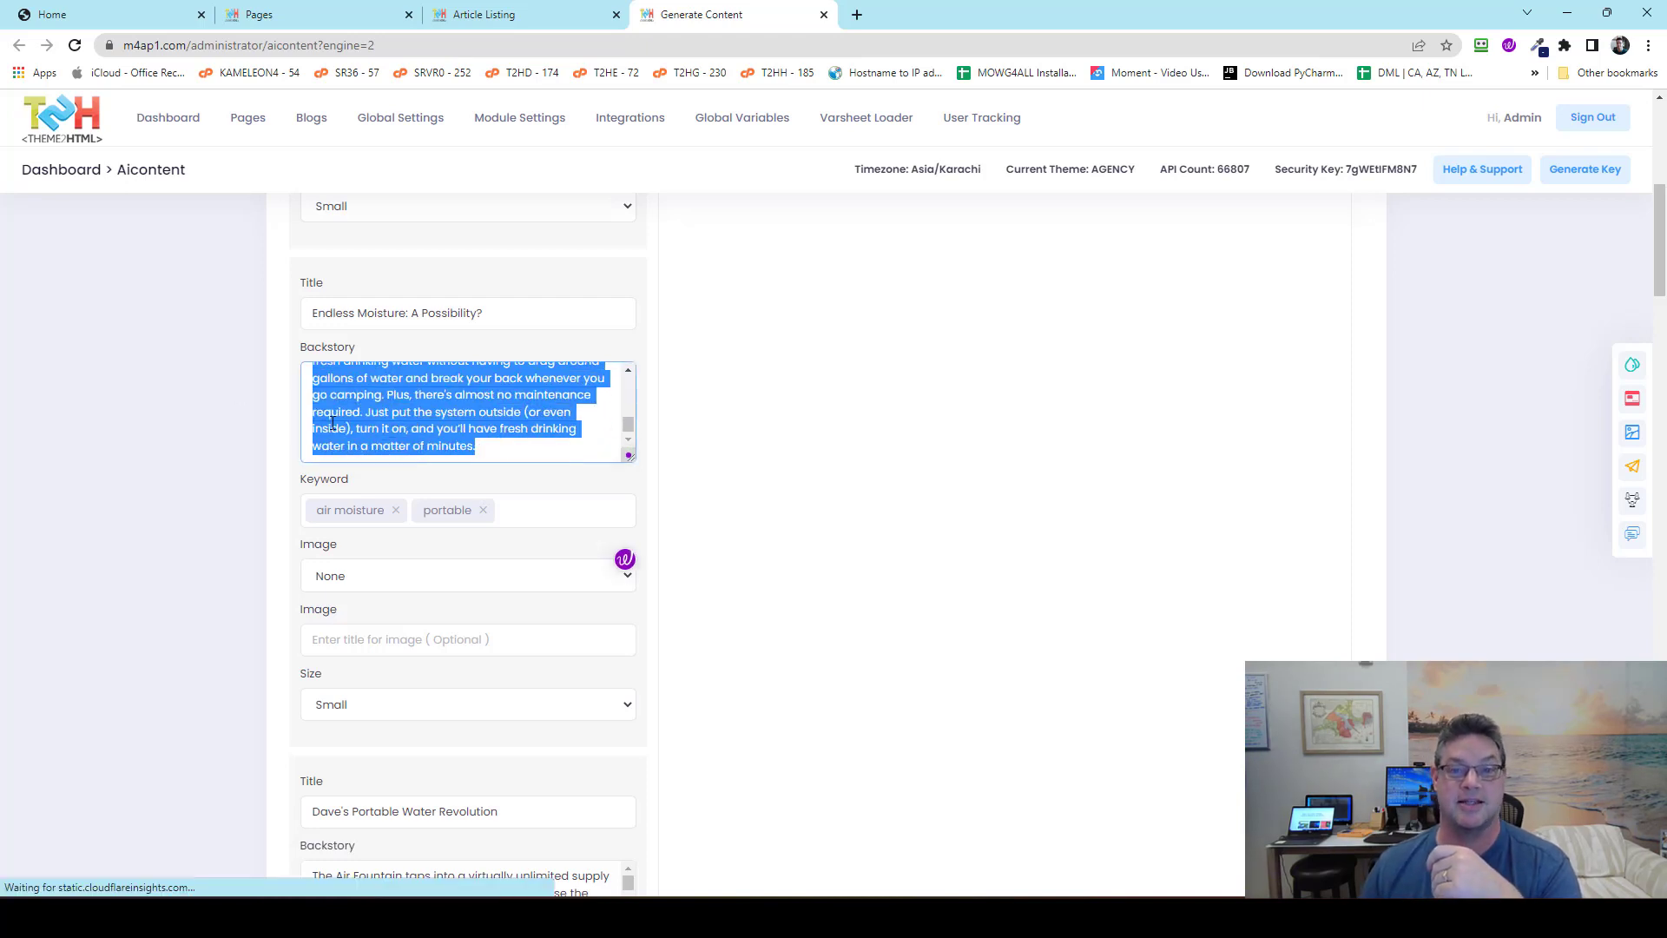
left_click(90, 368)
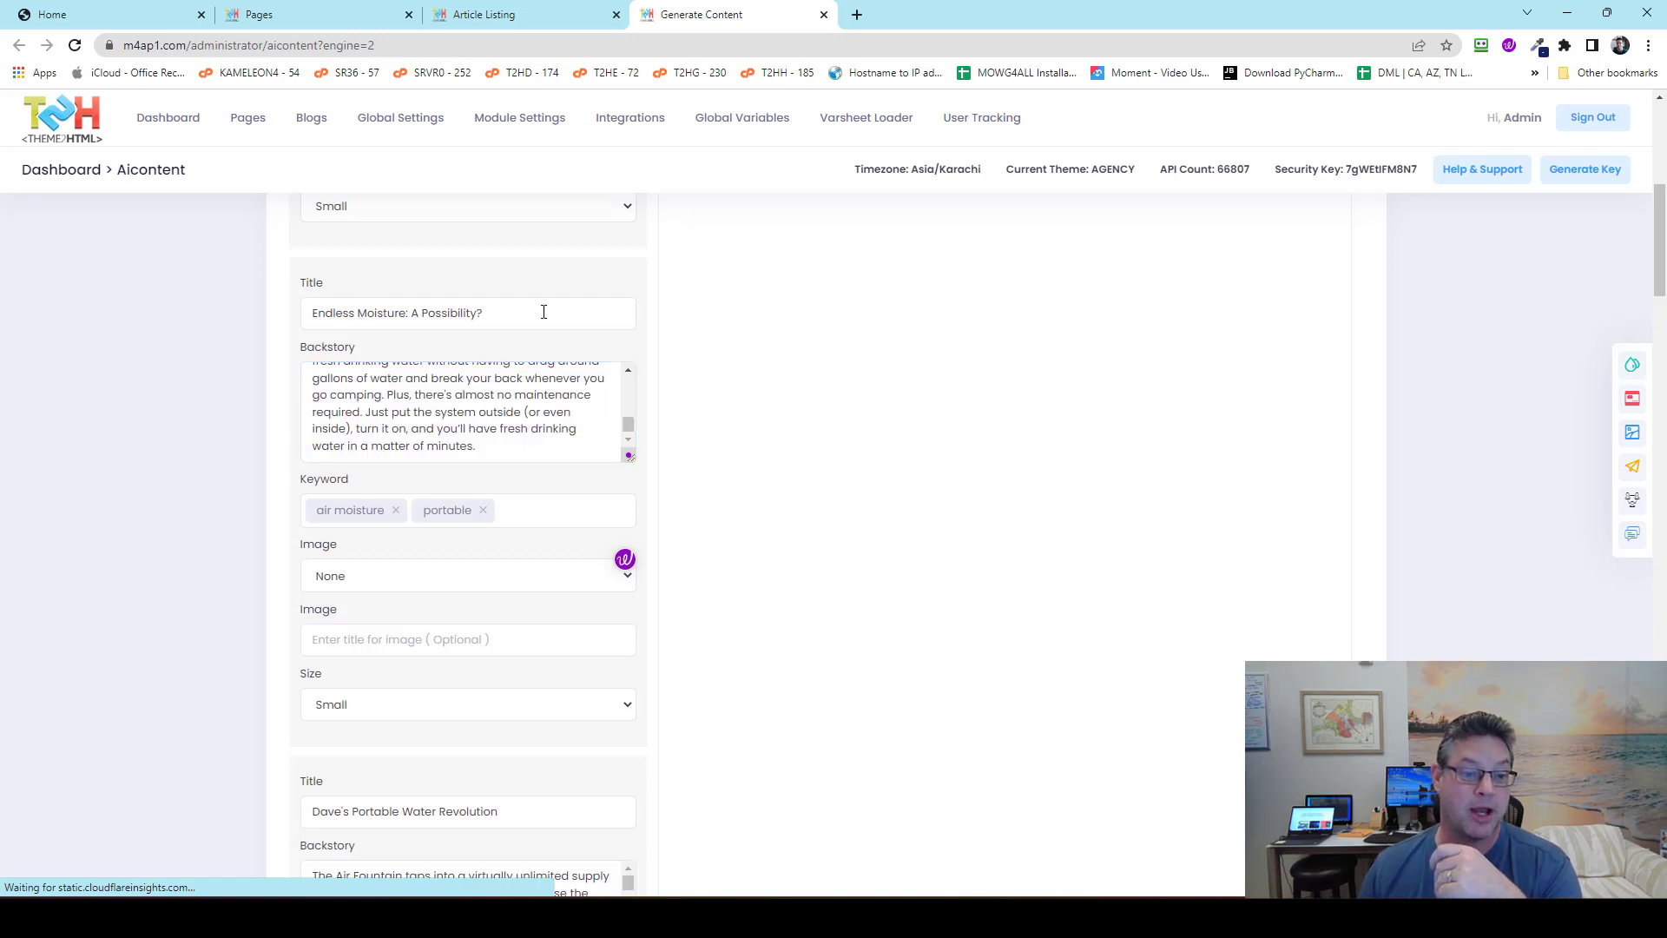
left_click_drag(543, 312, 184, 313)
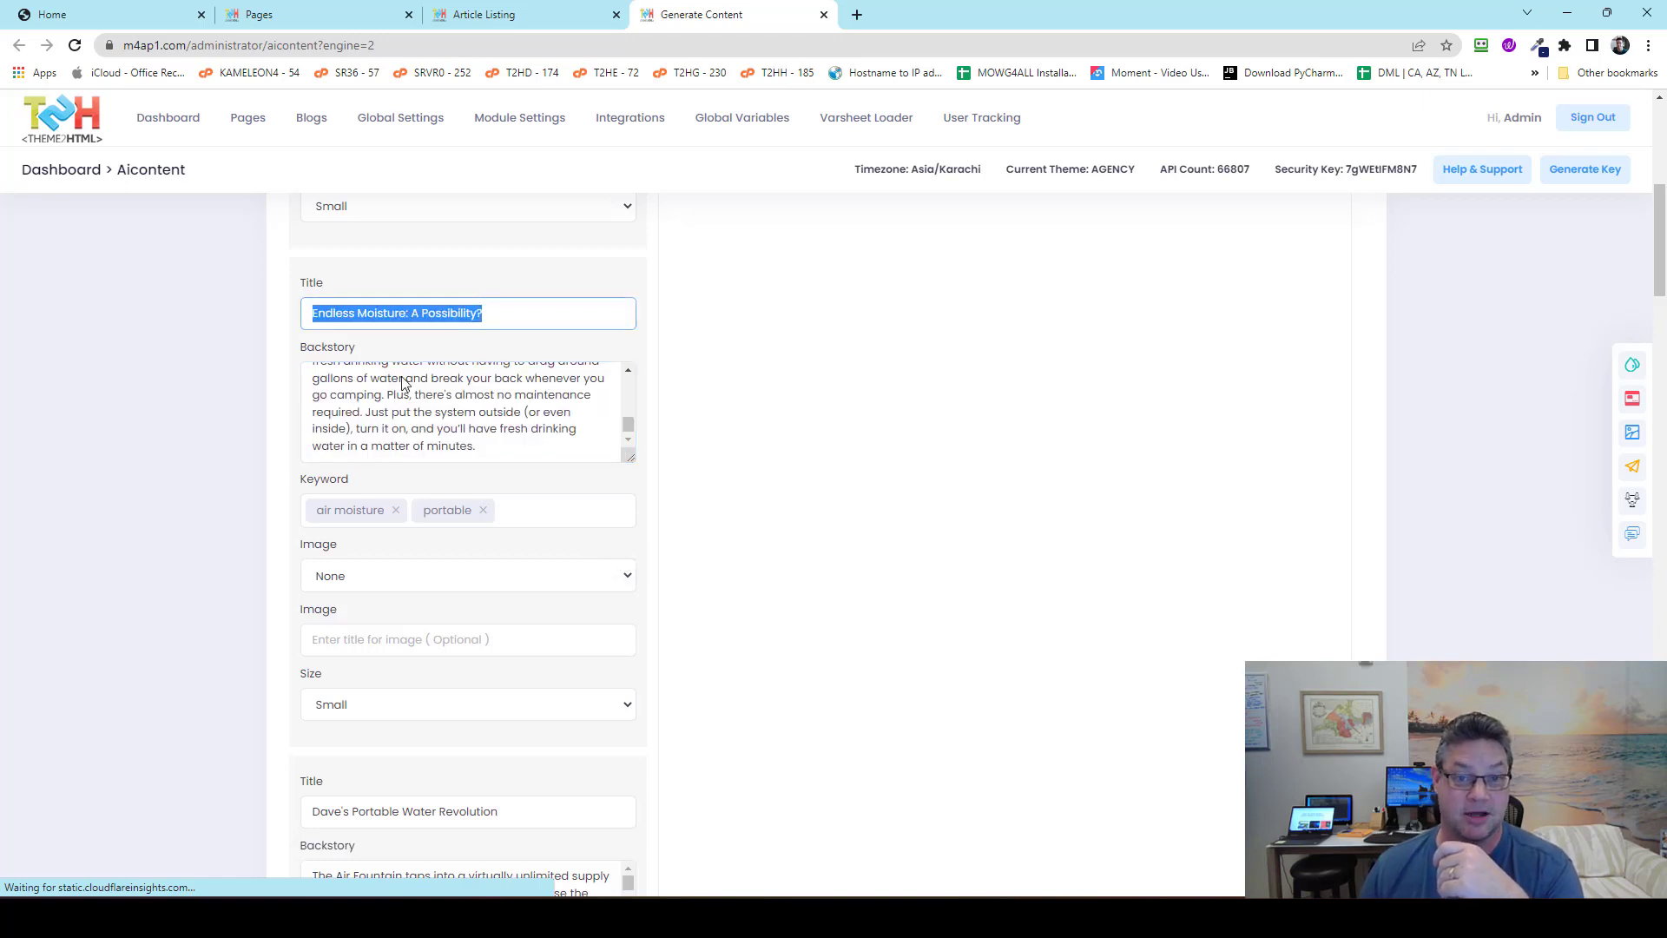
left_click(148, 354)
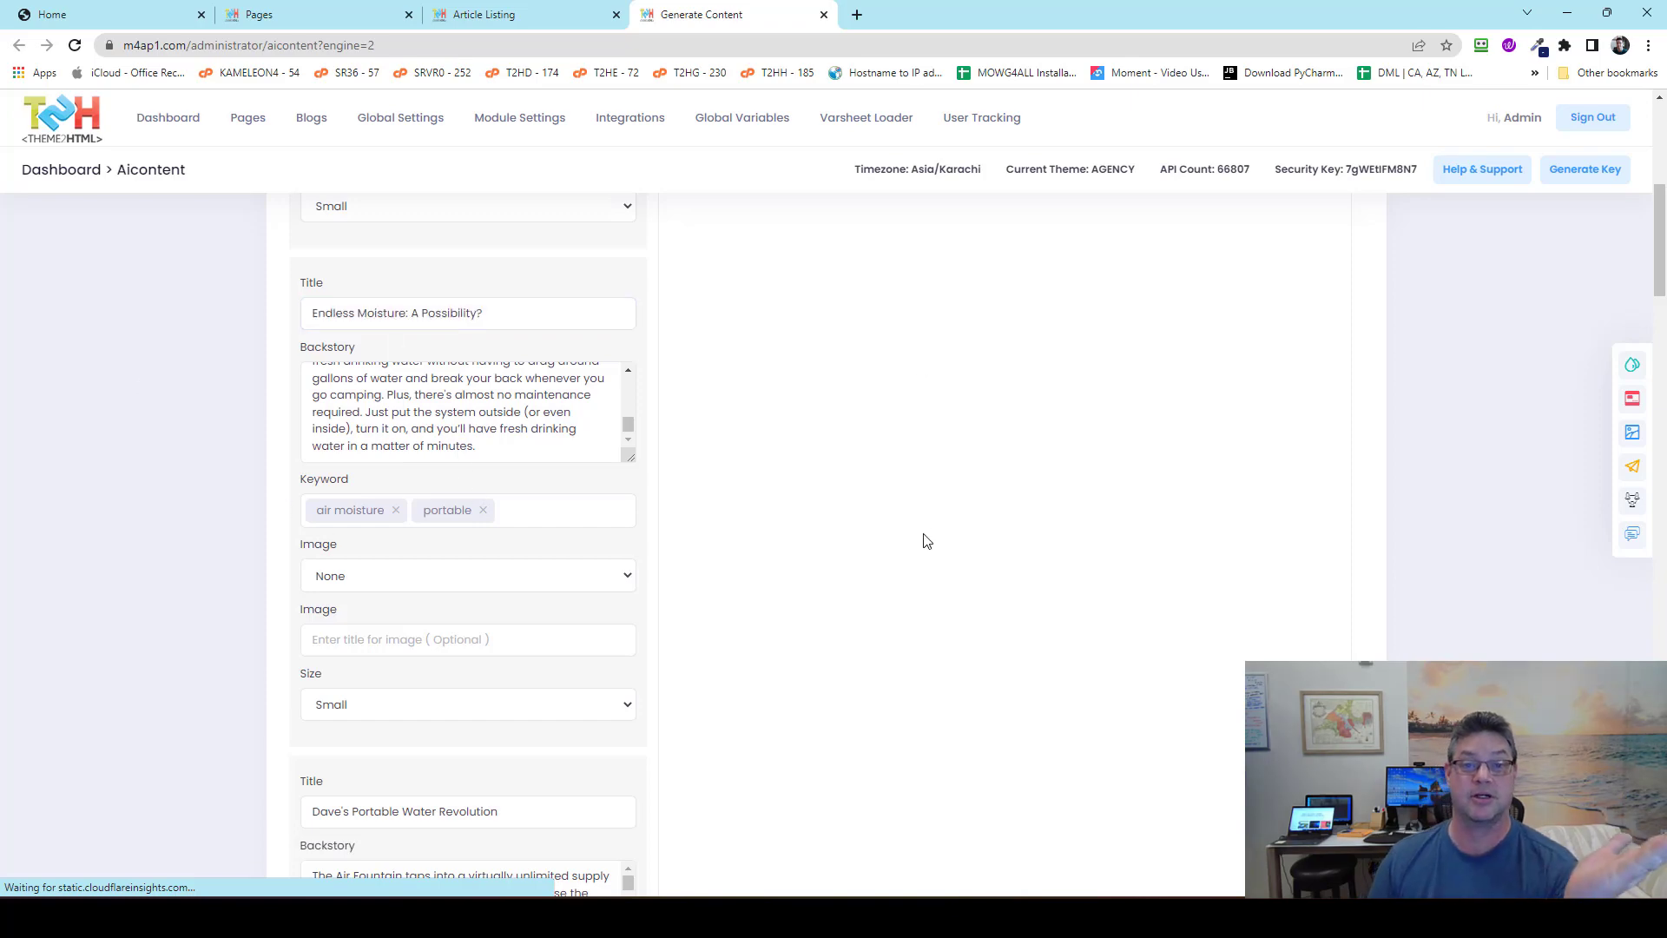
scroll(923, 544, "down", 2)
scroll(923, 543, "up", 8)
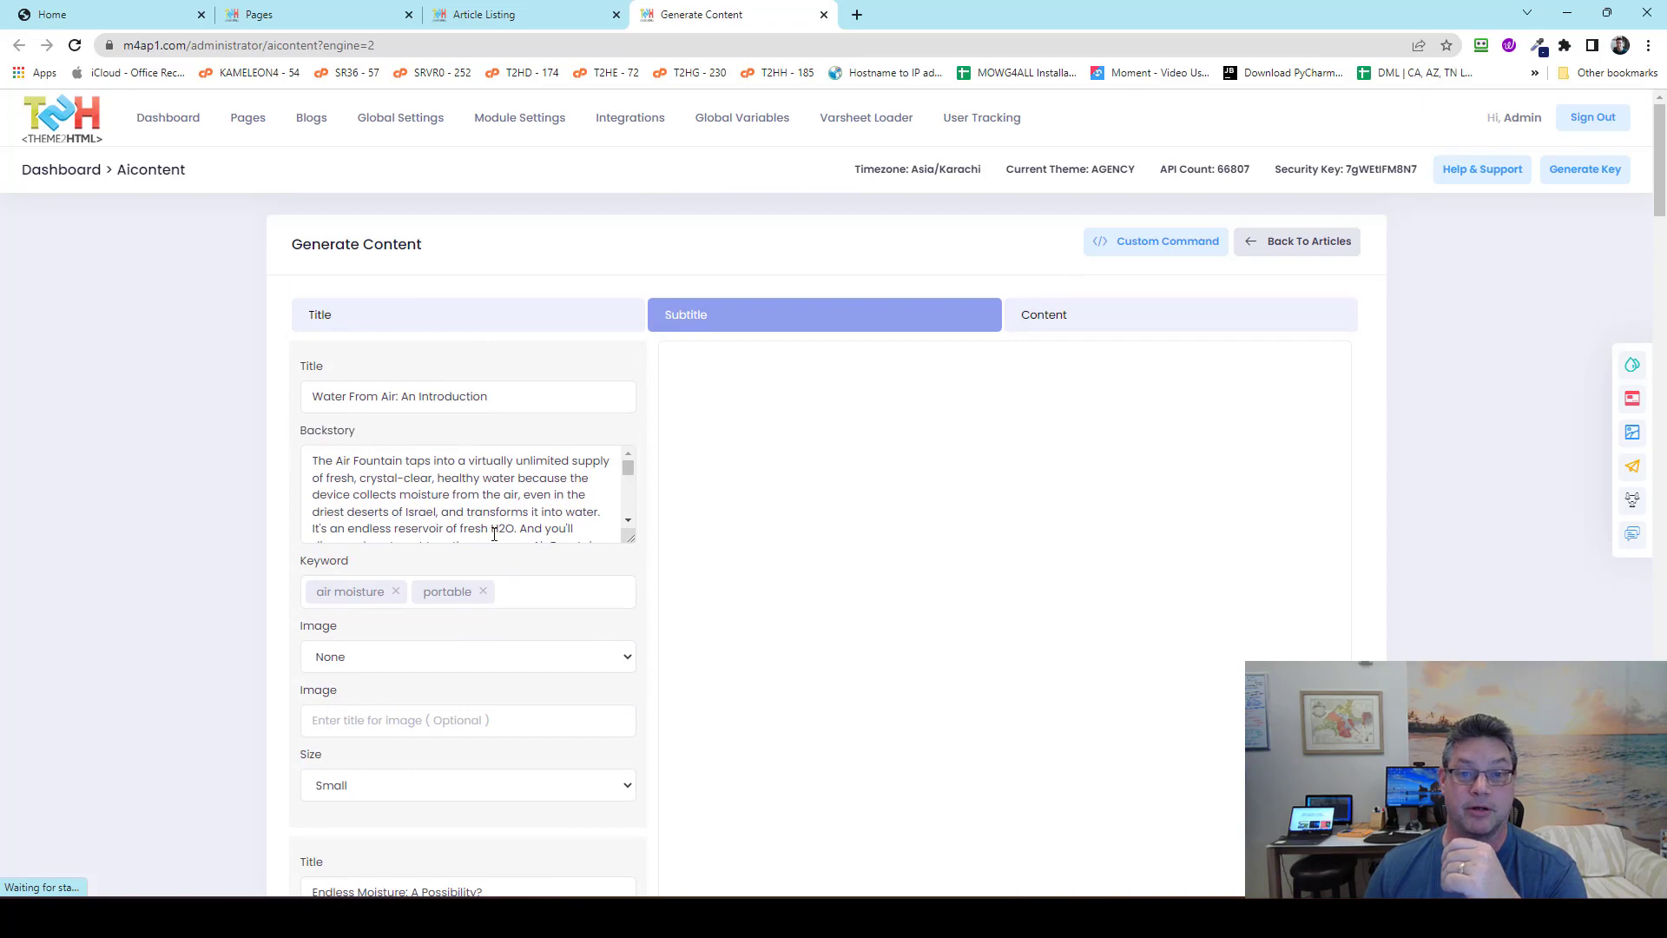
Step: Read through the backstory of "Dave's Portable Water Revolution" and look for the passage that fits its title
scroll(826, 544, "down", 8)
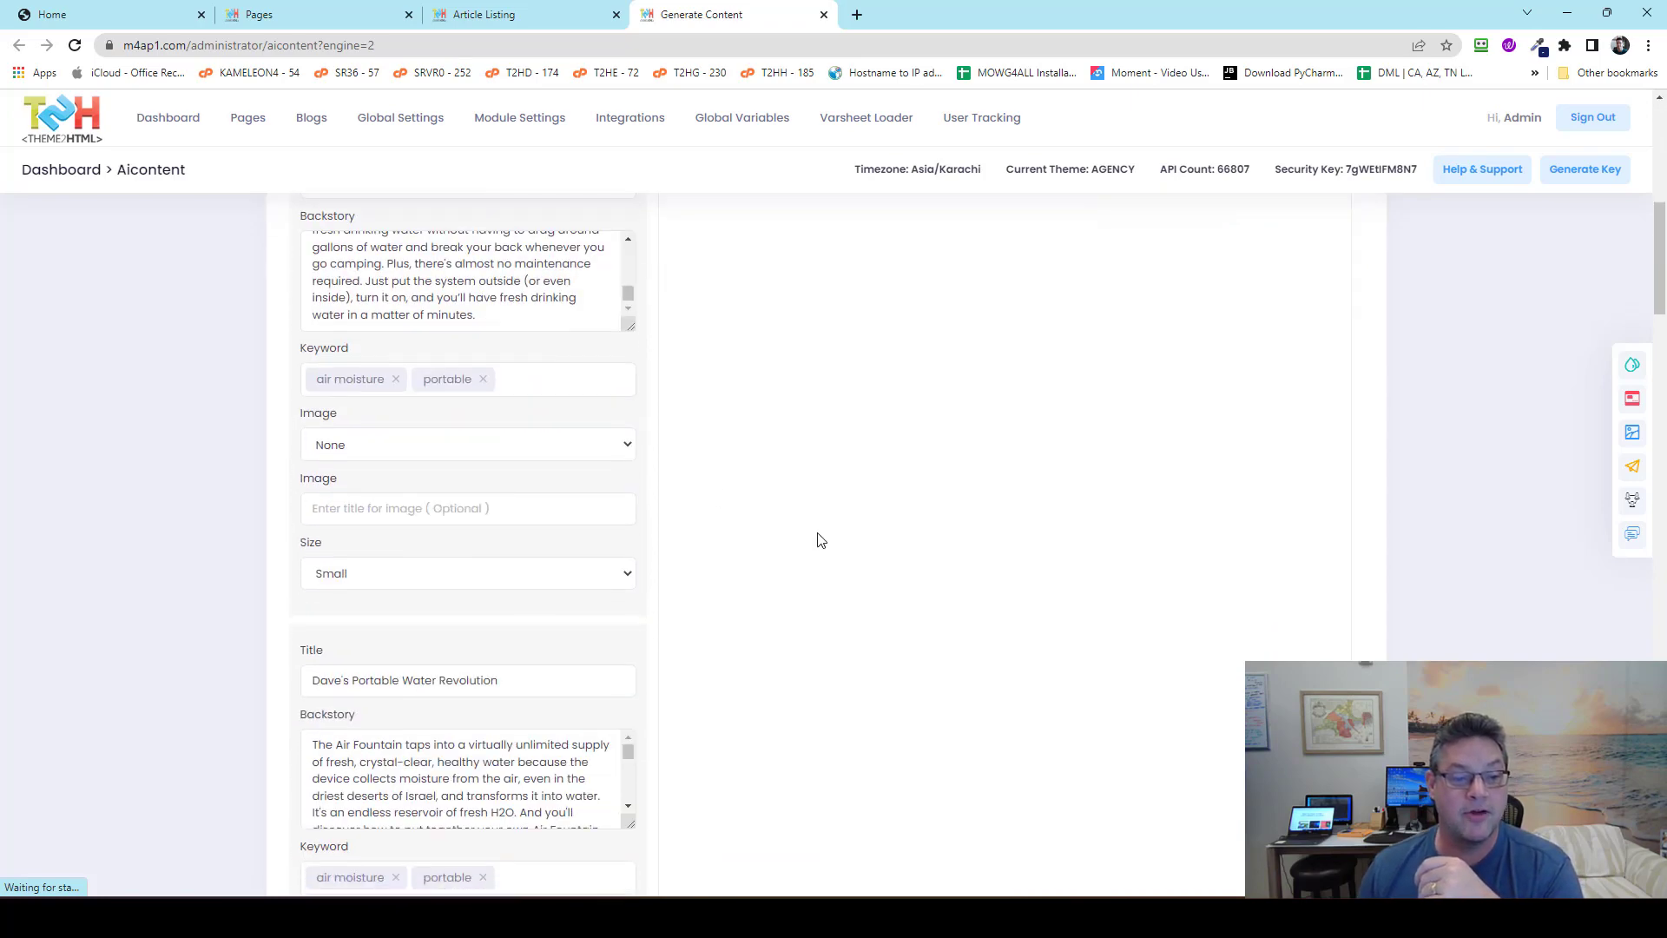
scroll(499, 665, "down", 3)
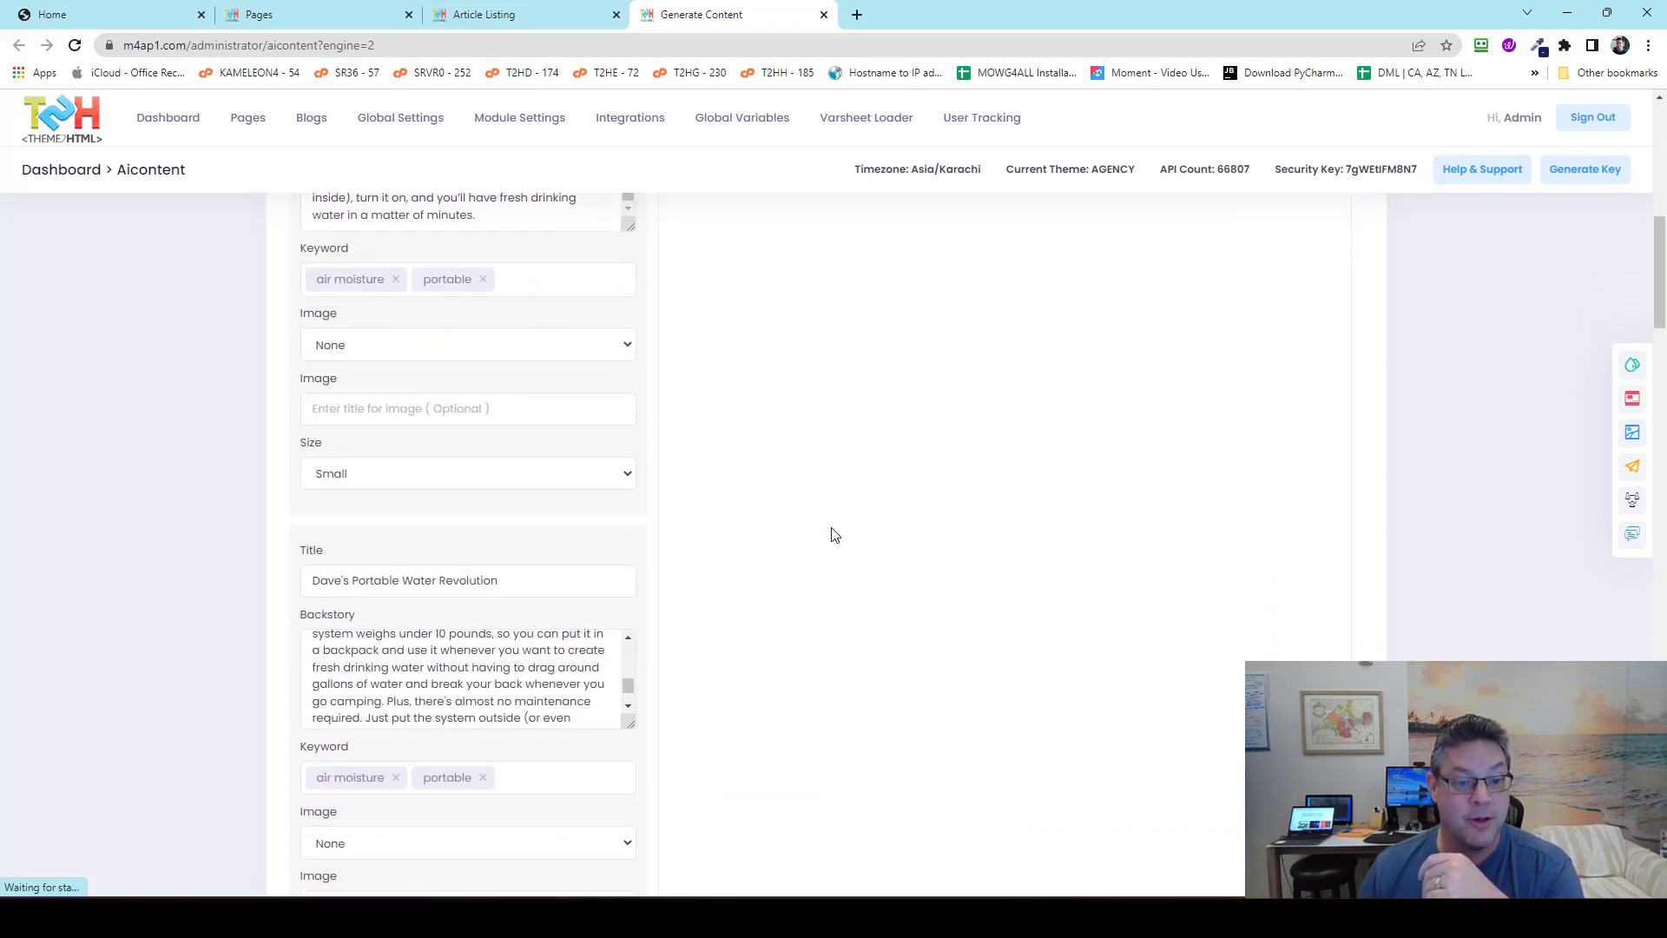
scroll(819, 532, "down", 2)
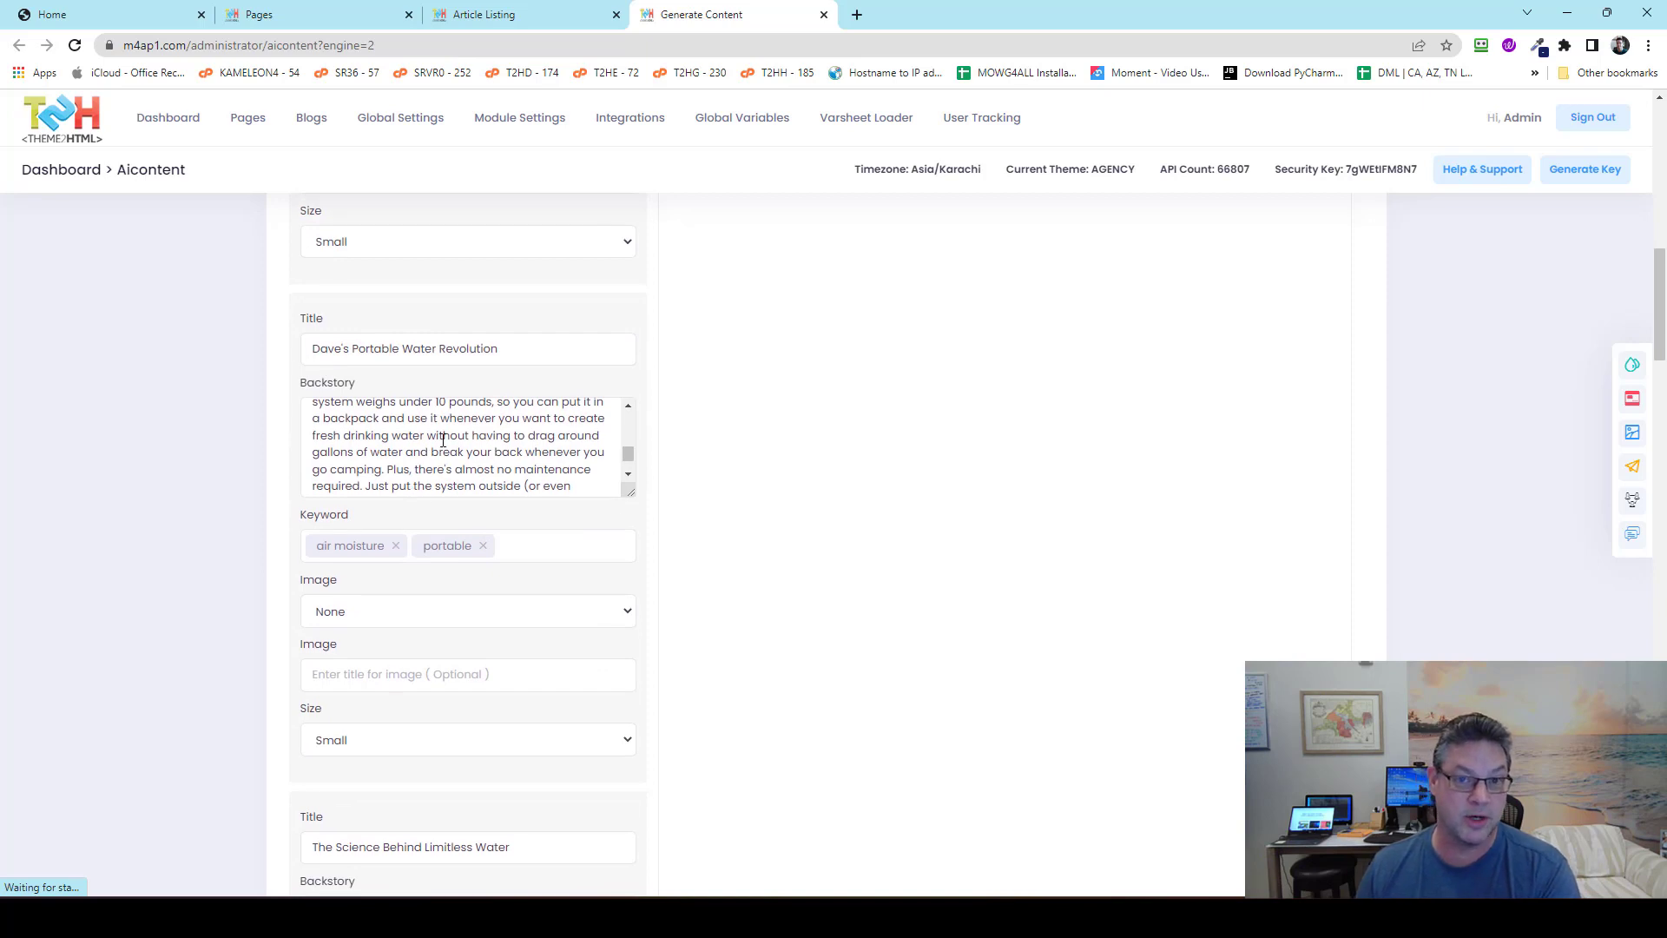
scroll(443, 440, "down", 1)
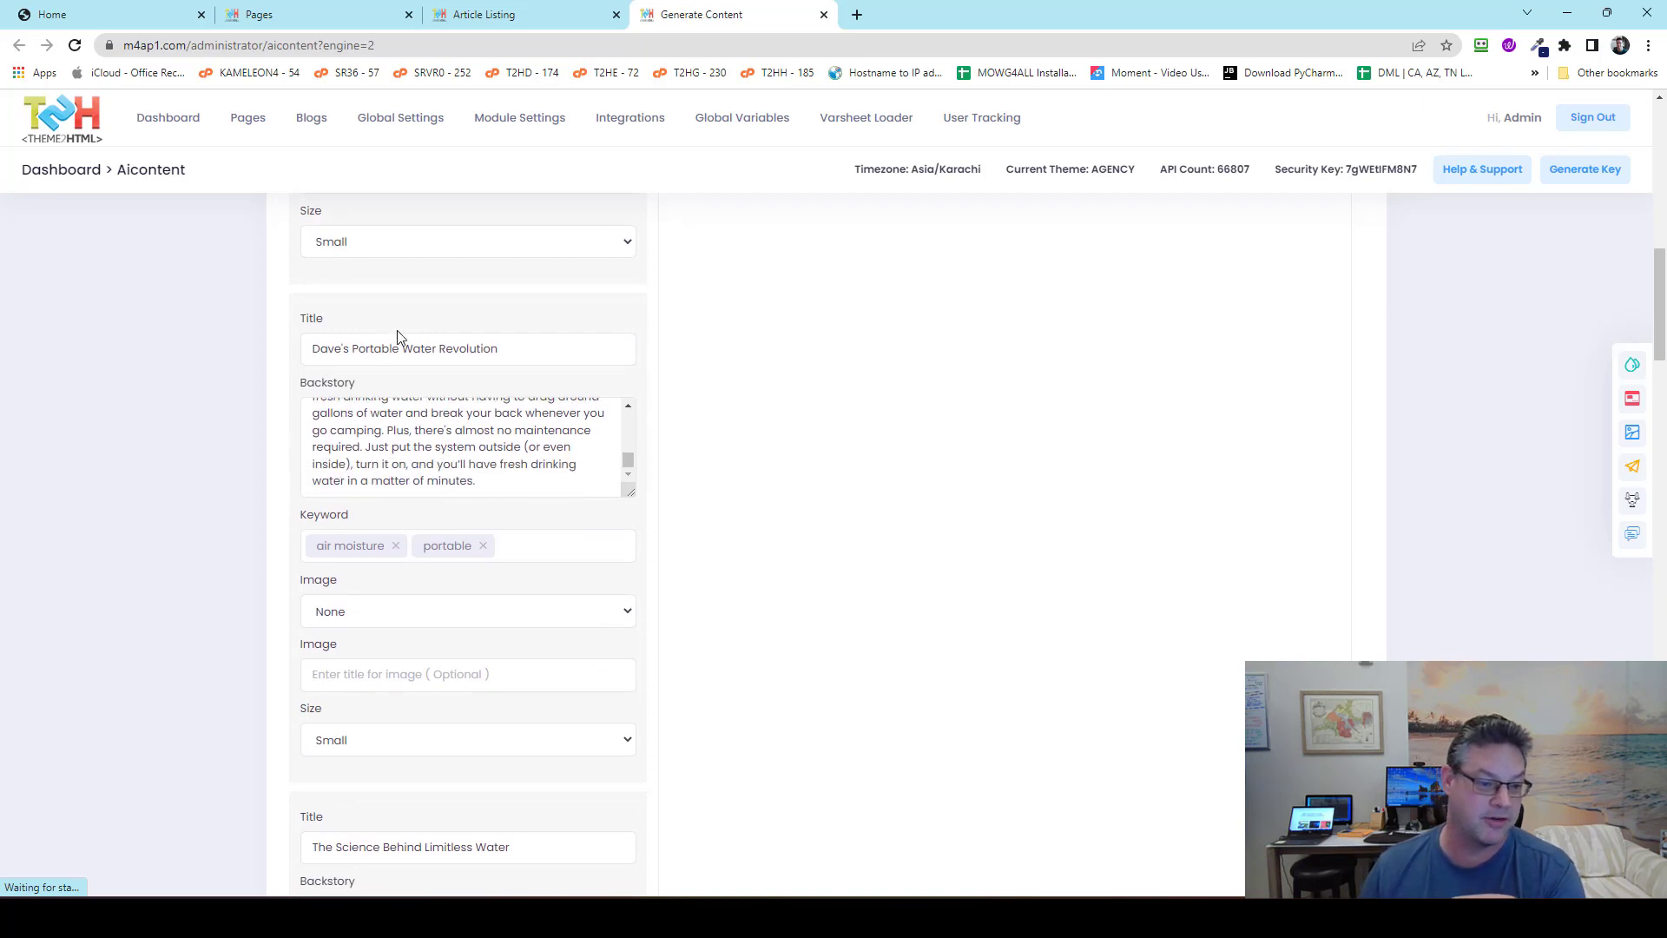
scroll(424, 412, "up", 2)
scroll(451, 455, "up", 2)
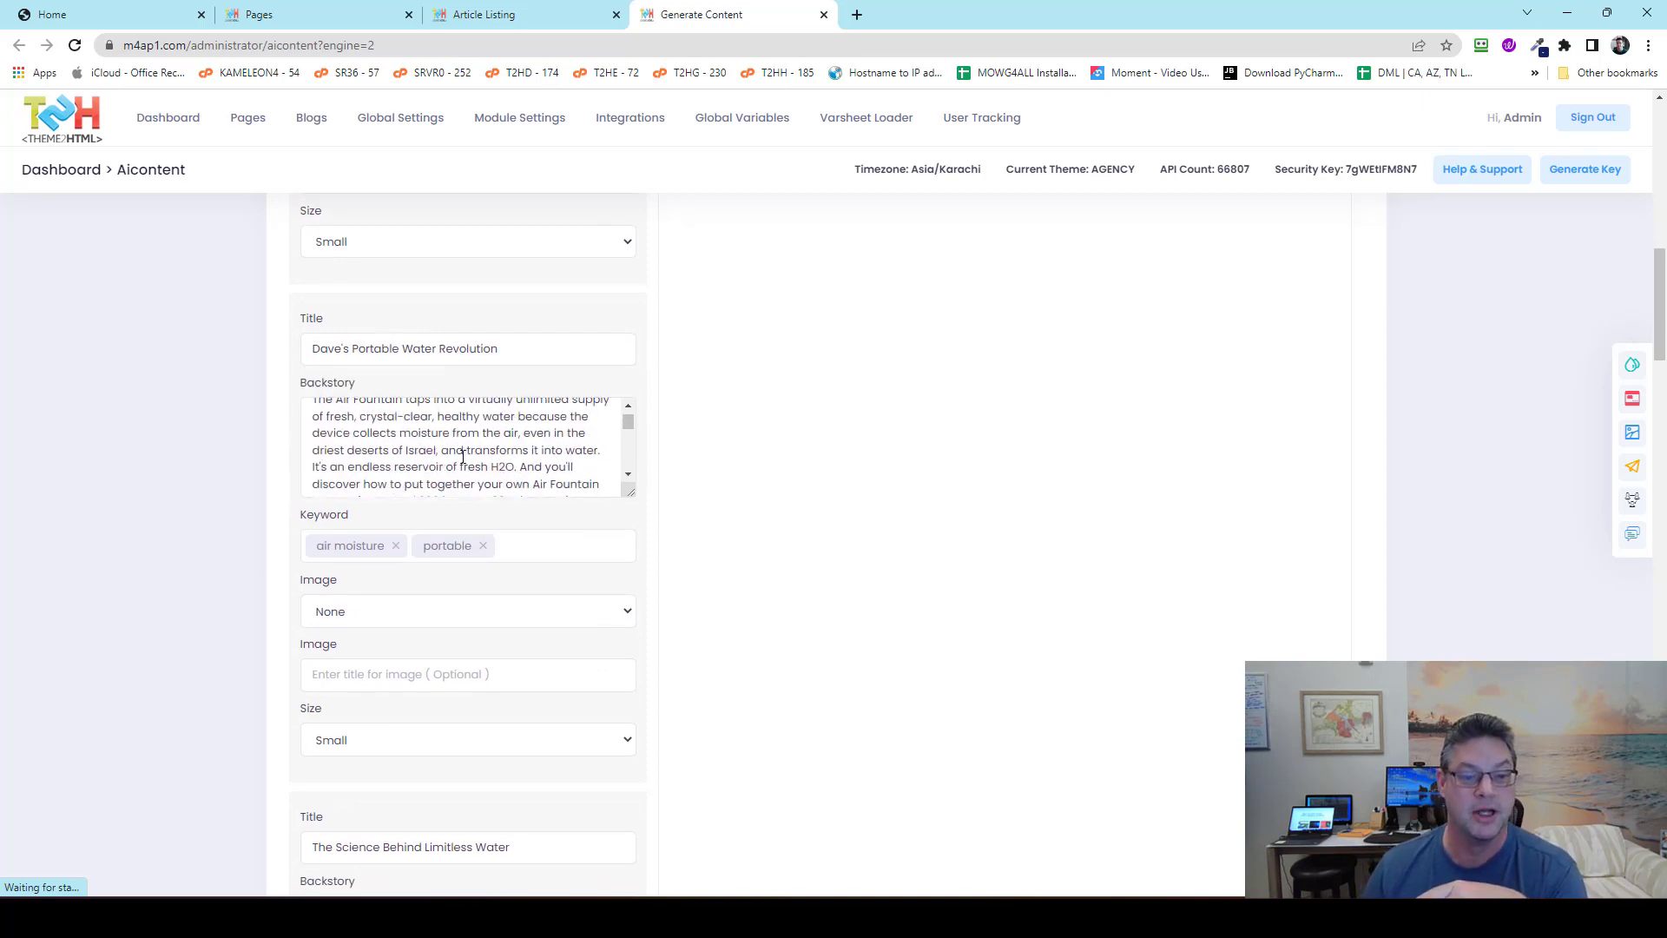
scroll(542, 423, "down", 3)
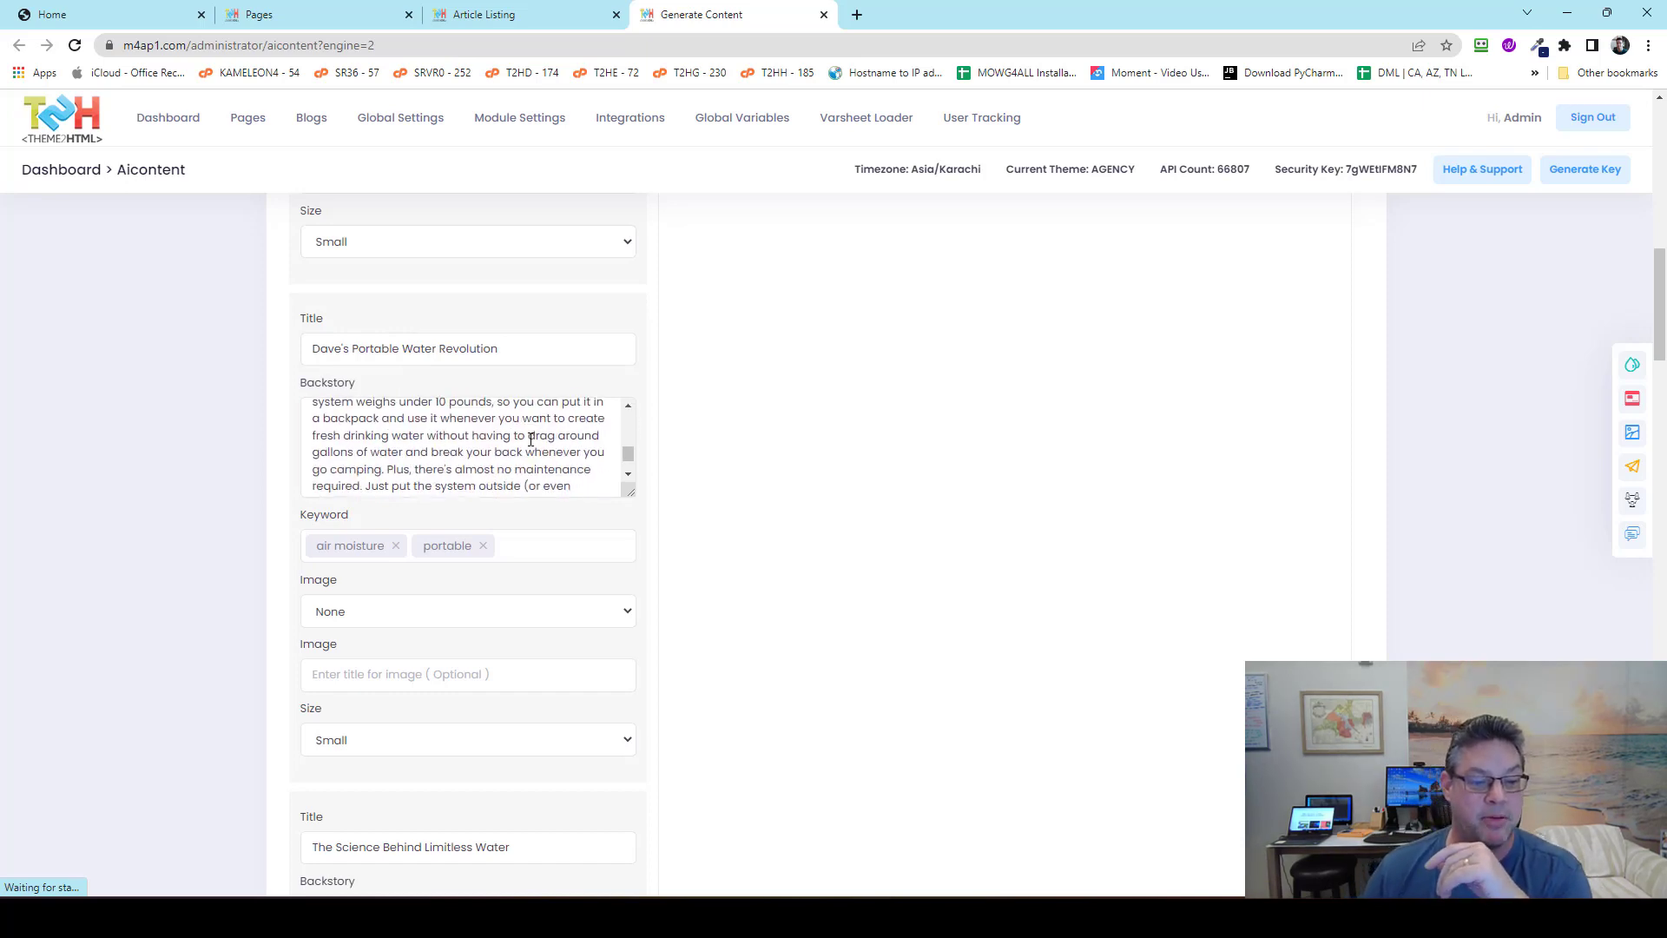
scroll(531, 440, "up", 2)
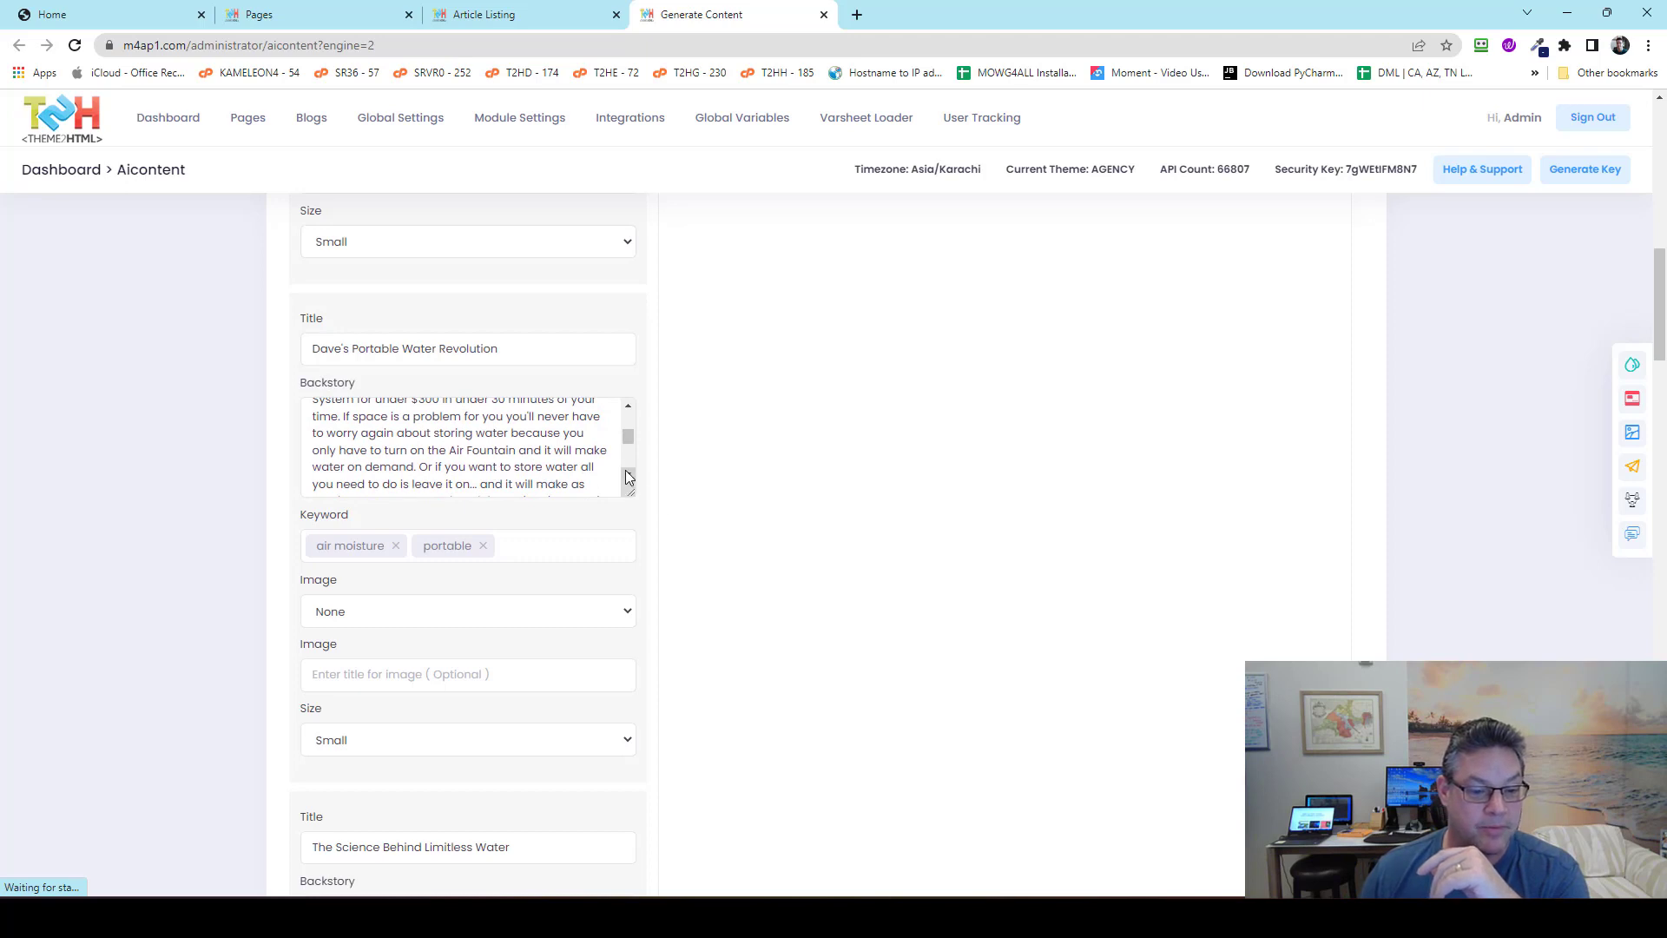
Step: Cut the first part of the "Dave's Portable Water Revolution" backstory so it opens with "The Air Fountain weighs under 10 pounds"
scroll(627, 477, "down", 1)
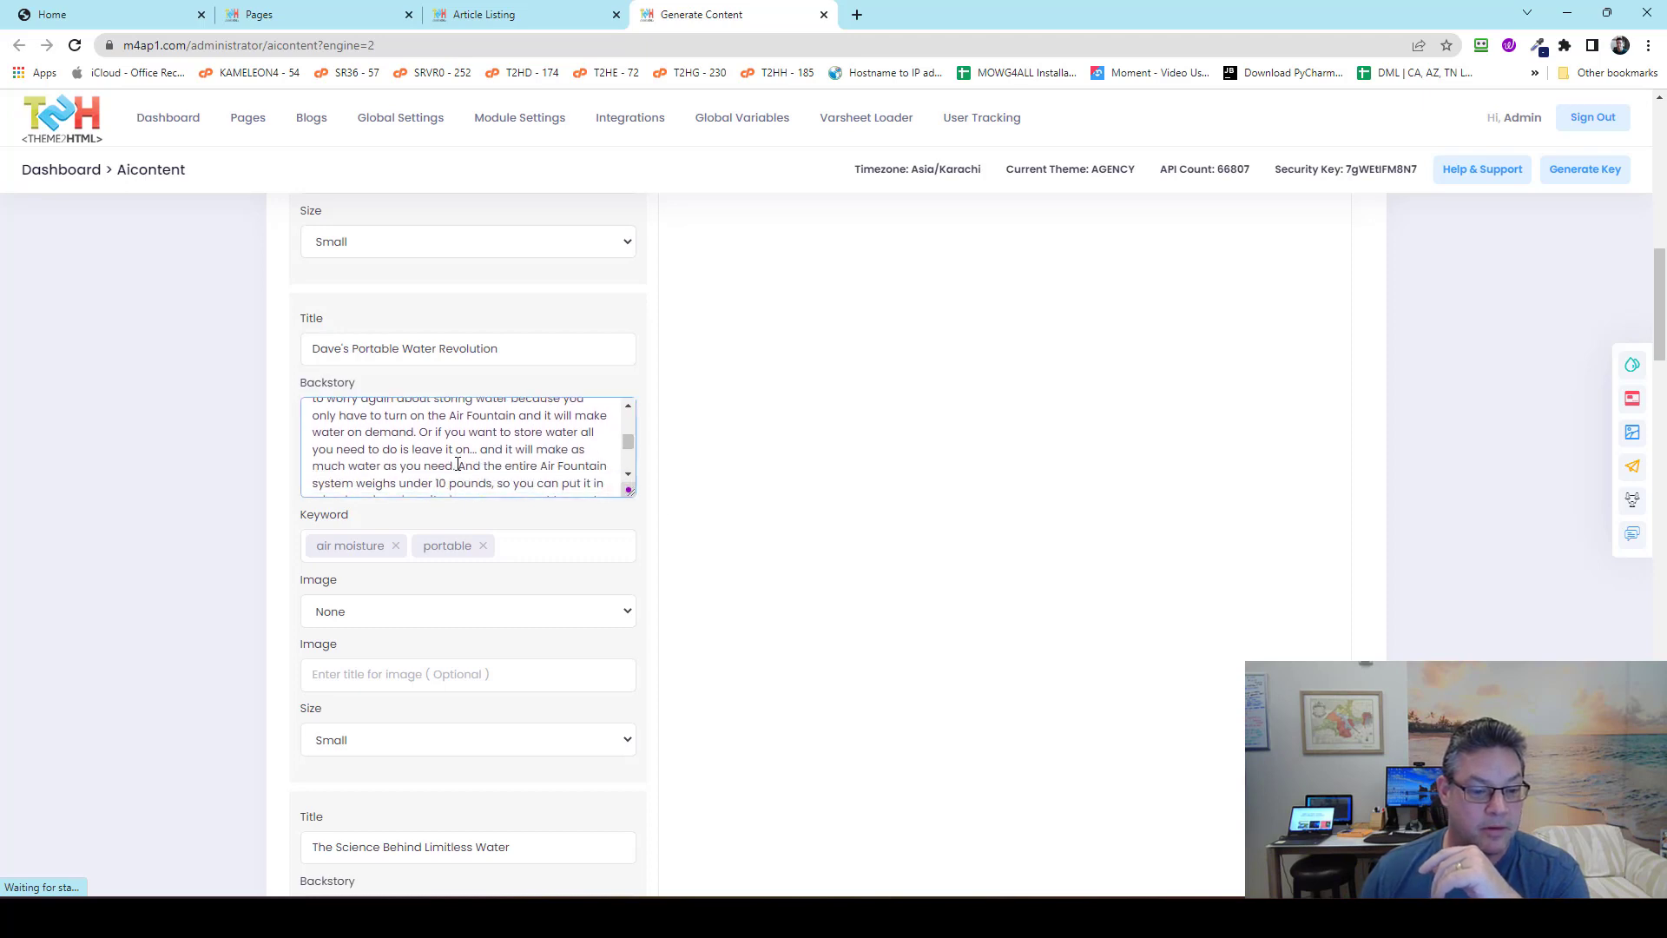
left_click_drag(461, 458, 404, 410)
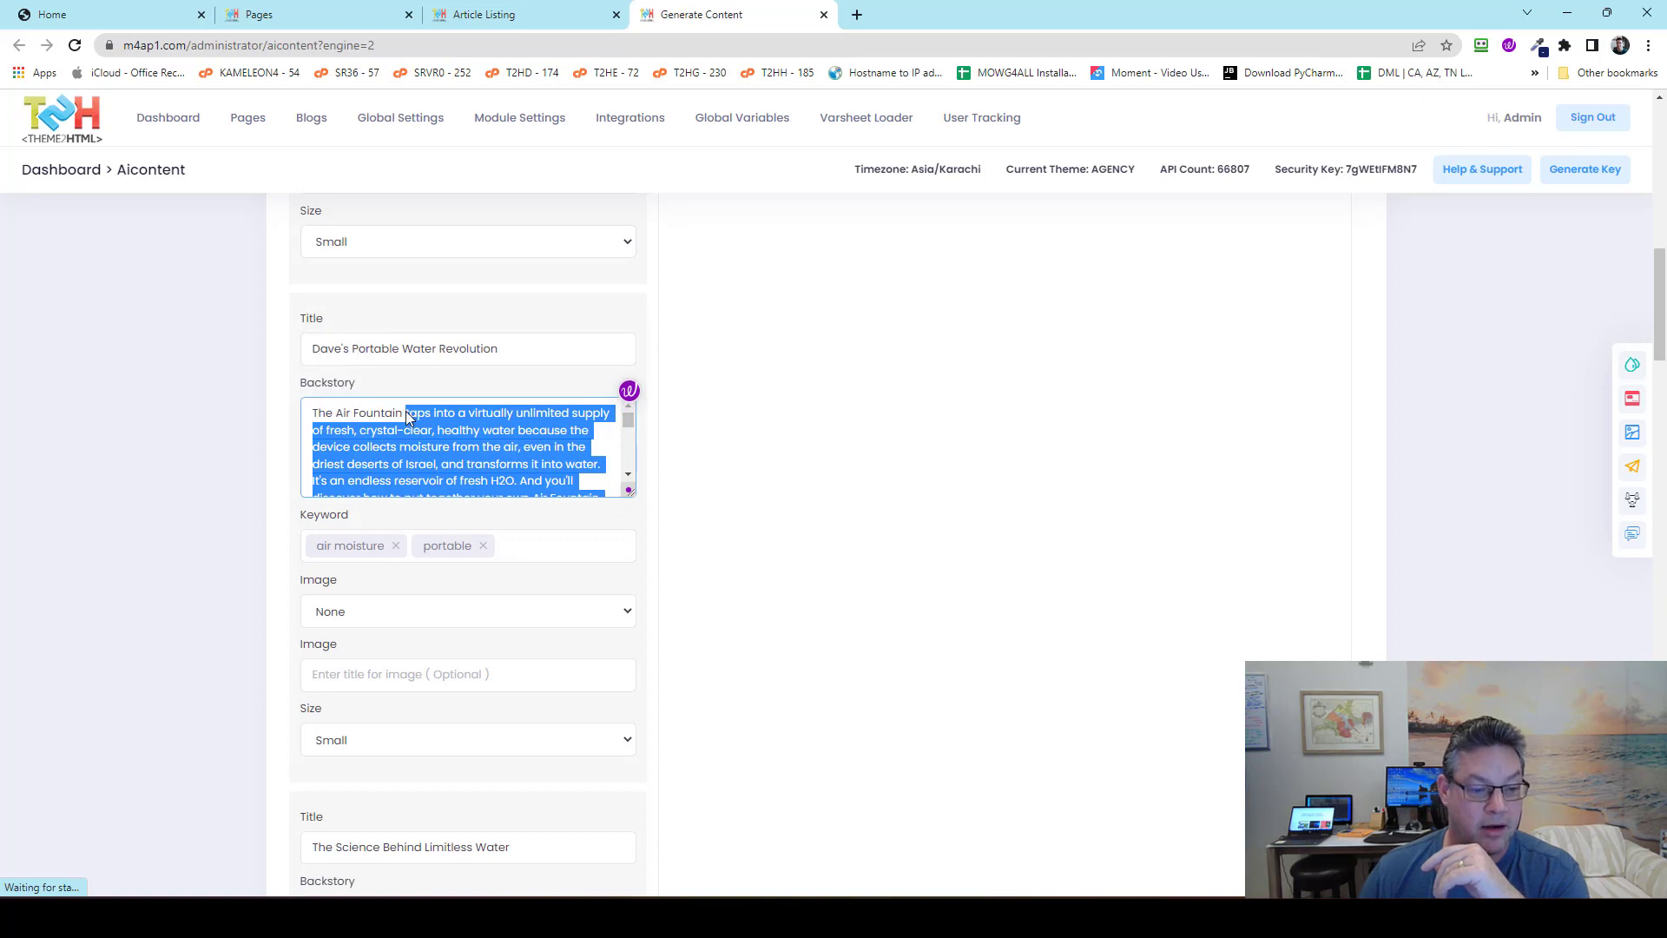
key("BackSpace")
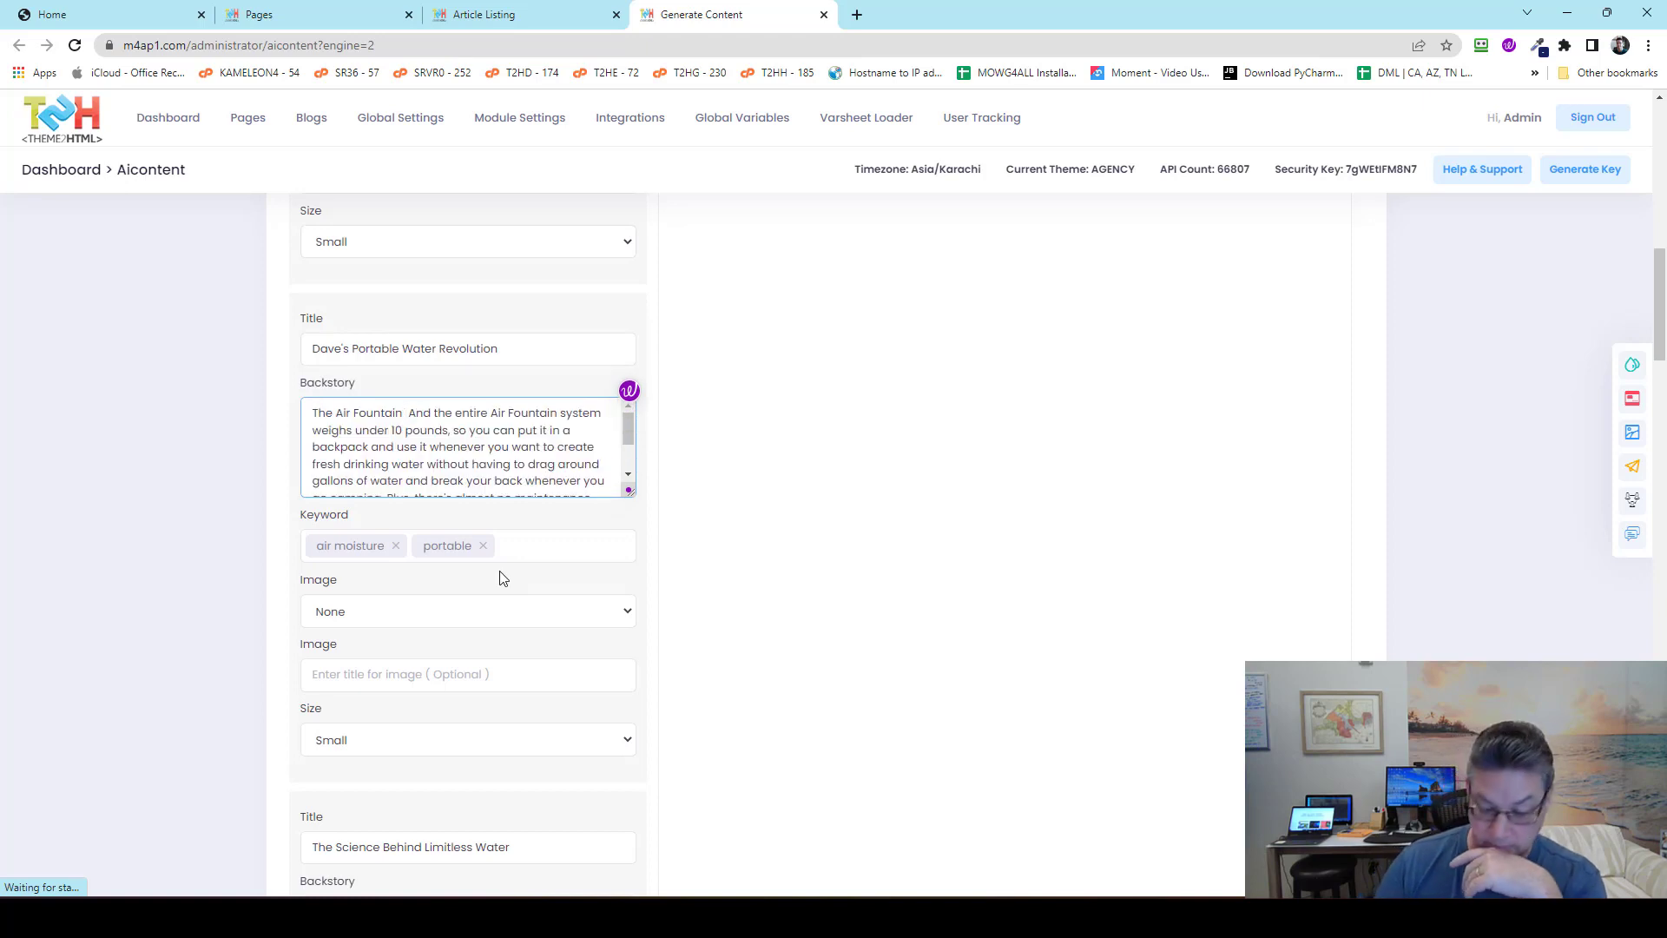
key("ctrl+Delete")
key("ctrl+Delete")
key("ctrl+Delete")
key("ctrl+Delete")
key("ctrl+Delete")
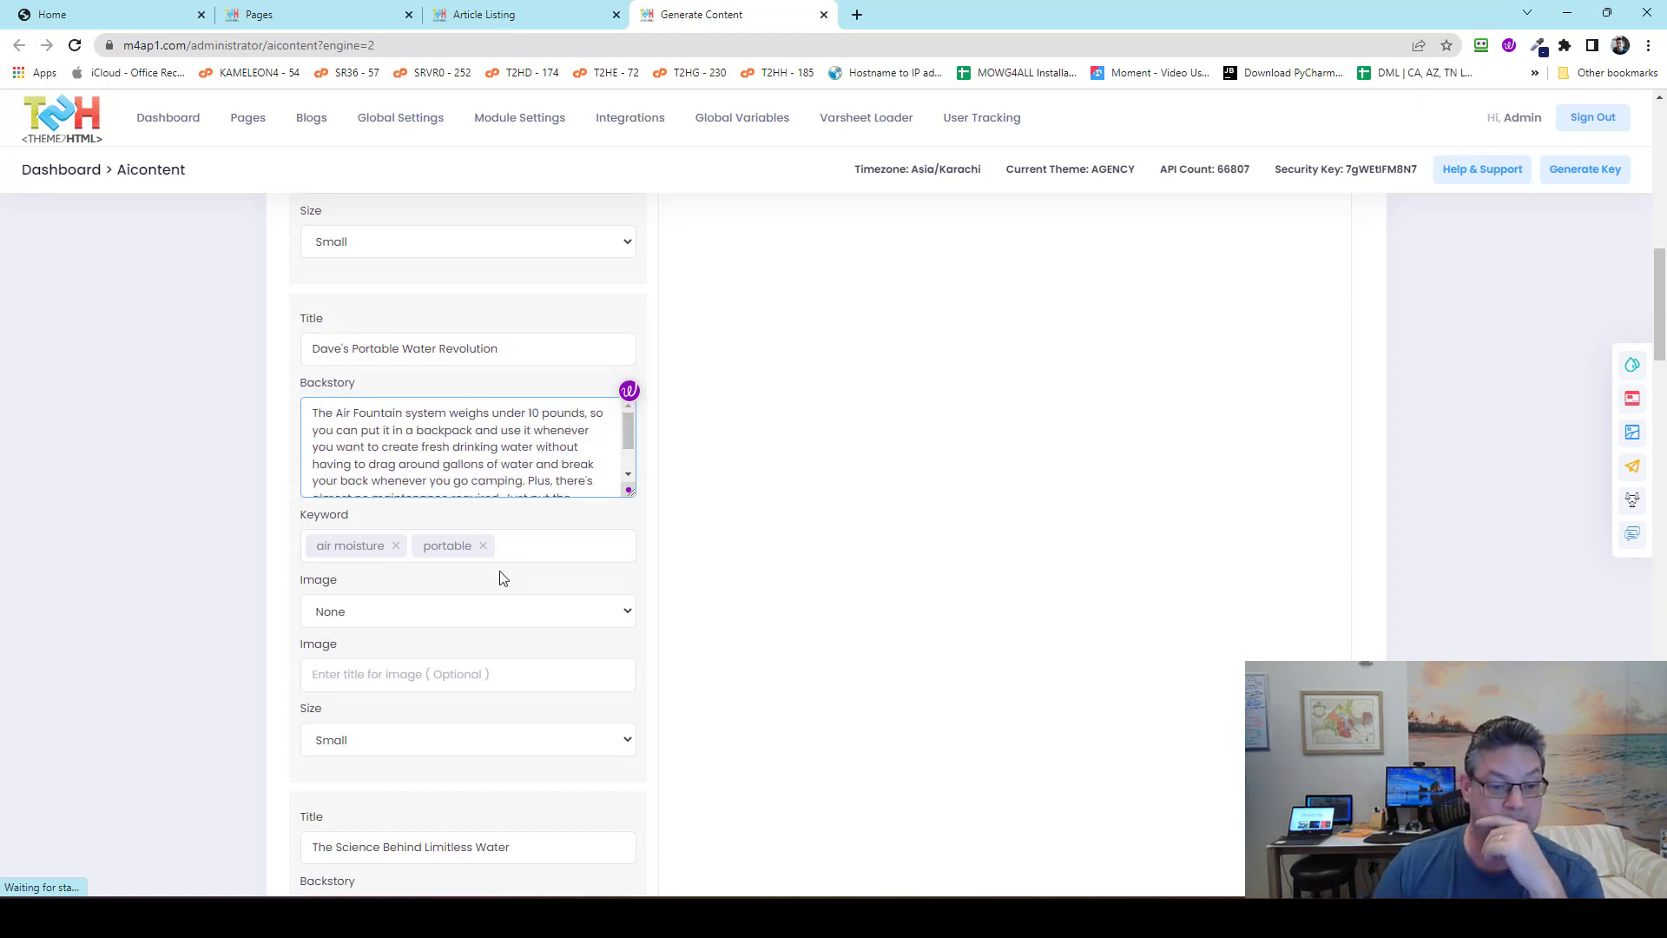
key("Delete")
key("Delete")
key("Delete")
key("Delete")
key("Delete")
key("Delete")
key("Delete")
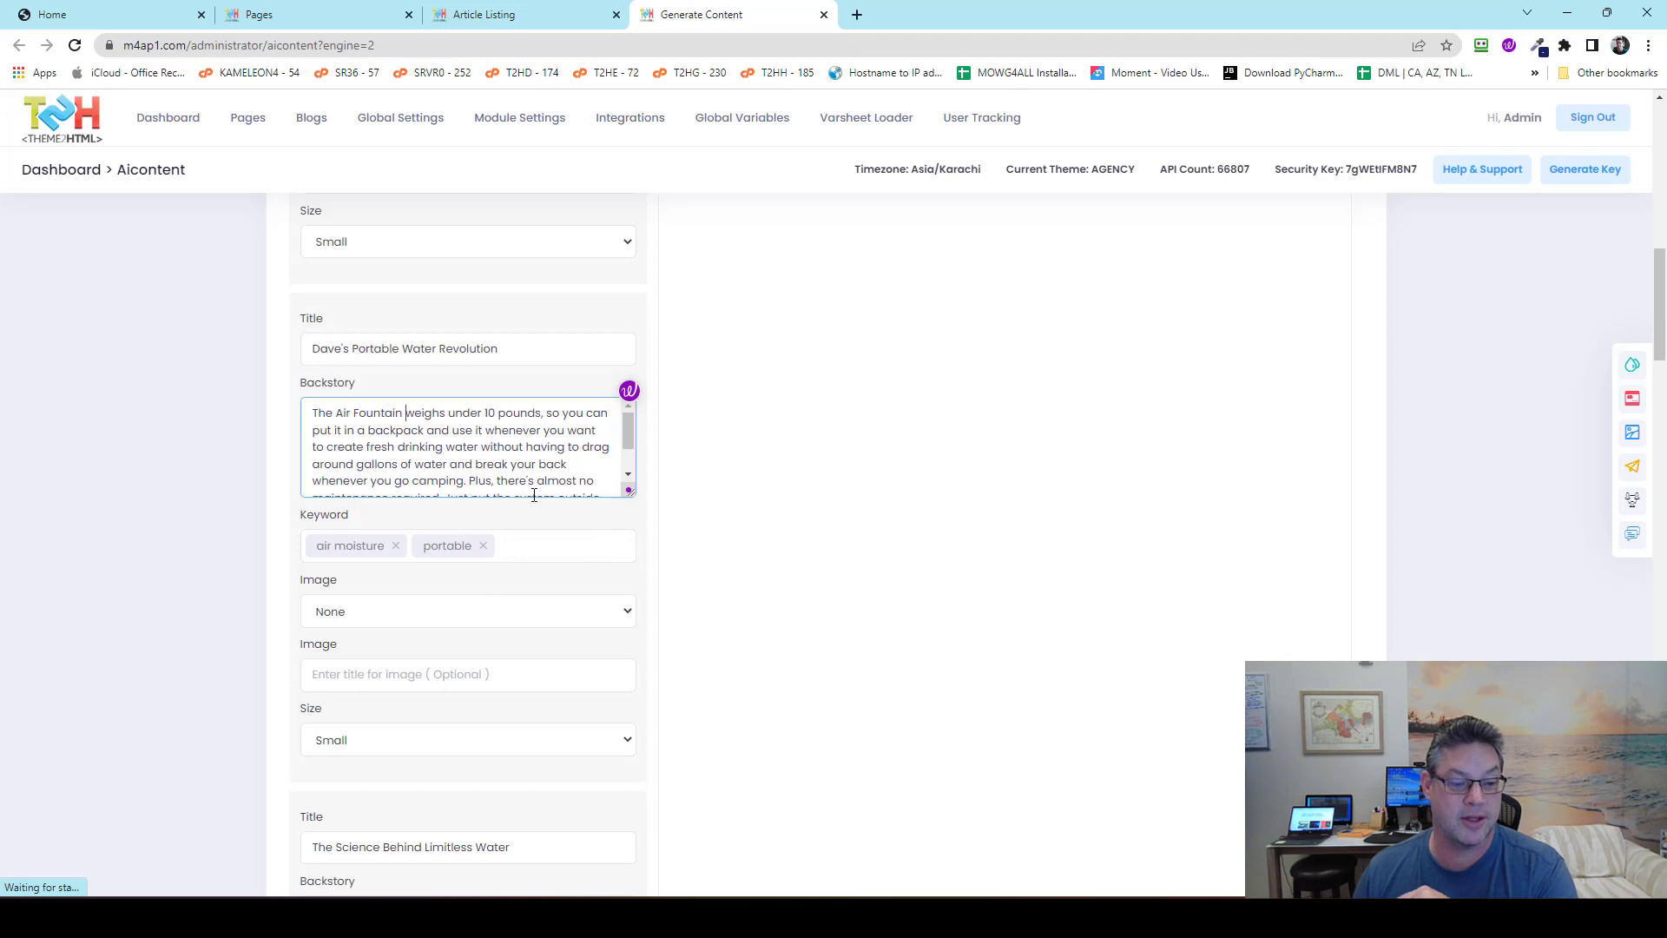
Step: Delete the closing sentences of the "Dave's Portable Water Revolution" backstory from "Plus, there's almost no maintenance" to the end
left_click_drag(468, 483, 550, 585)
key("BackSpace")
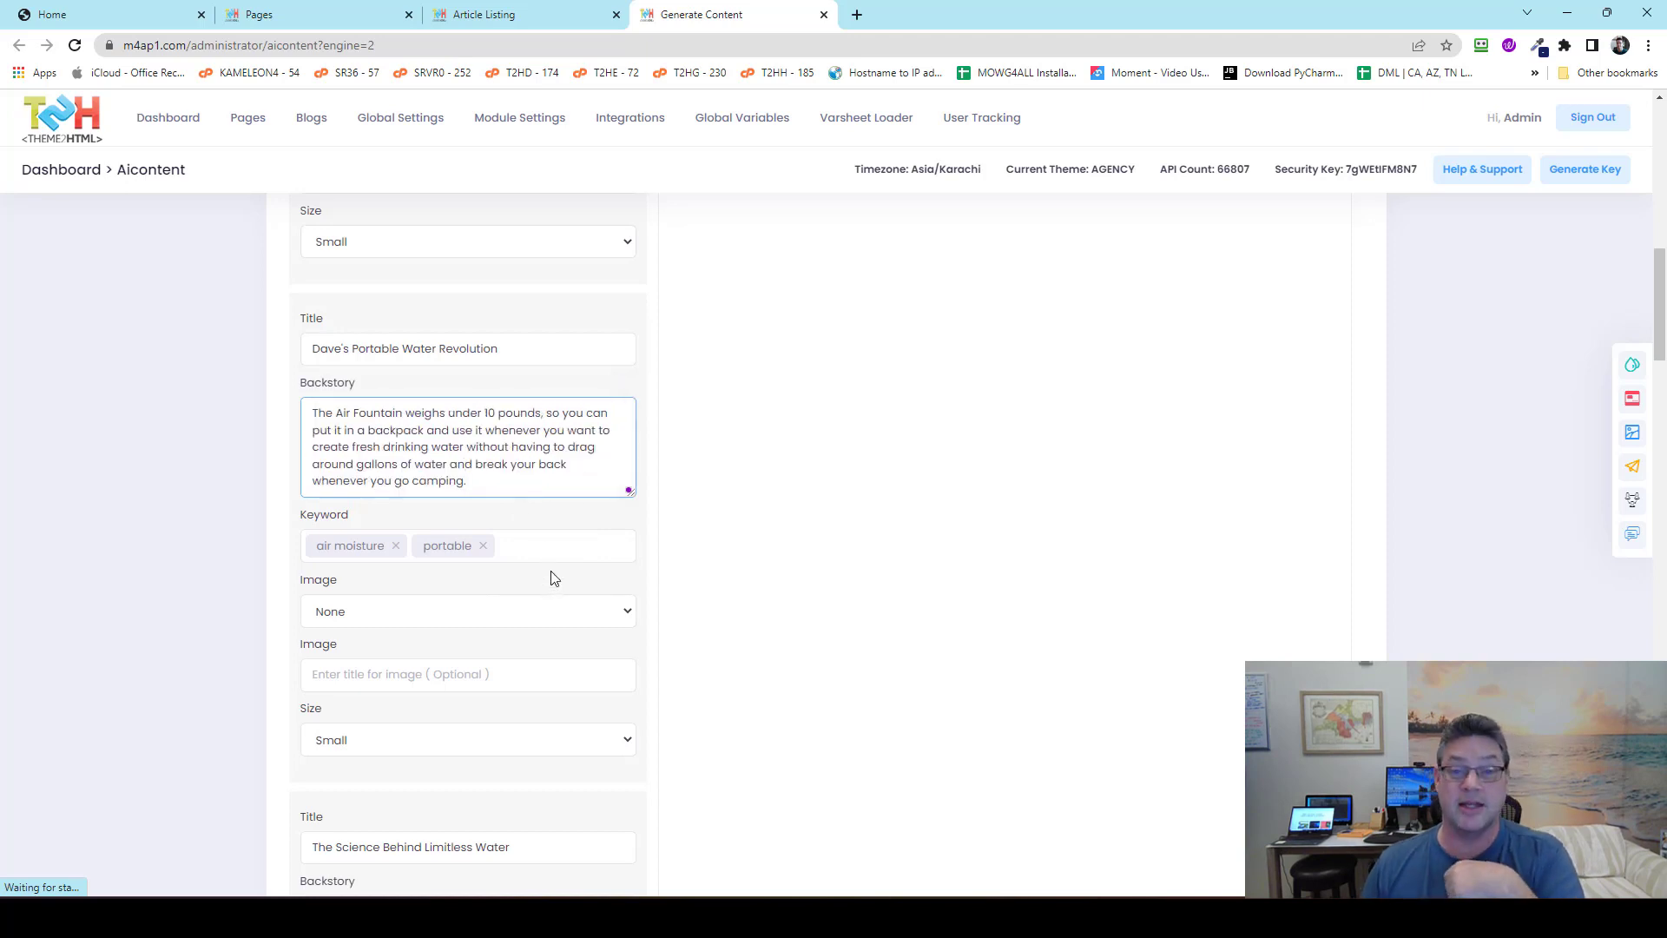
left_click(34, 308)
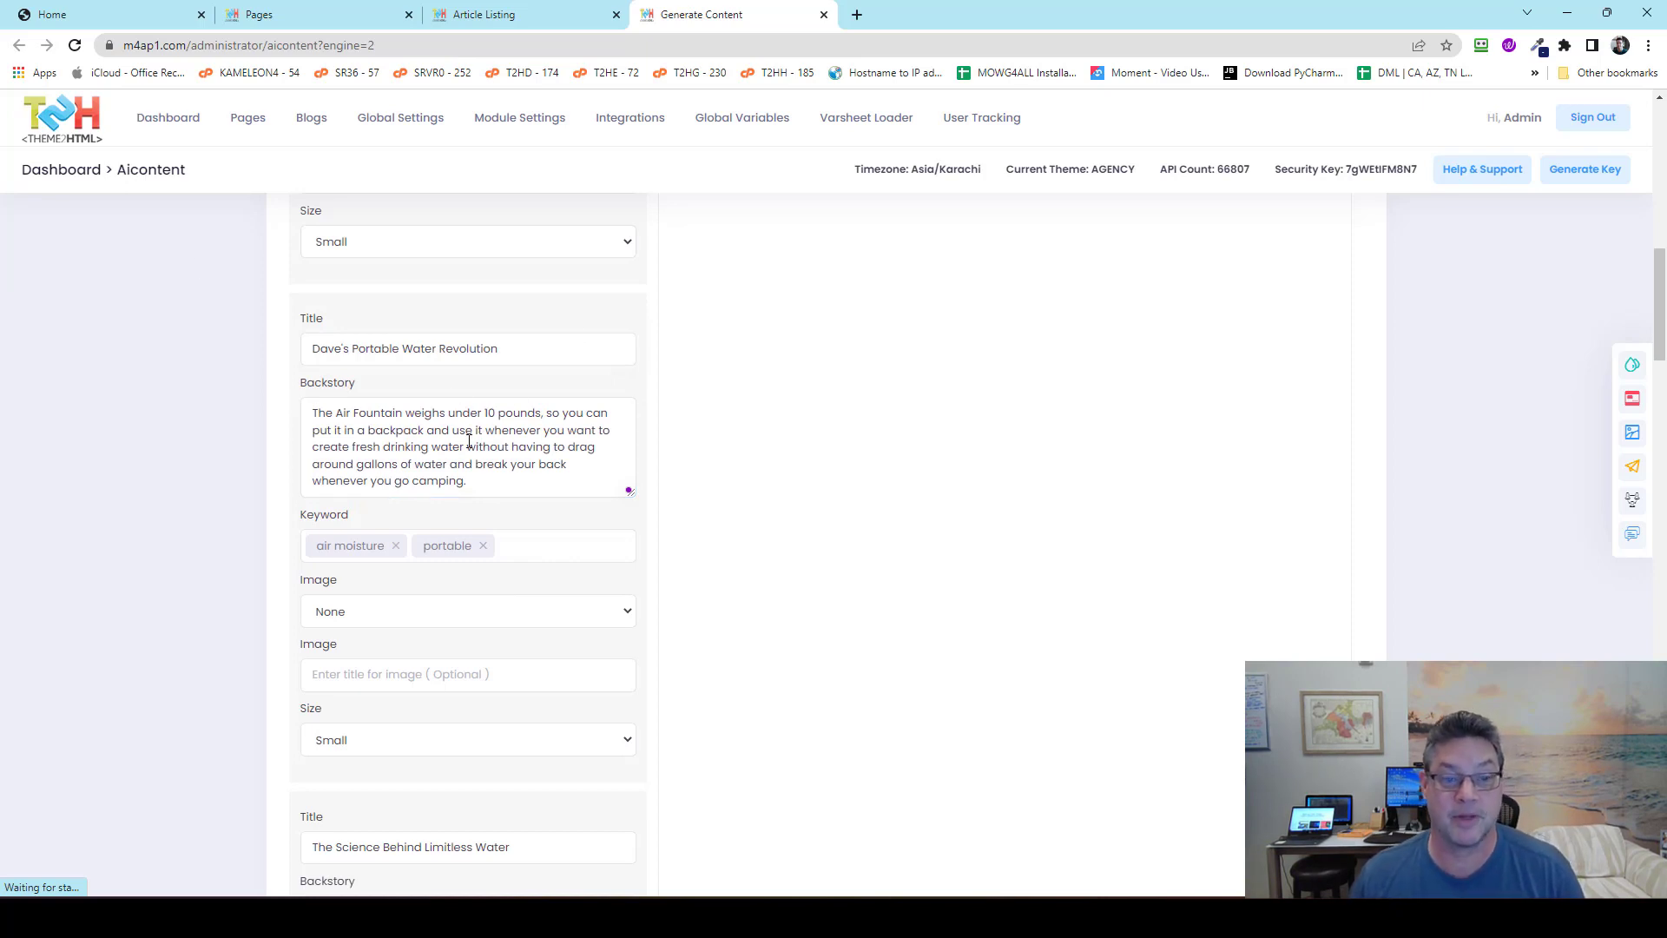
Step: Clear the entire backstory of "The Science Behind Limitless Water"
scroll(960, 603, "down", 5)
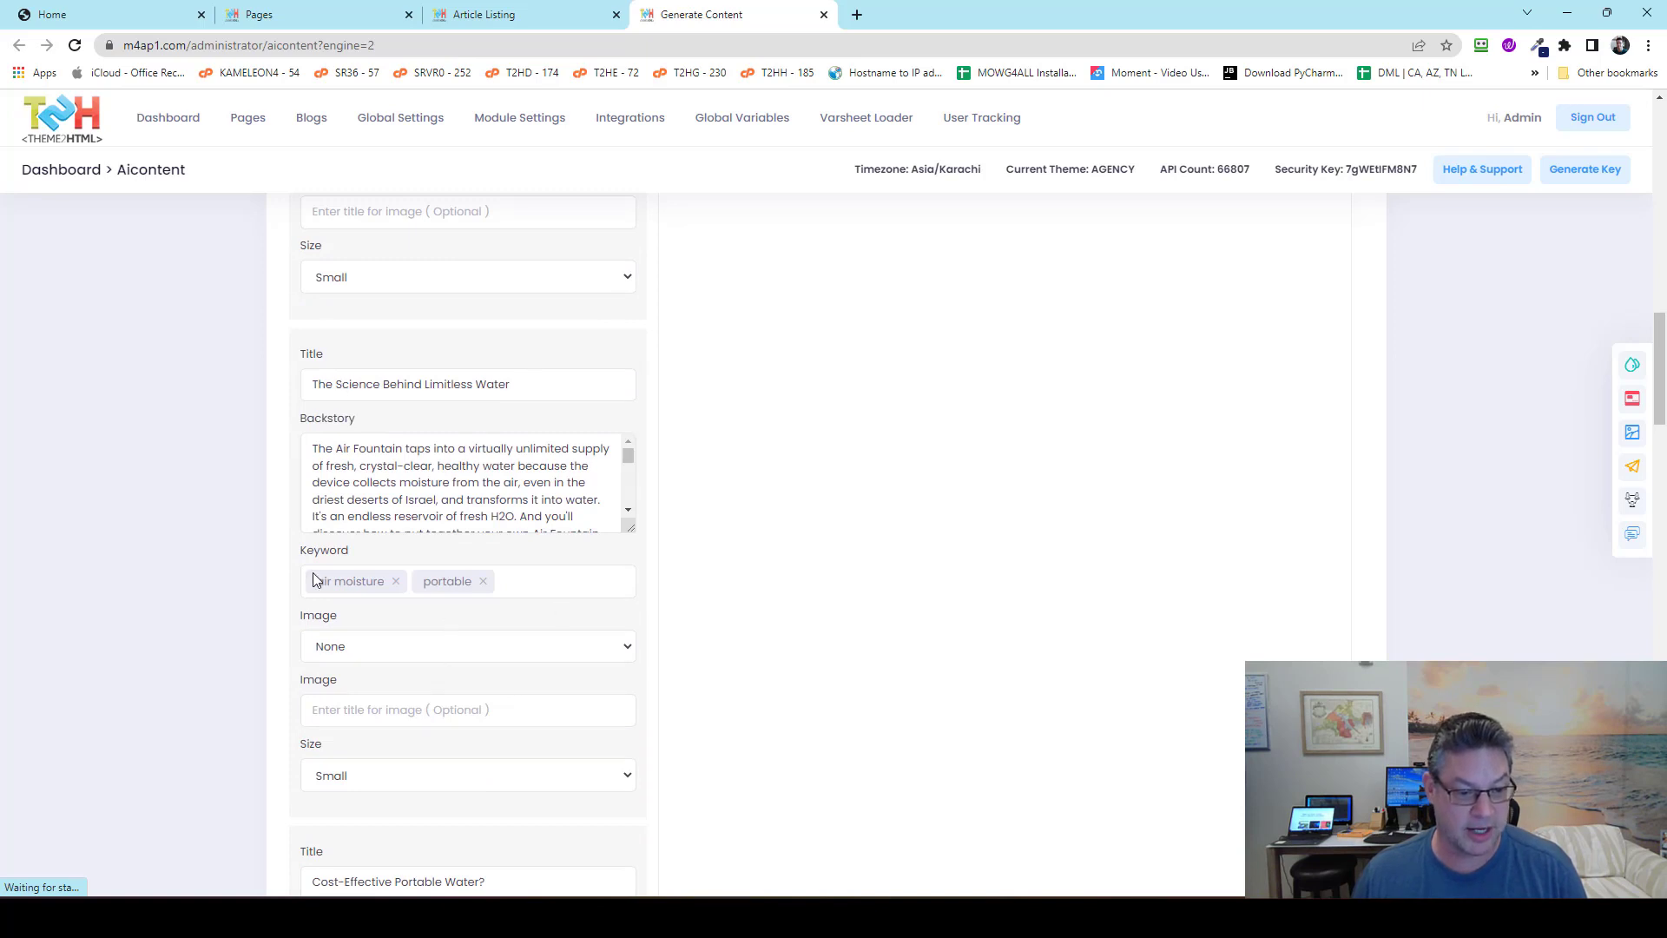
triple_click(451, 500)
key("ctrl+c")
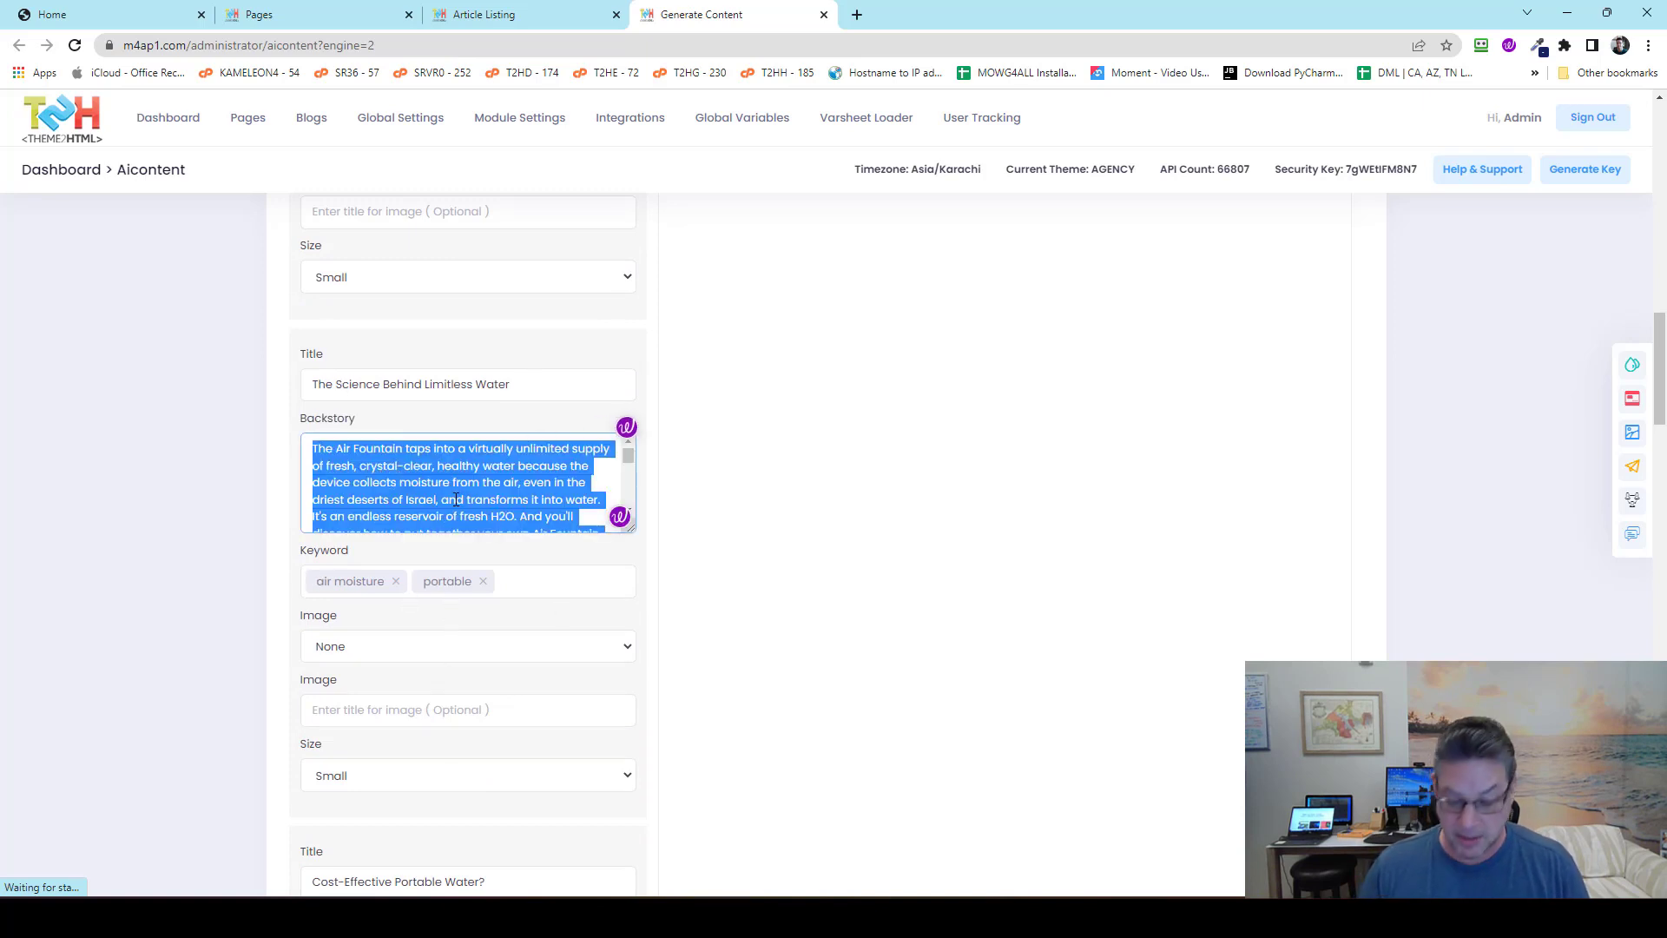
key("BackSpace")
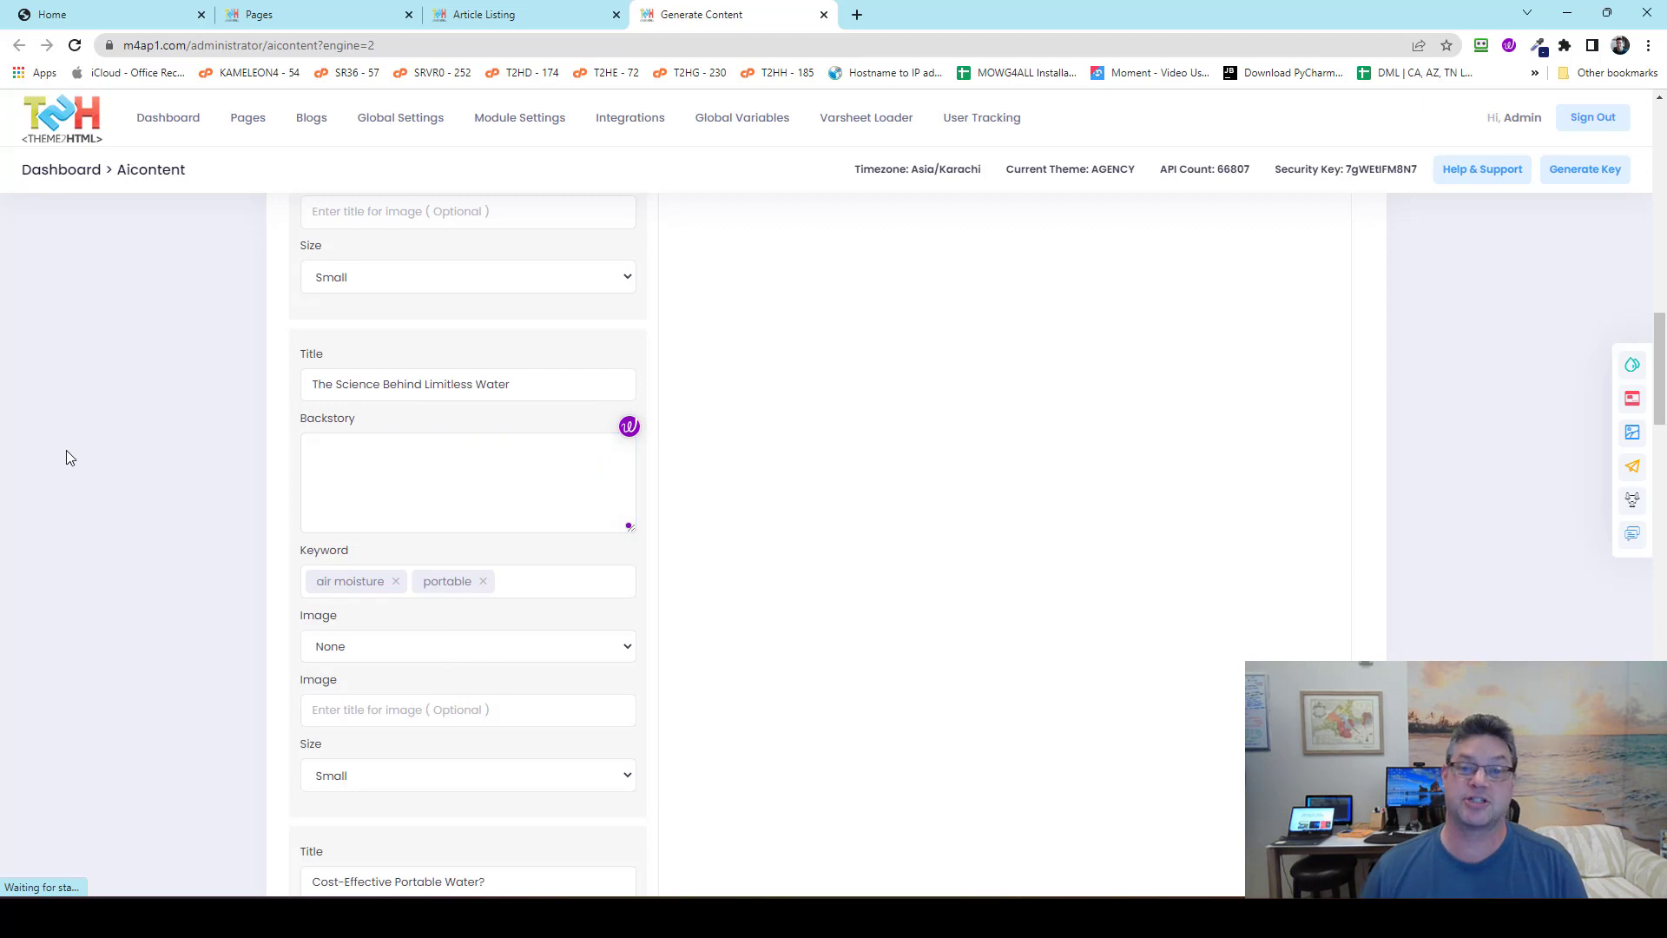
Step: Trim the backstory of "Cost-Effective Portable Water?" so it ends with "It's an endless reservoir of fresh H2O."
scroll(61, 453, "down", 7)
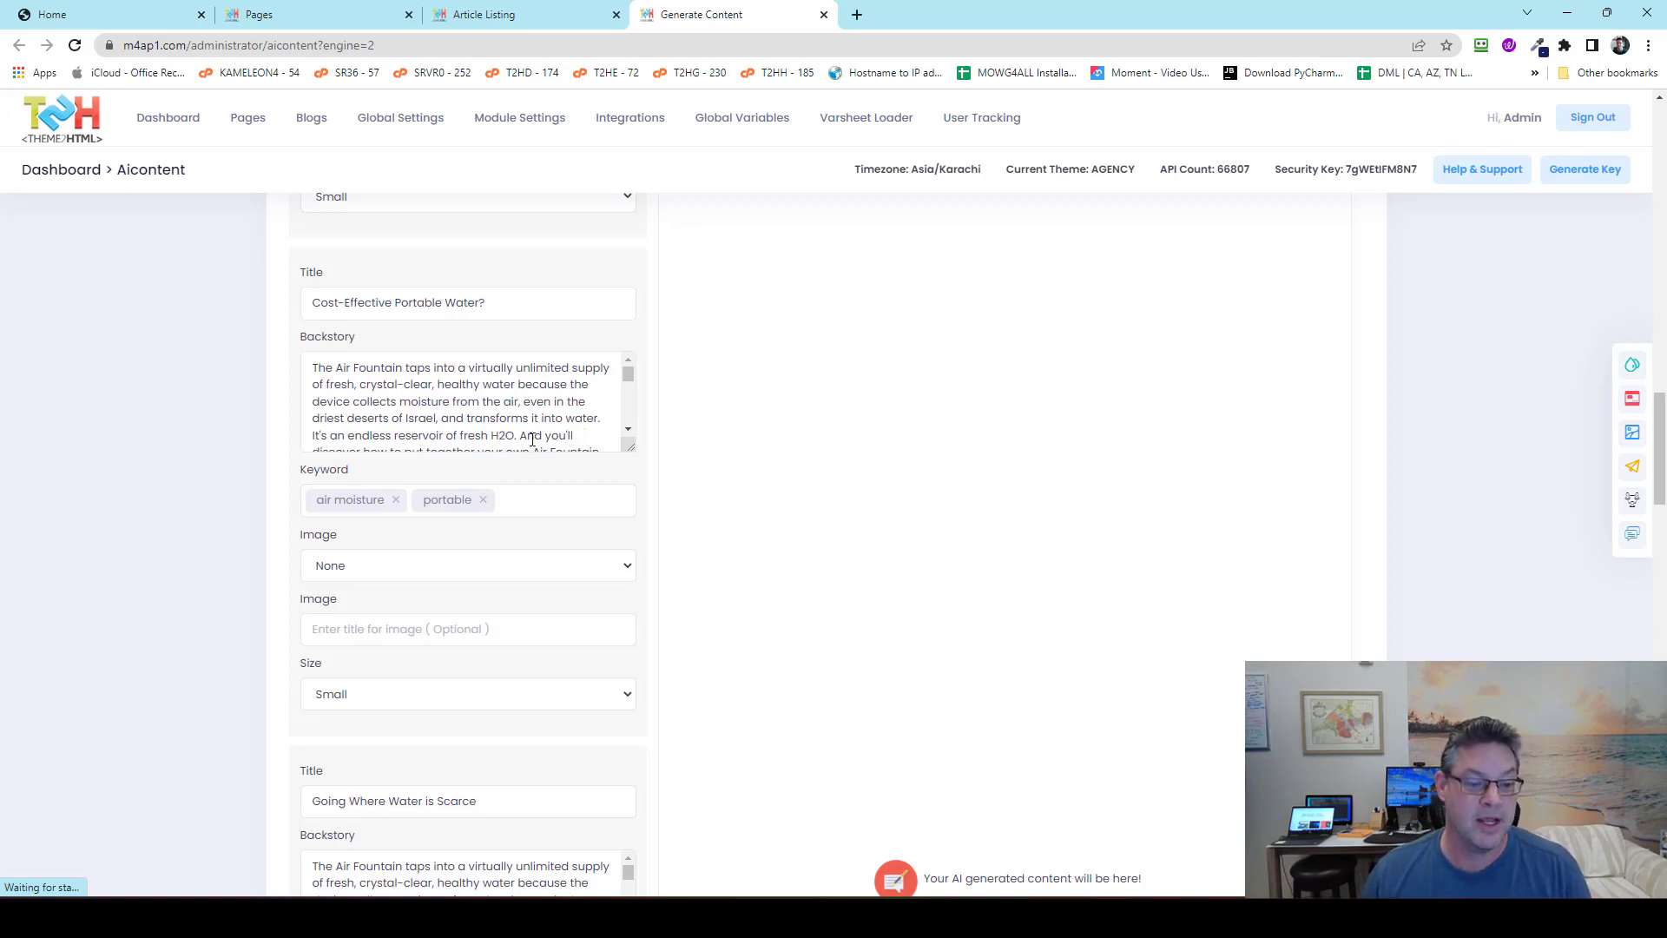
left_click_drag(521, 430, 571, 548)
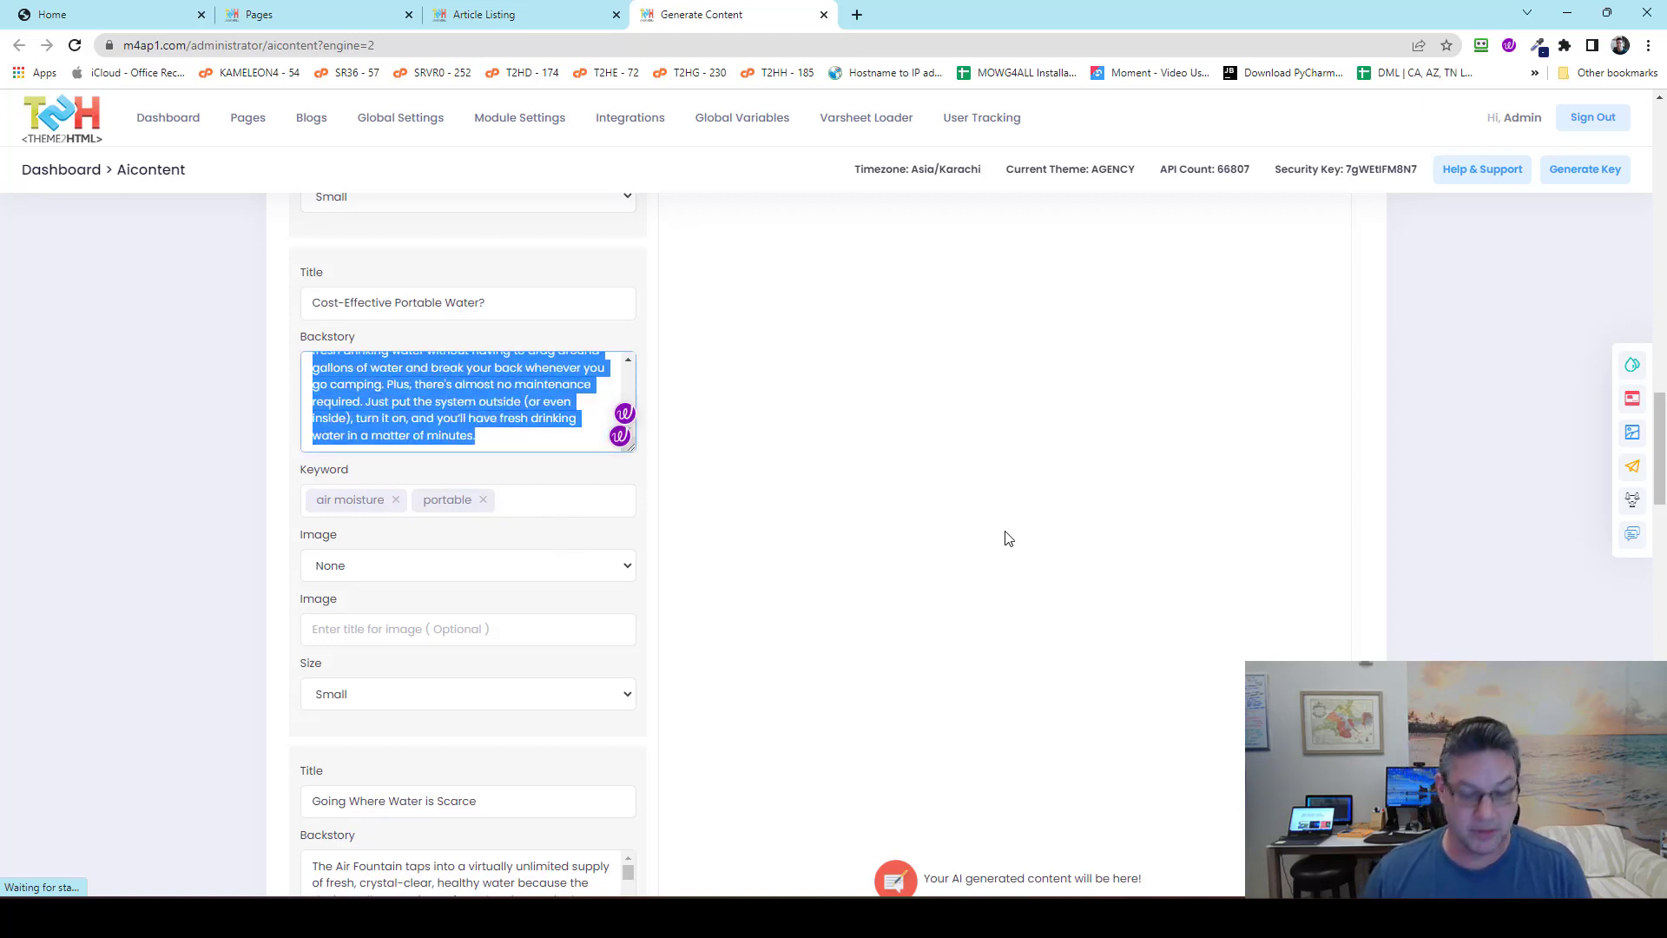
key("ctrl+v")
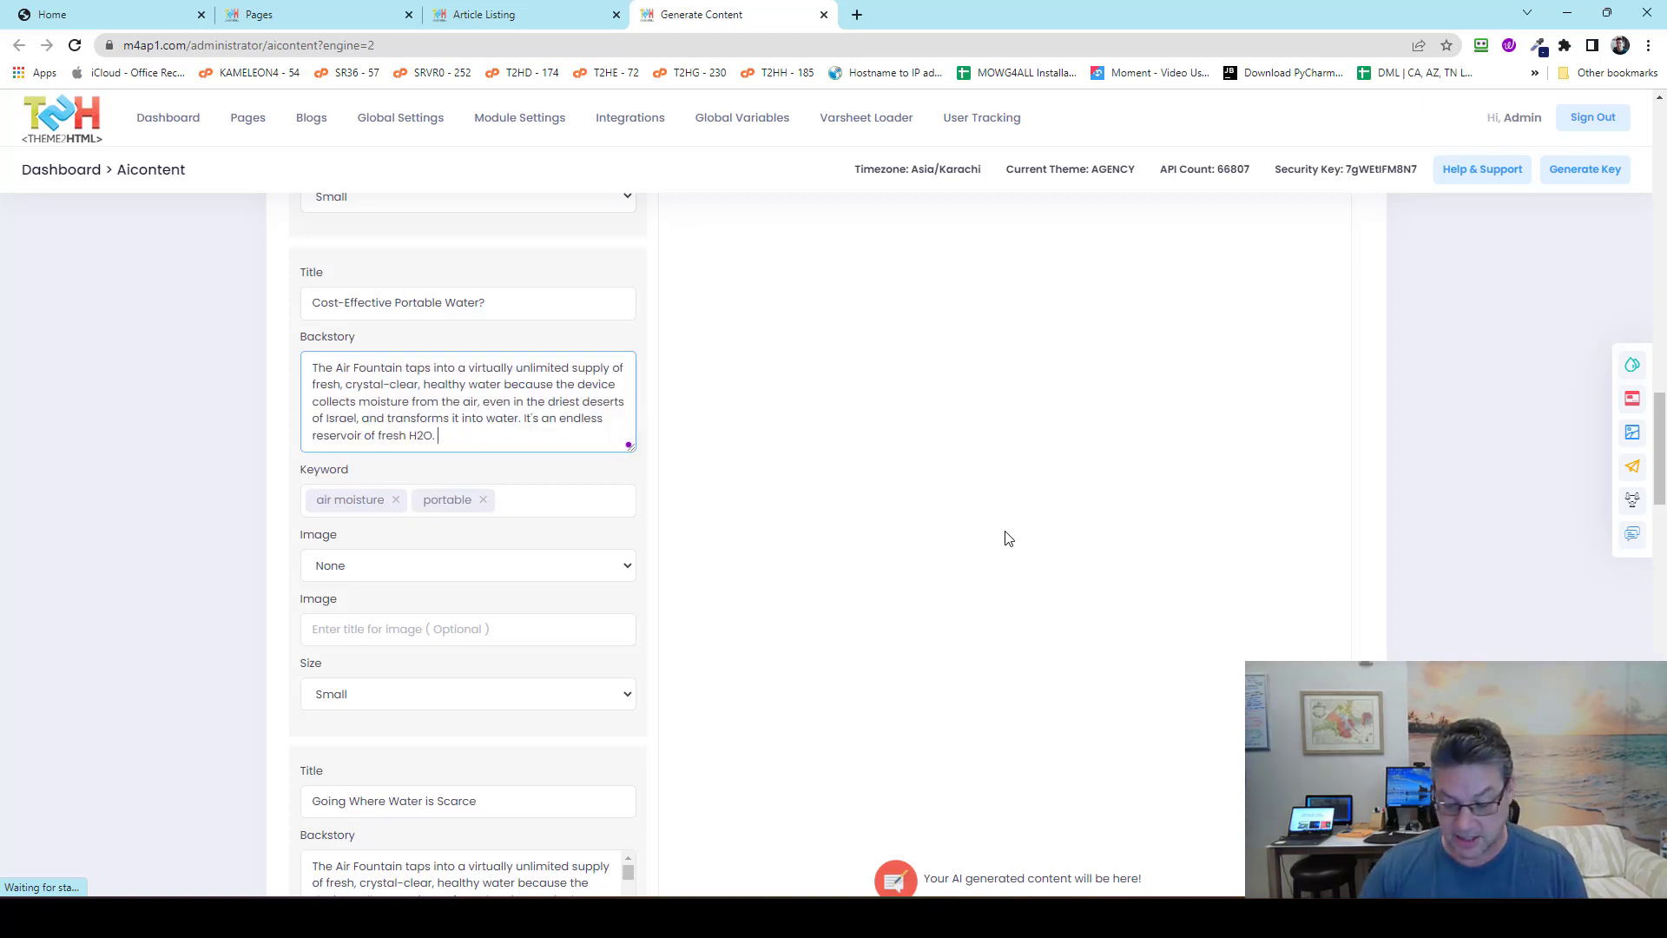
left_click(148, 299)
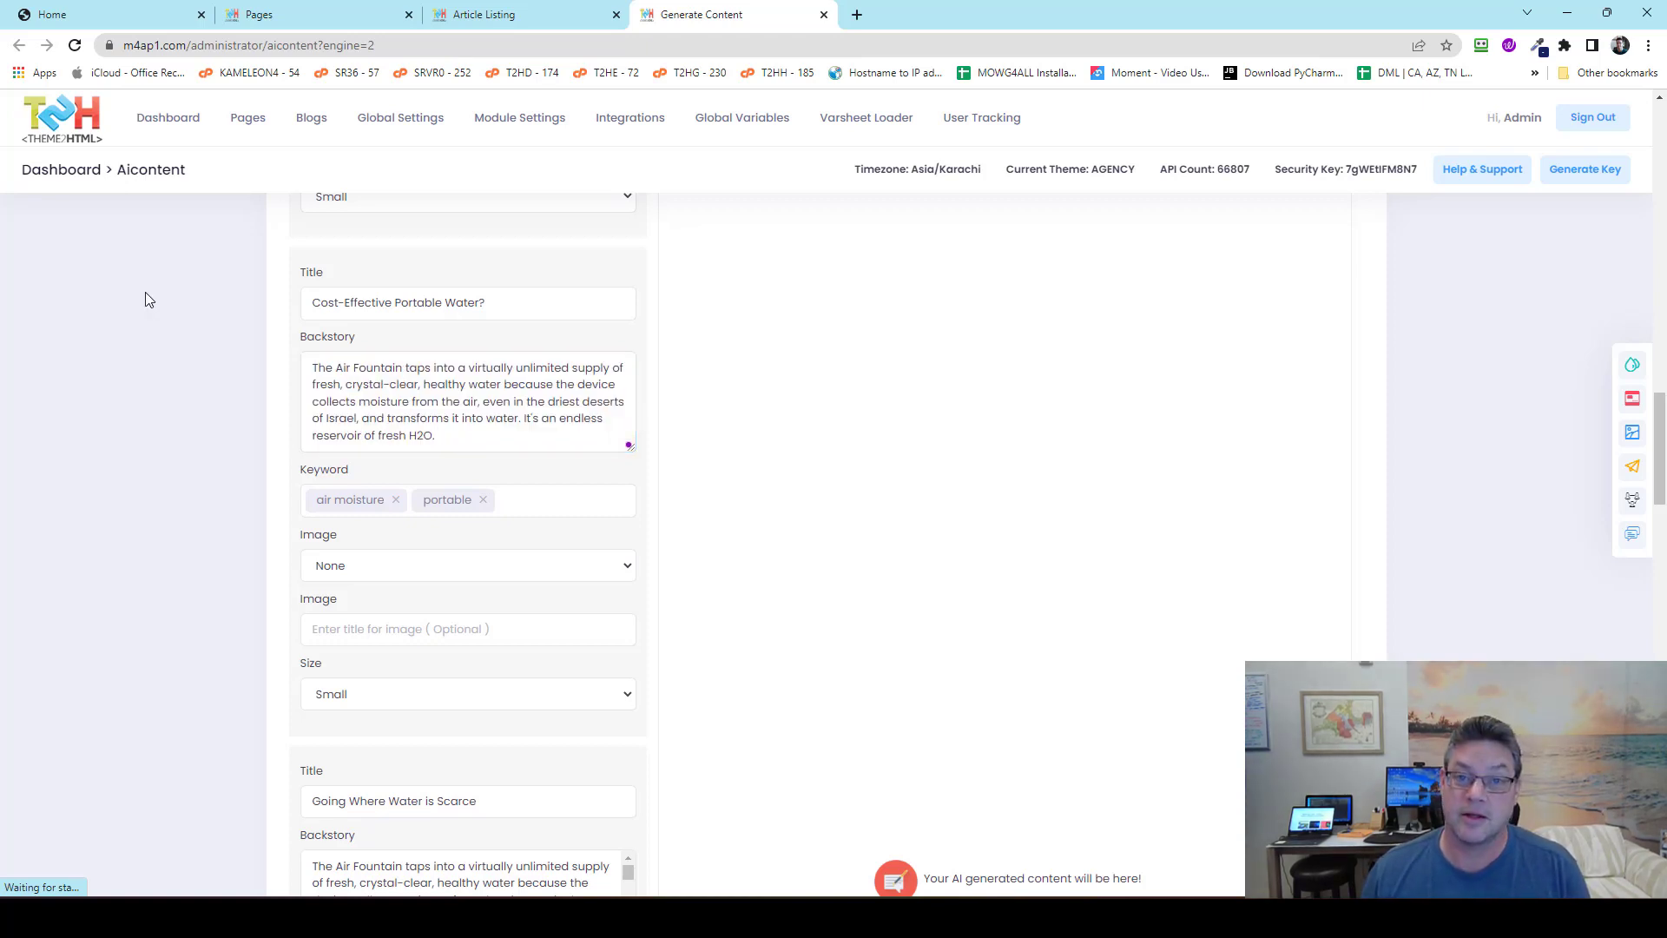
Step: Examine the backstories of "Going Where Water is Scarce" and "Hygienic Air-Based Water" against their titles
scroll(148, 300, "down", 5)
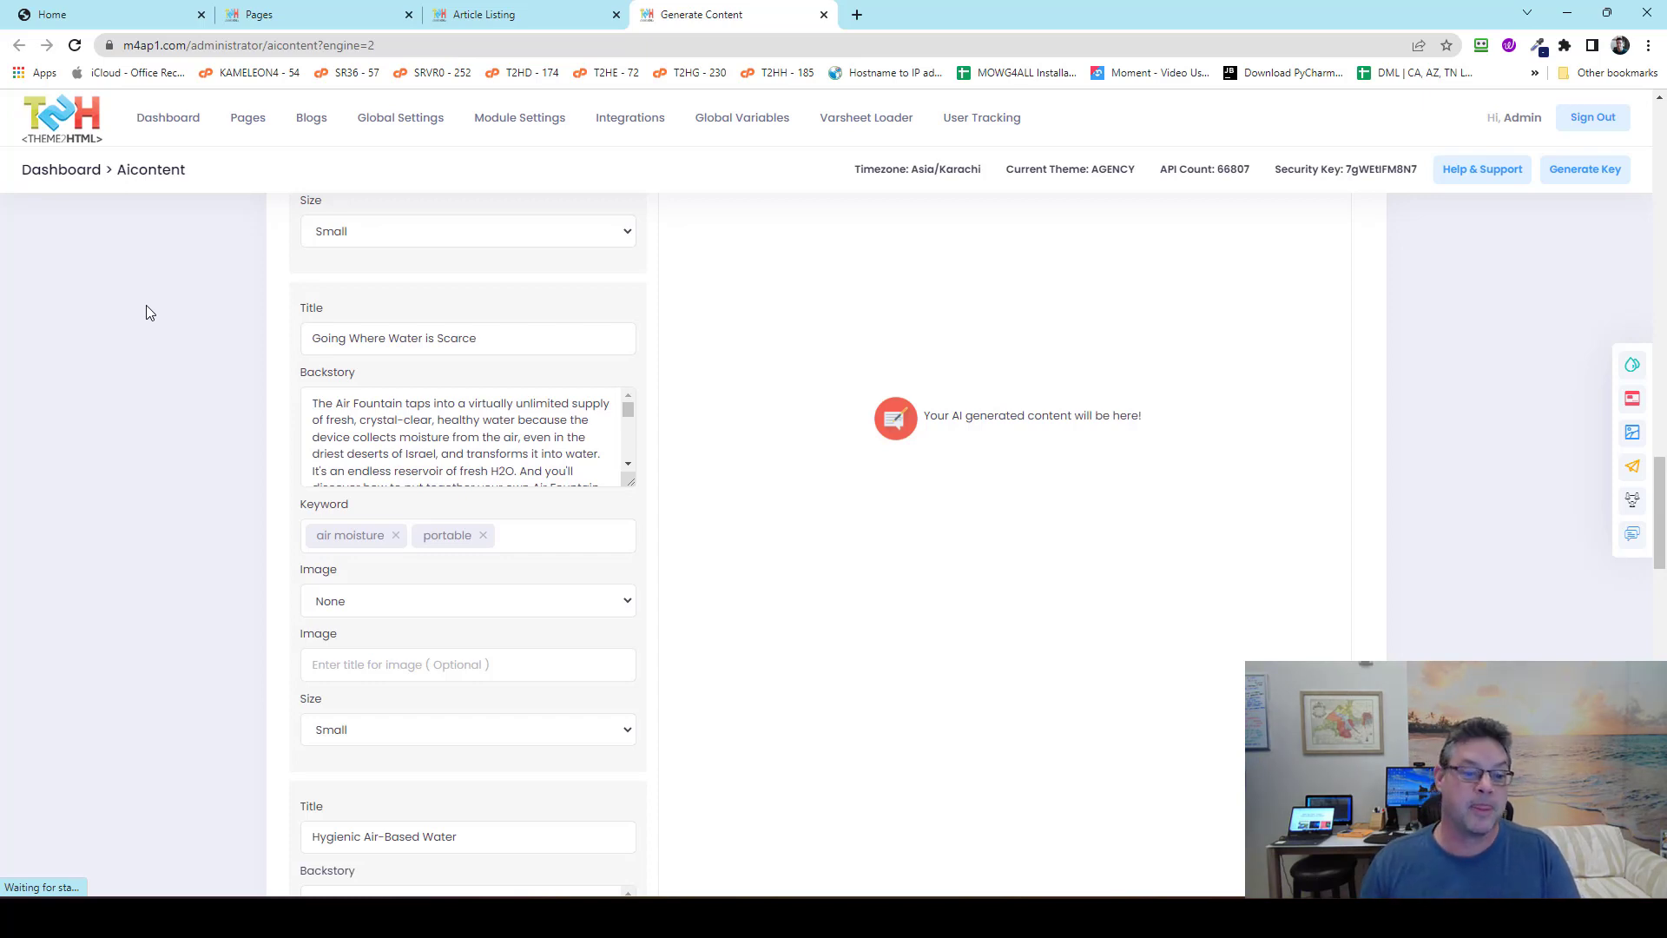
left_click_drag(317, 413, 494, 462)
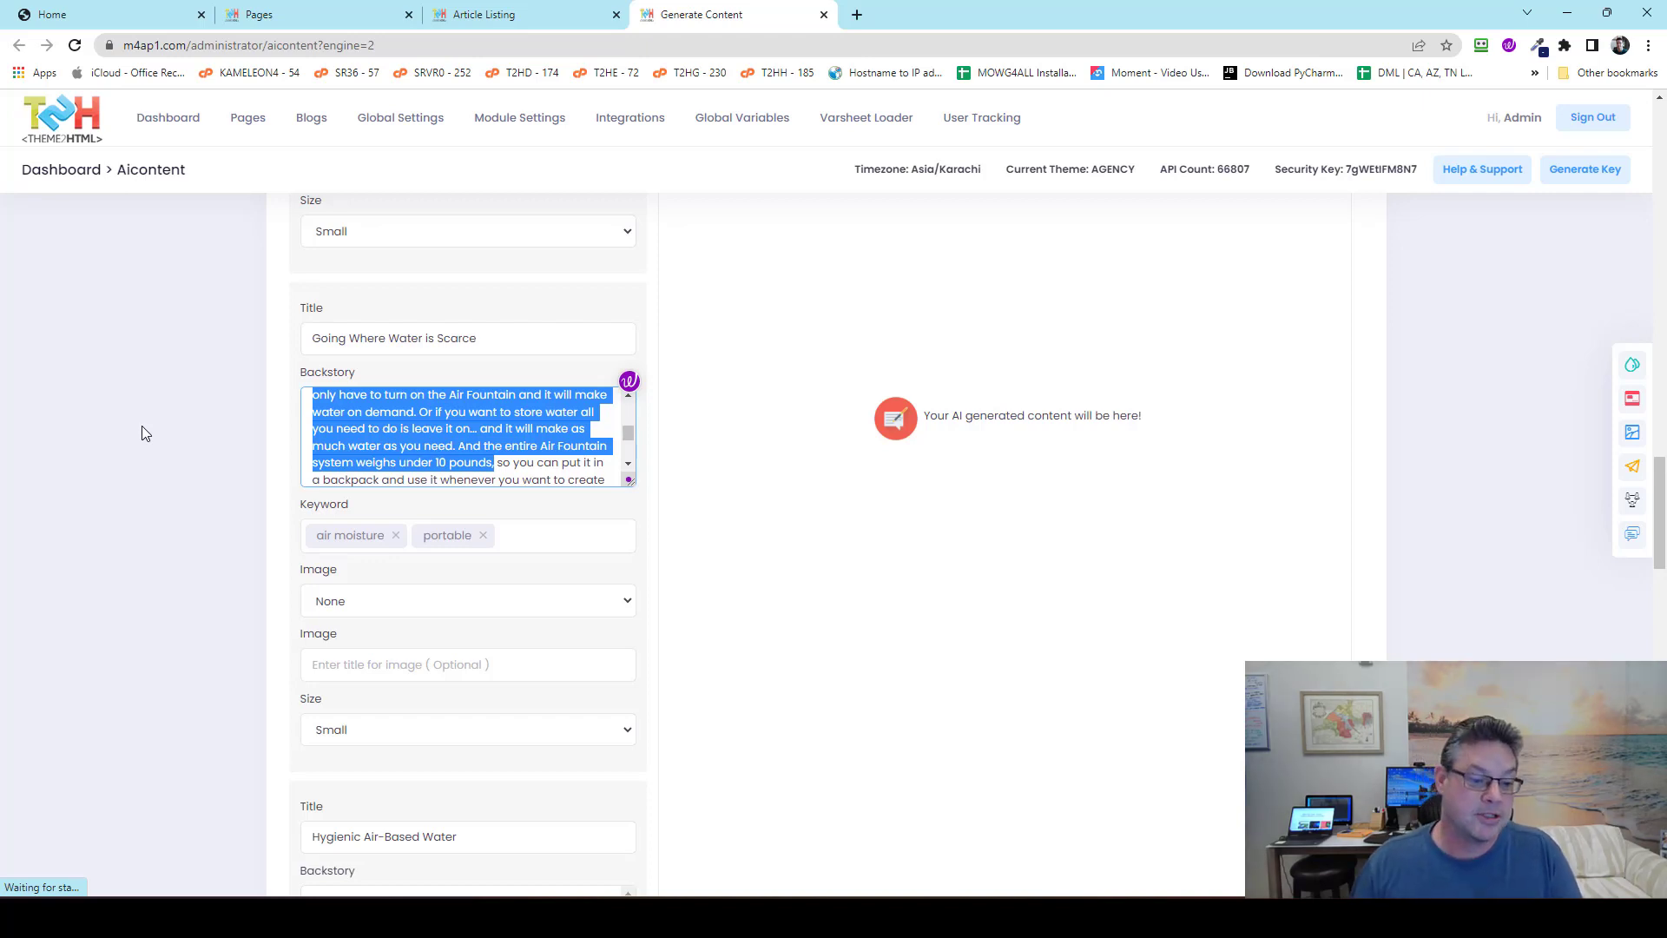
scroll(113, 409, "down", 5)
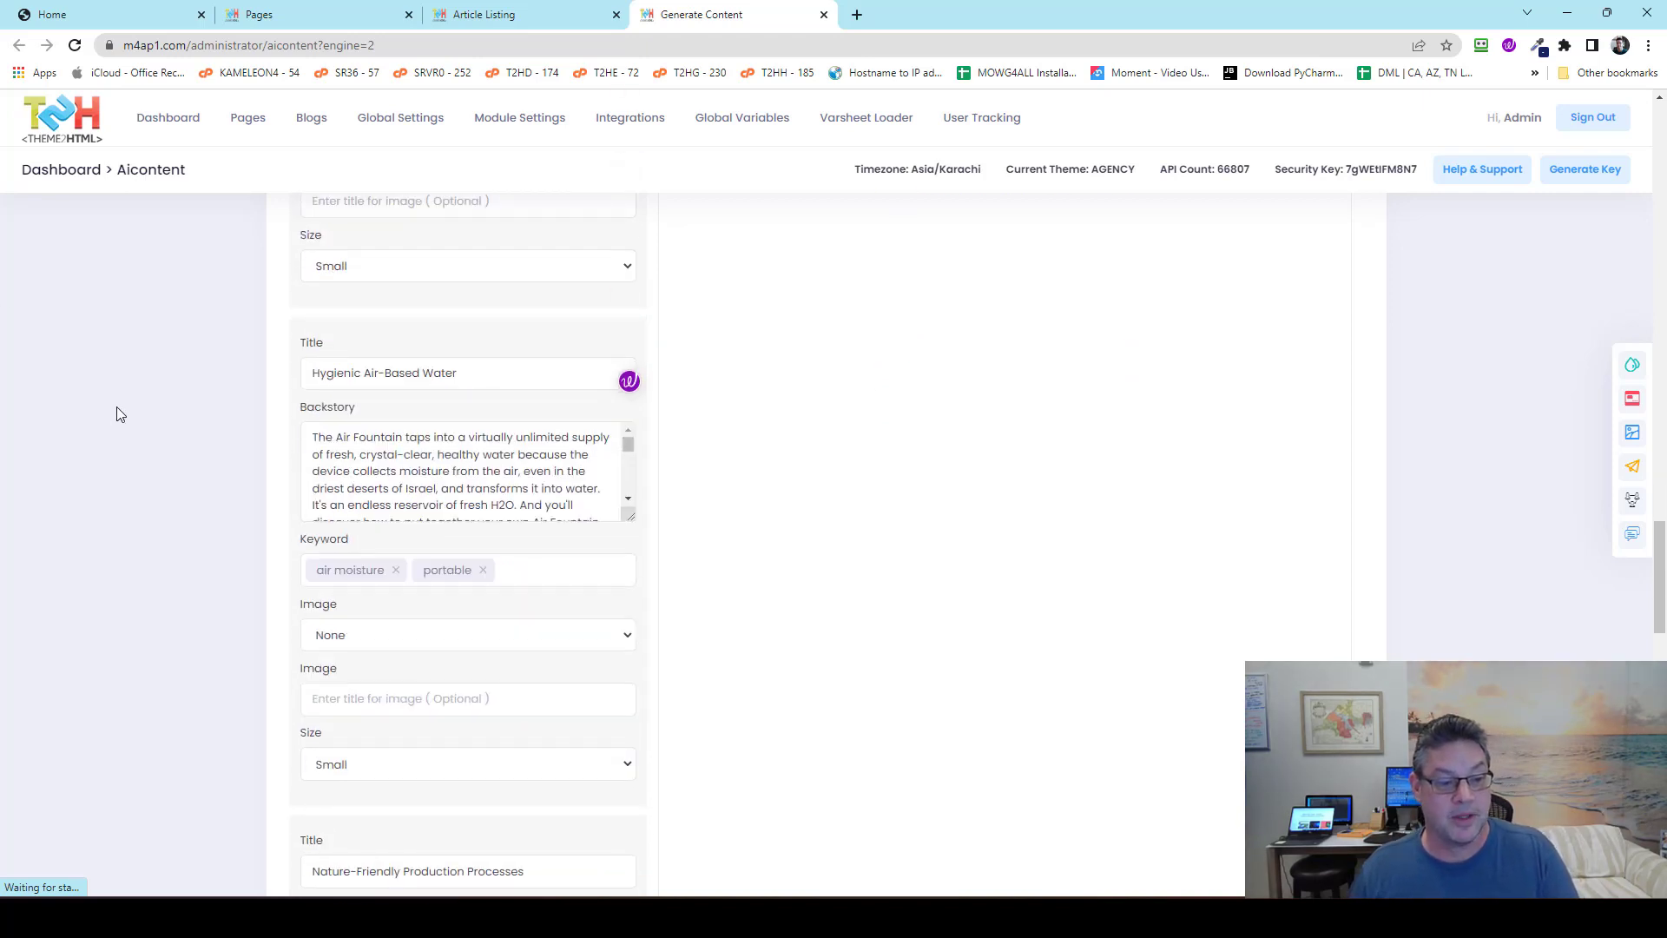